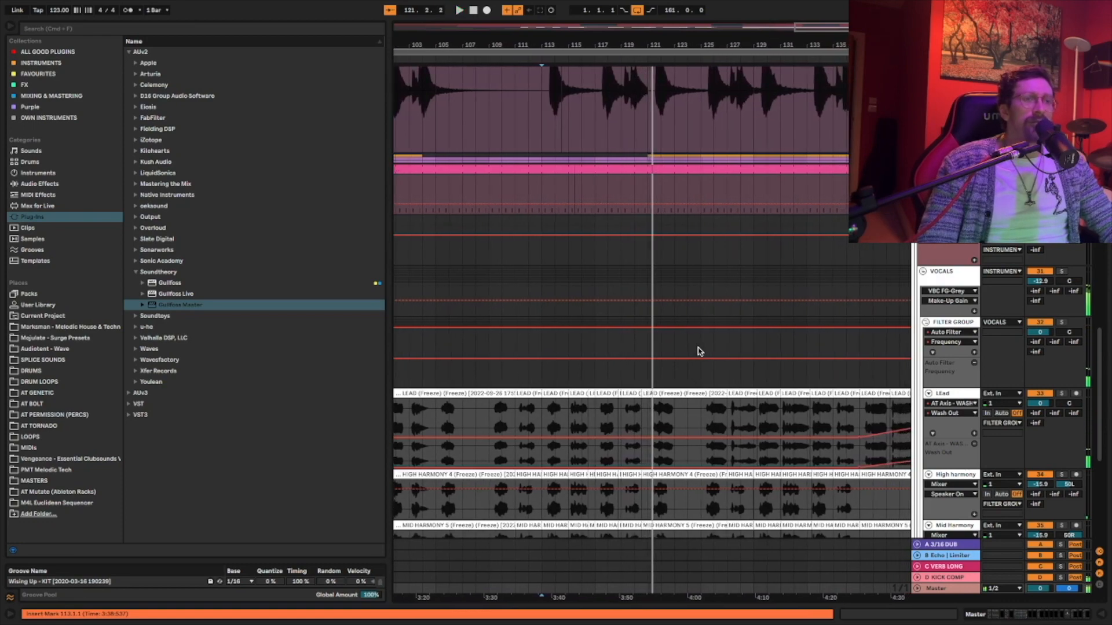
Fold the drum, arp, lead, vocal chop and 30 Audio tracks to make the arrangement more compact.
scroll(701, 344, "down", 10)
scroll(702, 346, "down", 10)
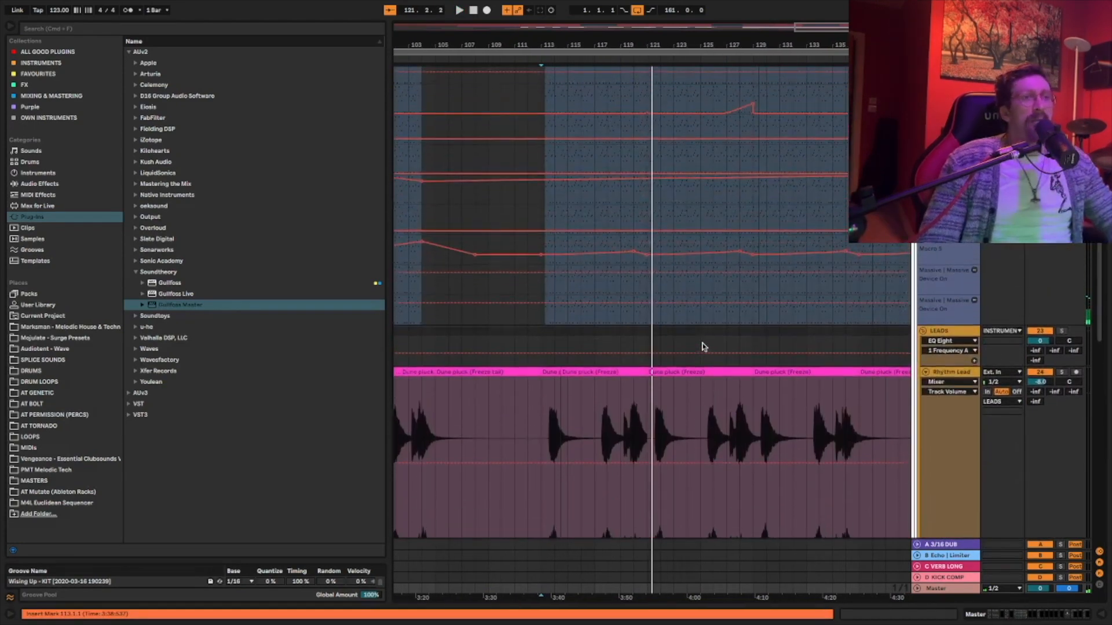
scroll(946, 372, "down", 8)
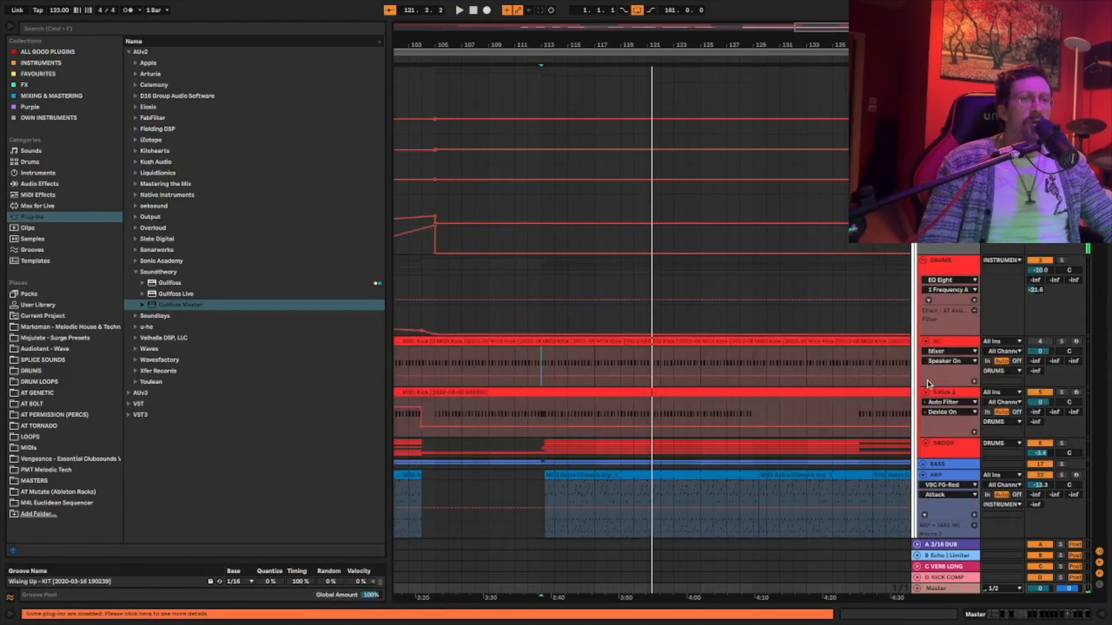
scroll(946, 372, "down", 8)
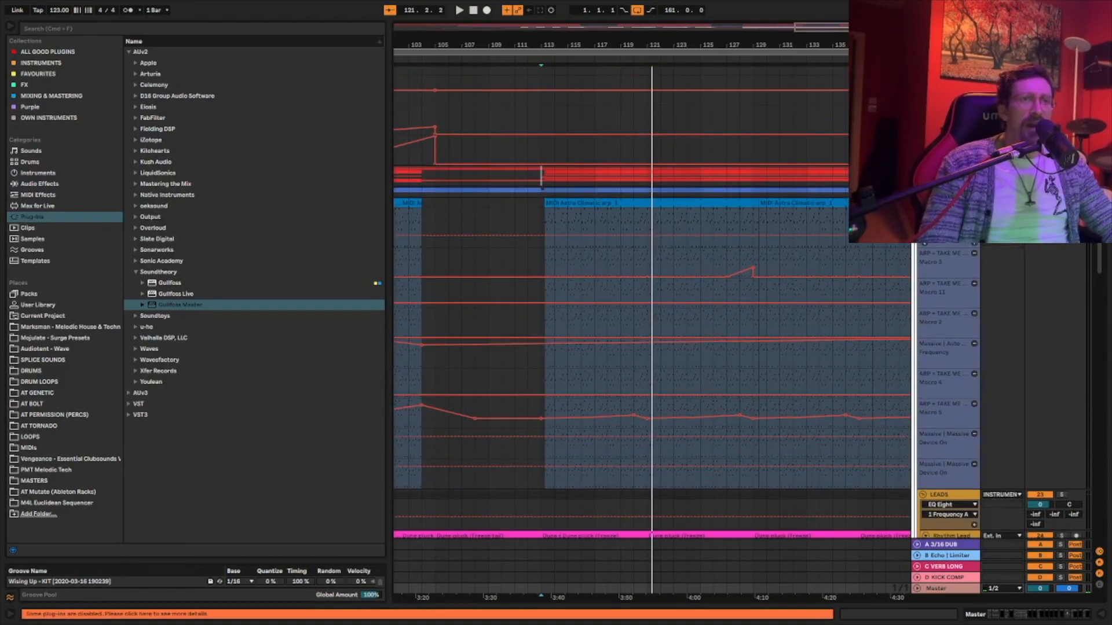
scroll(652, 372, "down", 6)
scroll(652, 372, "down", 7)
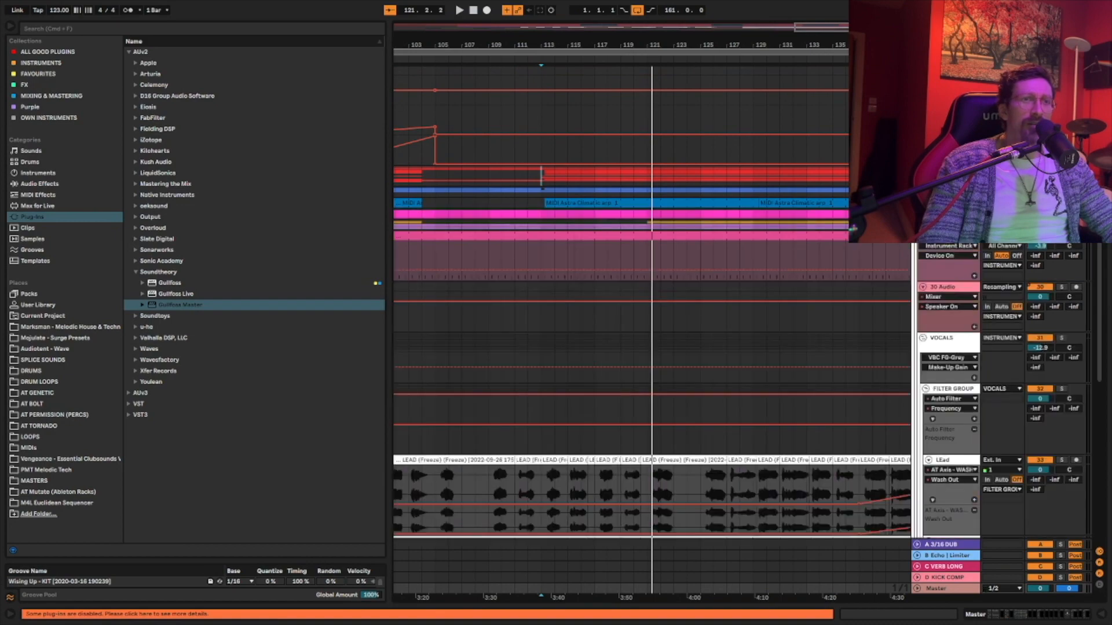
scroll(923, 246, "down", 4)
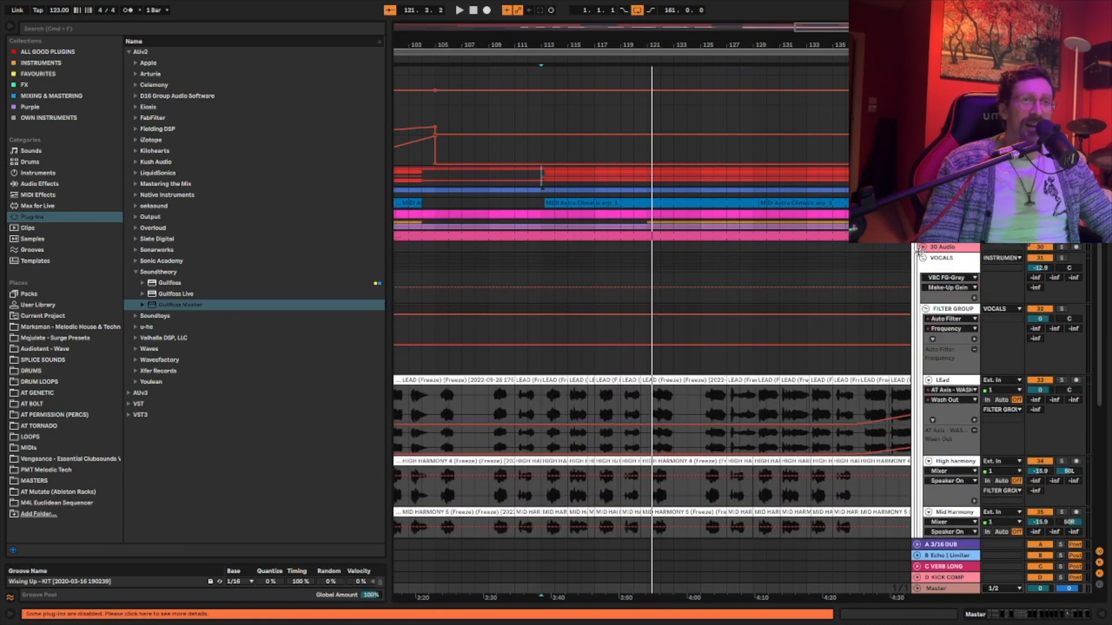
Look through the lead, harmony, backing and ad-lib vocal tracks and the FX group around bars 103 to 137.
scroll(919, 250, "down", 8)
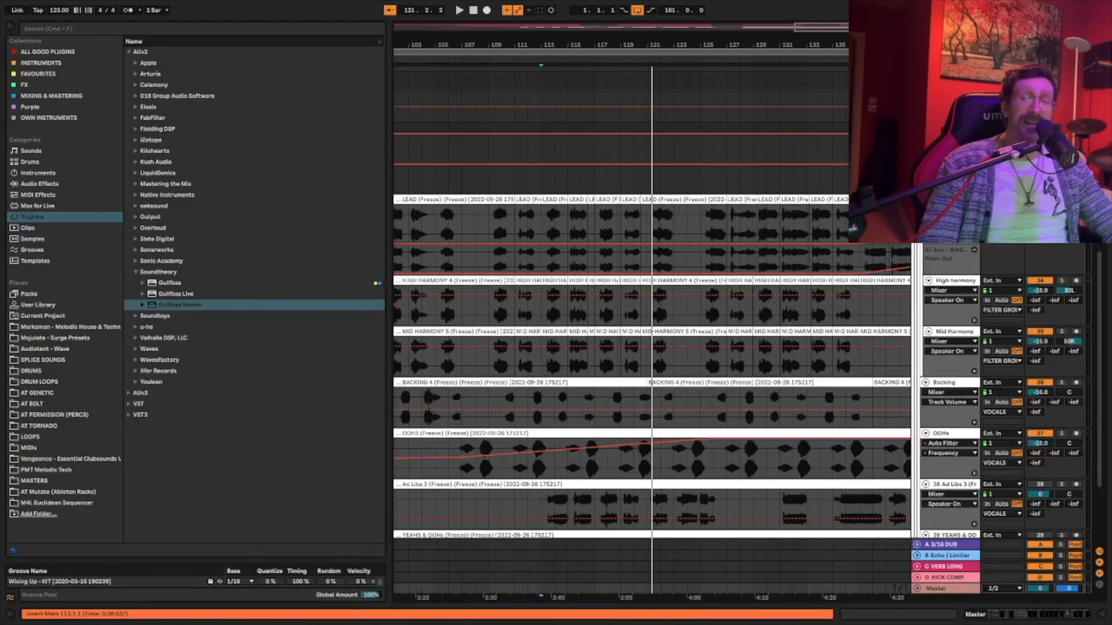
scroll(853, 229, "down", 3)
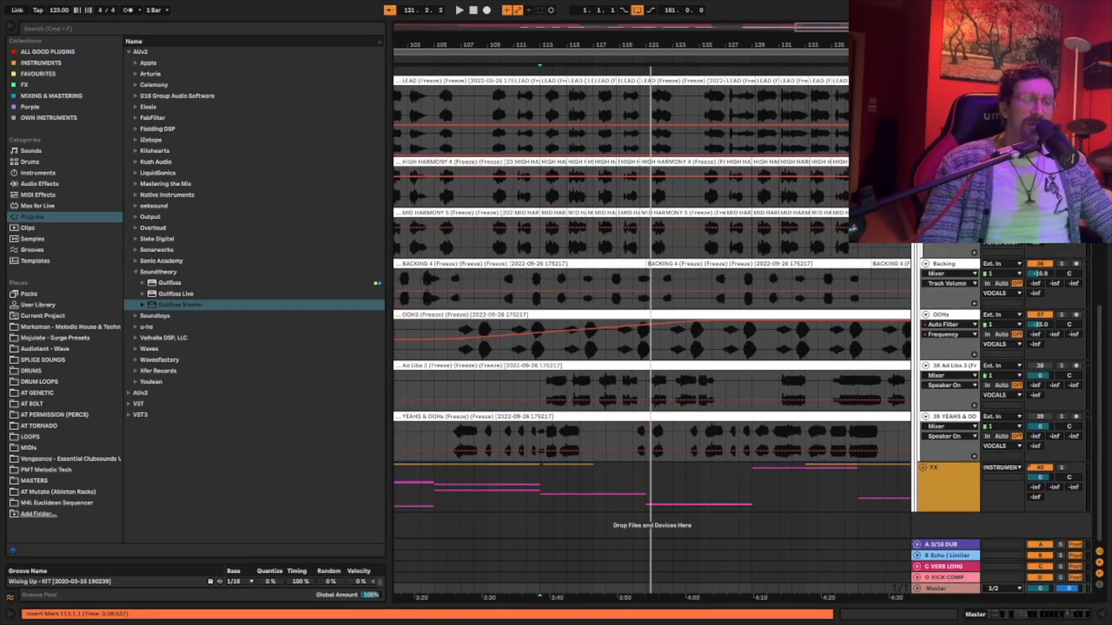
scroll(852, 229, "up", 9)
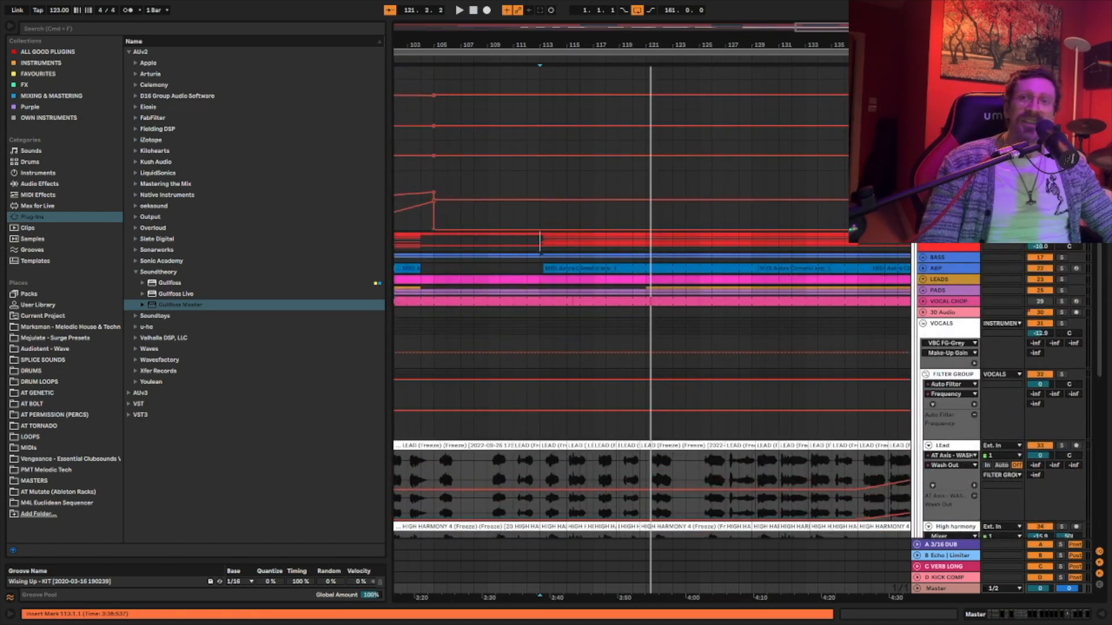
scroll(809, 209, "down", 9)
scroll(809, 209, "left", 5)
scroll(809, 209, "right", 6)
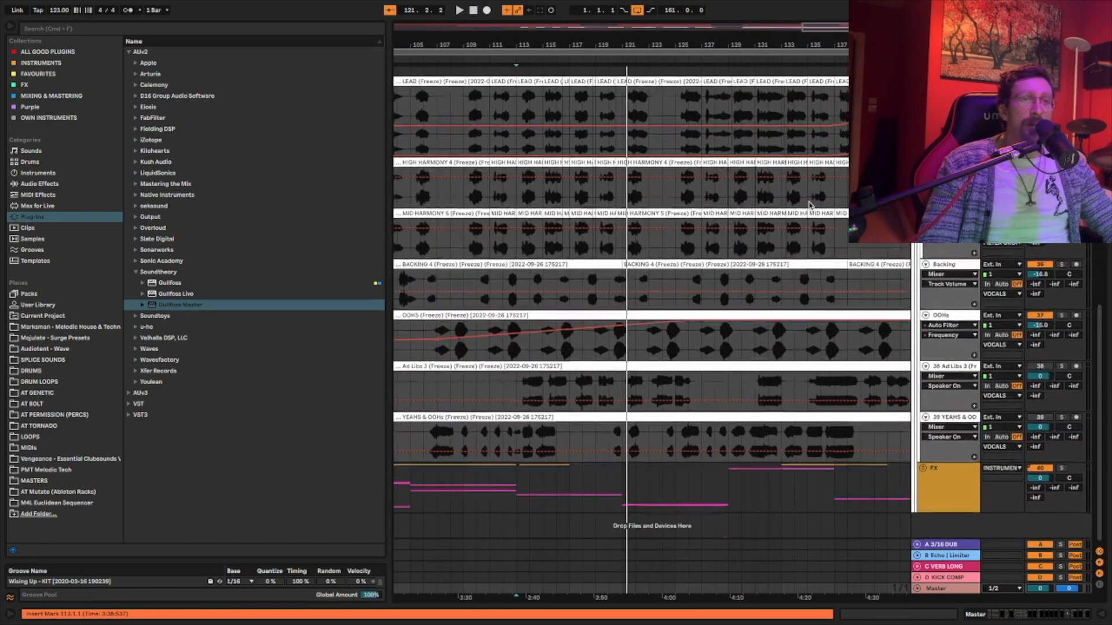
scroll(809, 204, "up", 3)
scroll(809, 204, "up", 2)
scroll(790, 275, "down", 1)
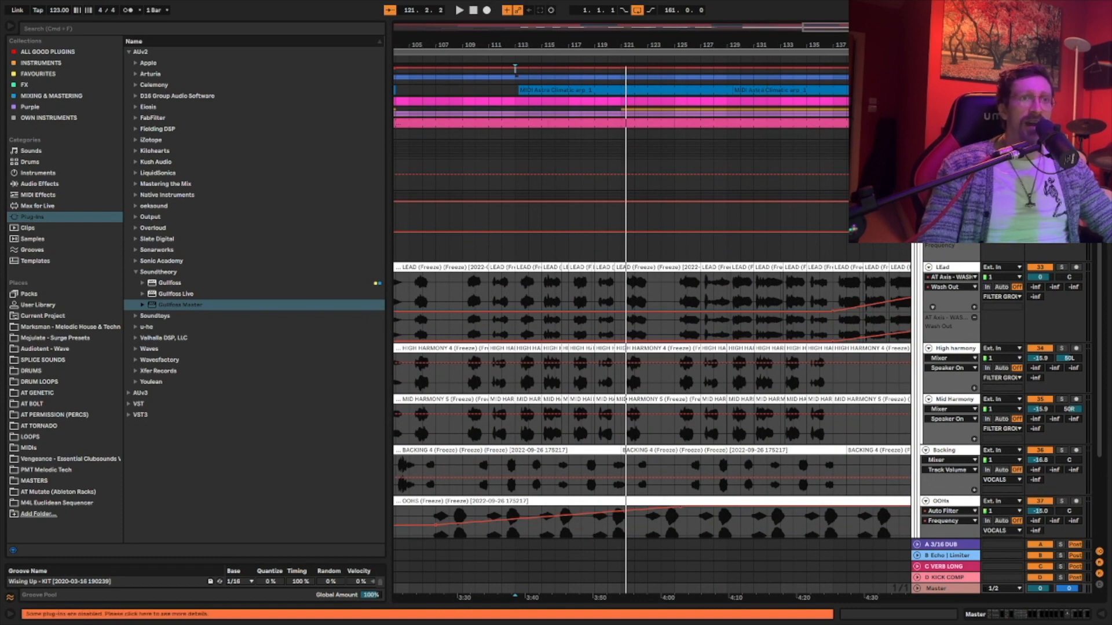
Insert a new MIDI track named VOCAL CHOPS directly above the VOCALS group.
left_click(950, 144)
scroll(515, 289, "down", 5)
left_click(515, 492)
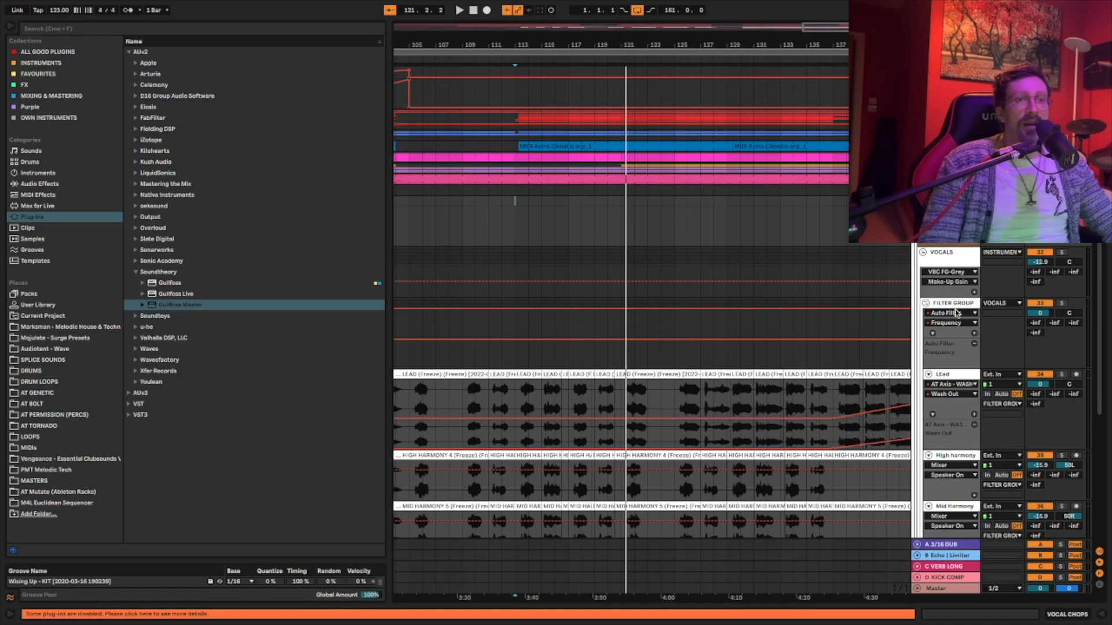
Mute the VOCALS group and play a short part of the arrangement from bar 113 without the vocals.
scroll(958, 313, "down", 9)
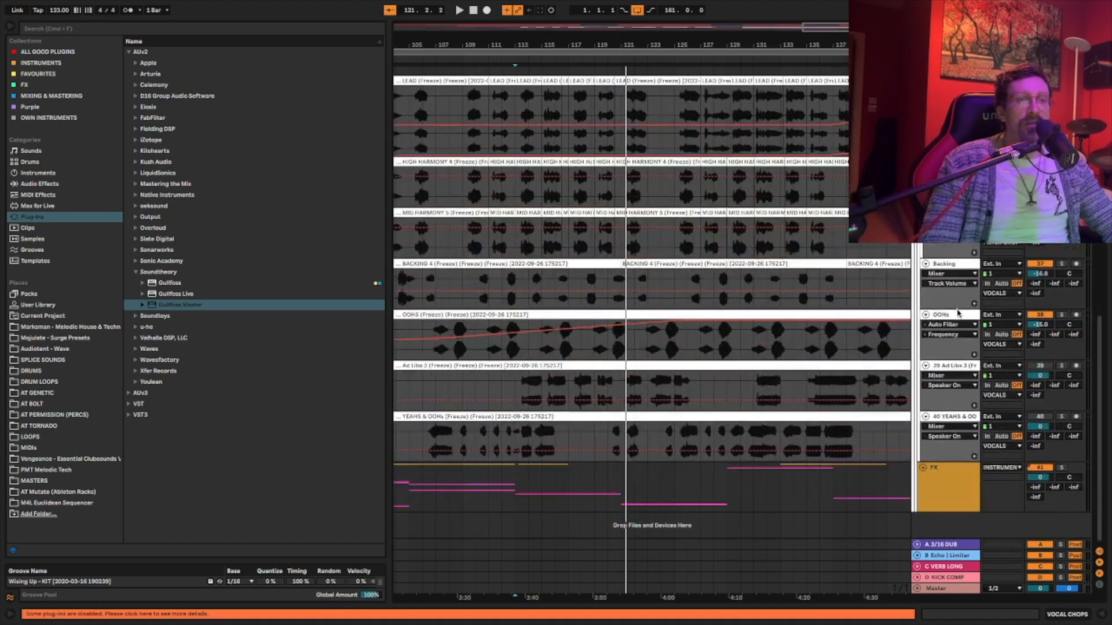
scroll(976, 371, "up", 10)
left_click(1047, 288)
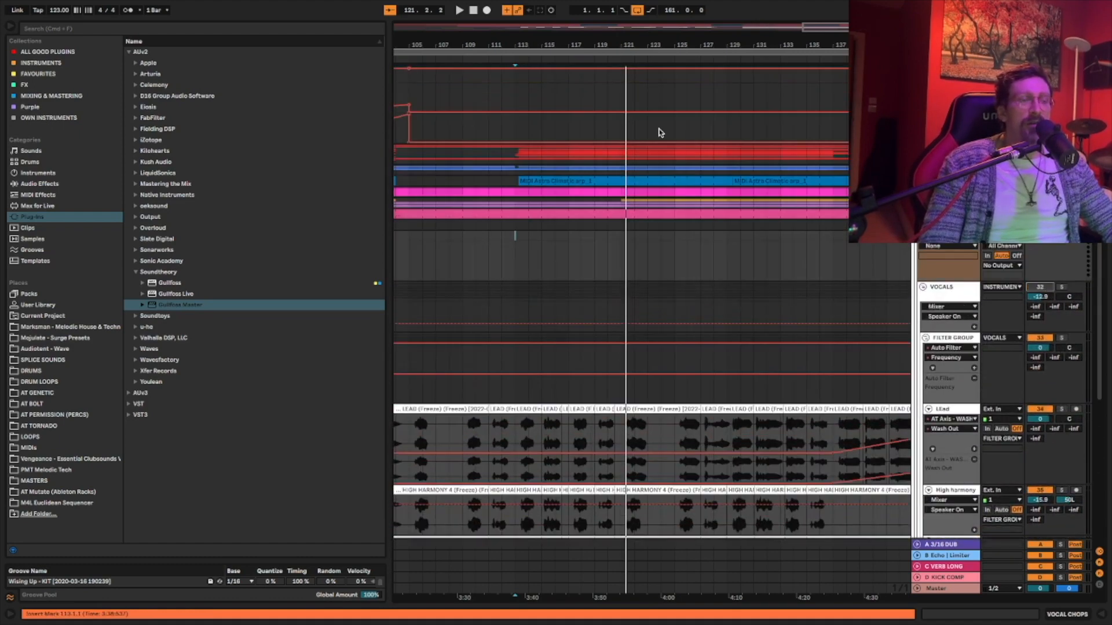
key("space")
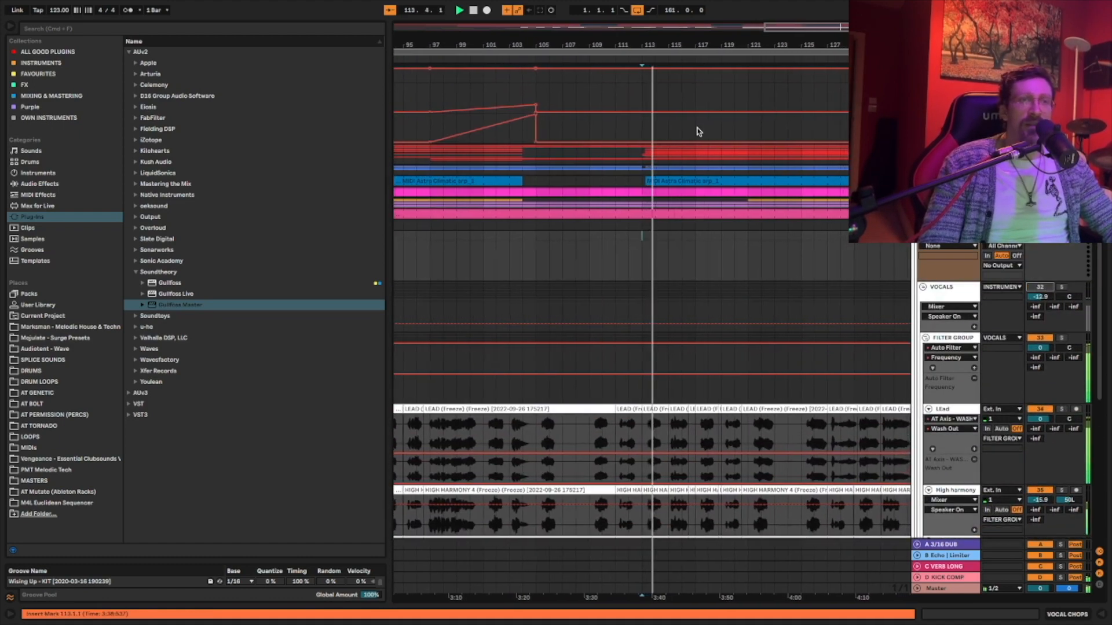
key("space")
scroll(855, 261, "down", 3)
scroll(666, 258, "up", 3)
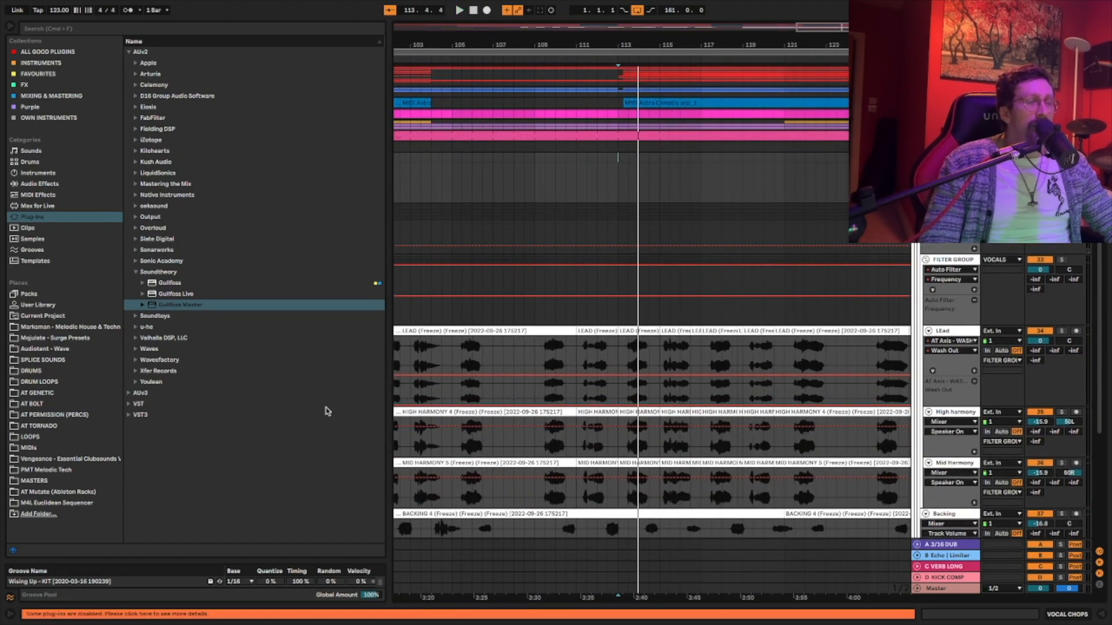
Audition the Lead vocal at several spots between bars 89 and 92 to find a sustained phrase for sampling.
left_click_drag(670, 45, 670, 102)
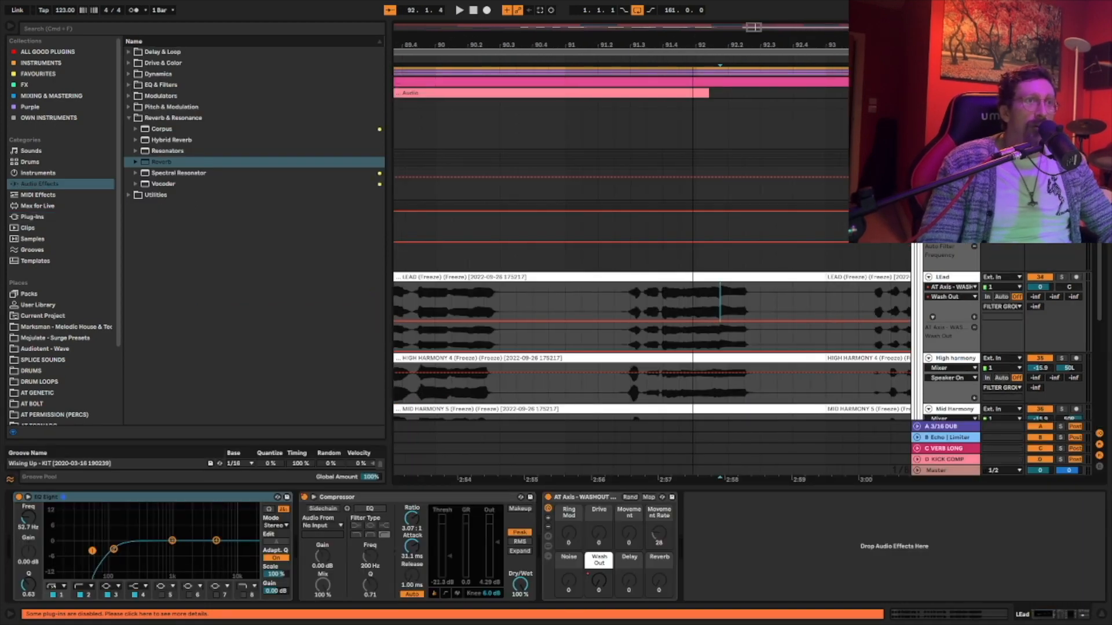
scroll(613, 39, "up", 3)
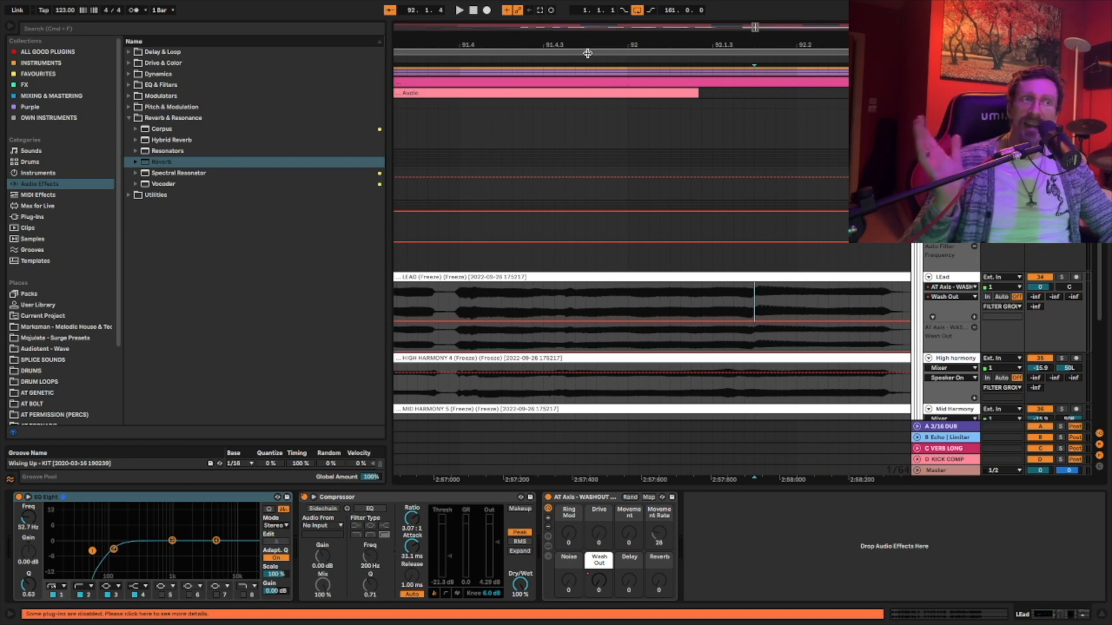
key("space")
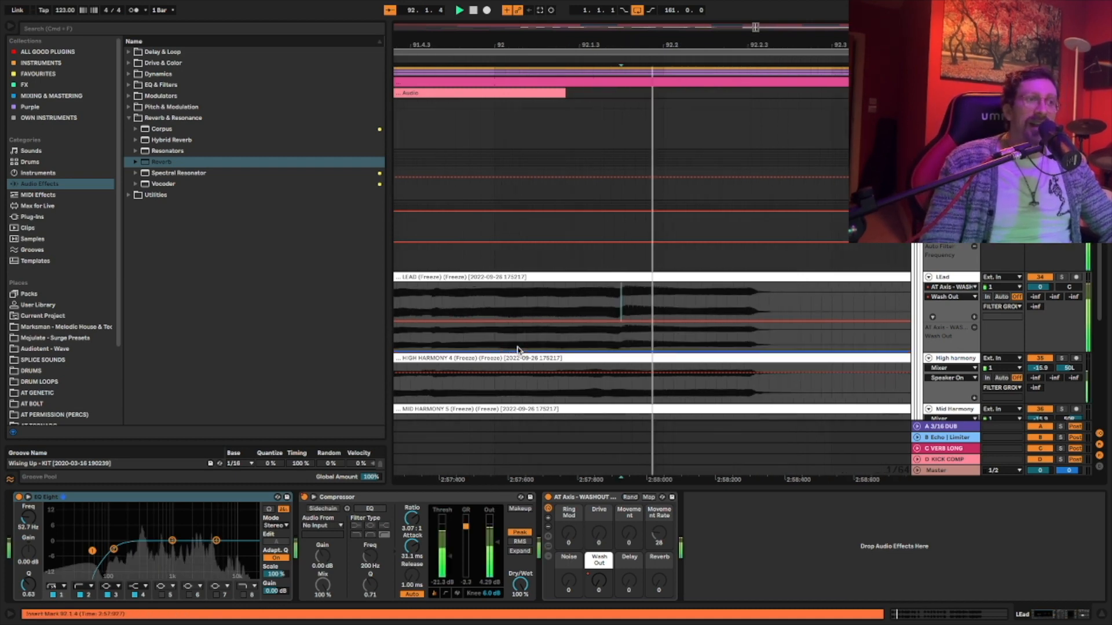
key("space")
left_click(602, 304)
key("space")
key("space")
scroll(589, 307, "left", 15)
left_click(549, 316)
key("space")
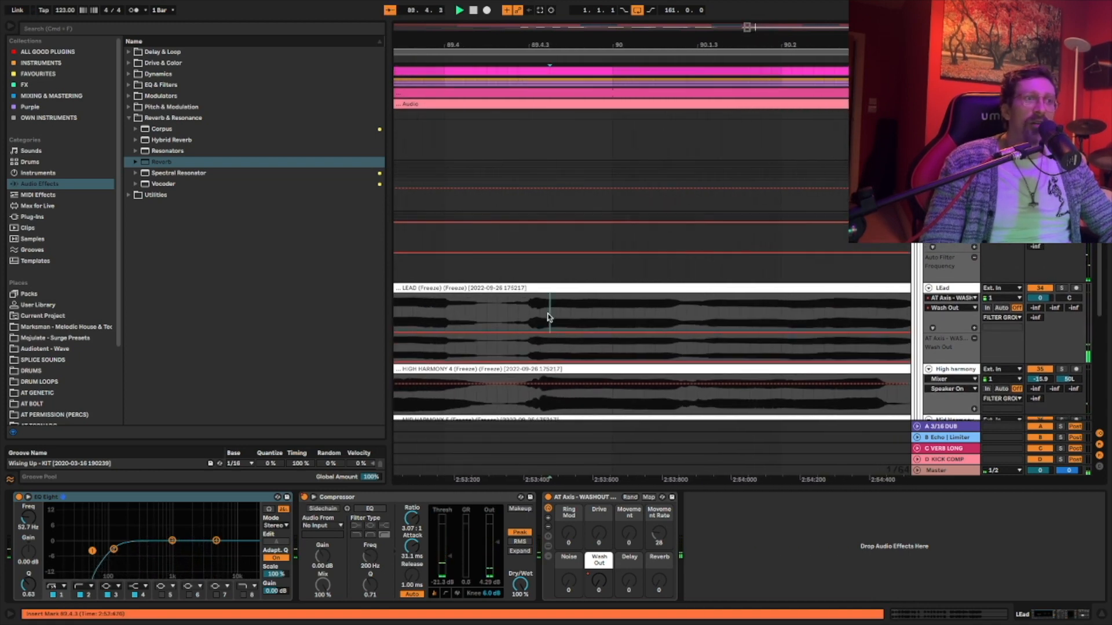
key("space")
left_click(557, 309)
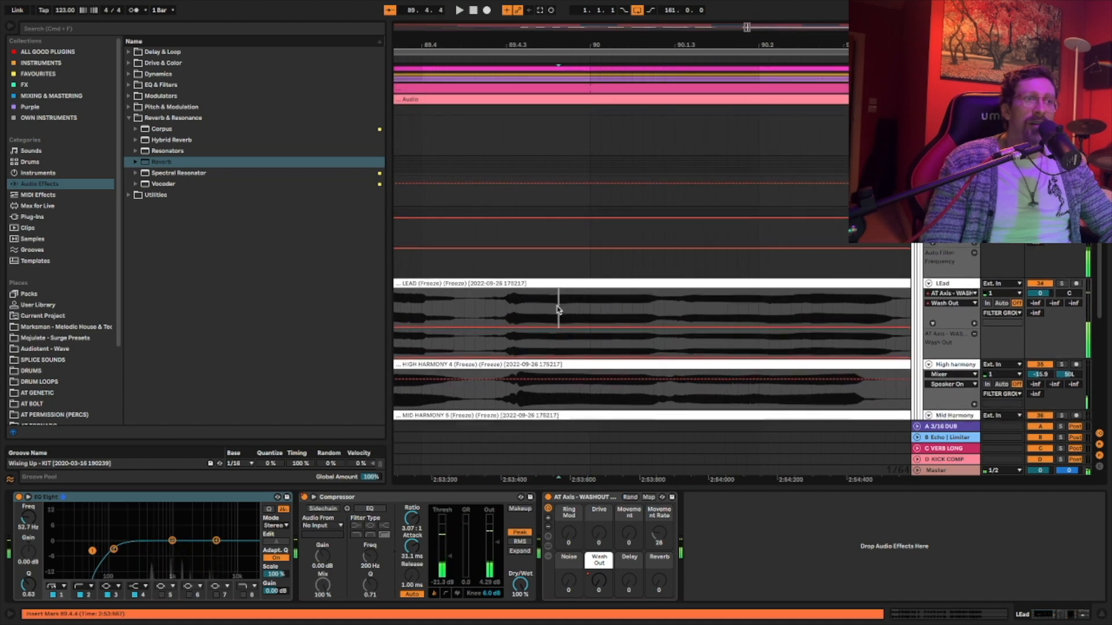
Split the Lead vocal clip at 89.2.1 and select the phrase that starts there, a little over one bar long.
scroll(559, 307, "left", 10)
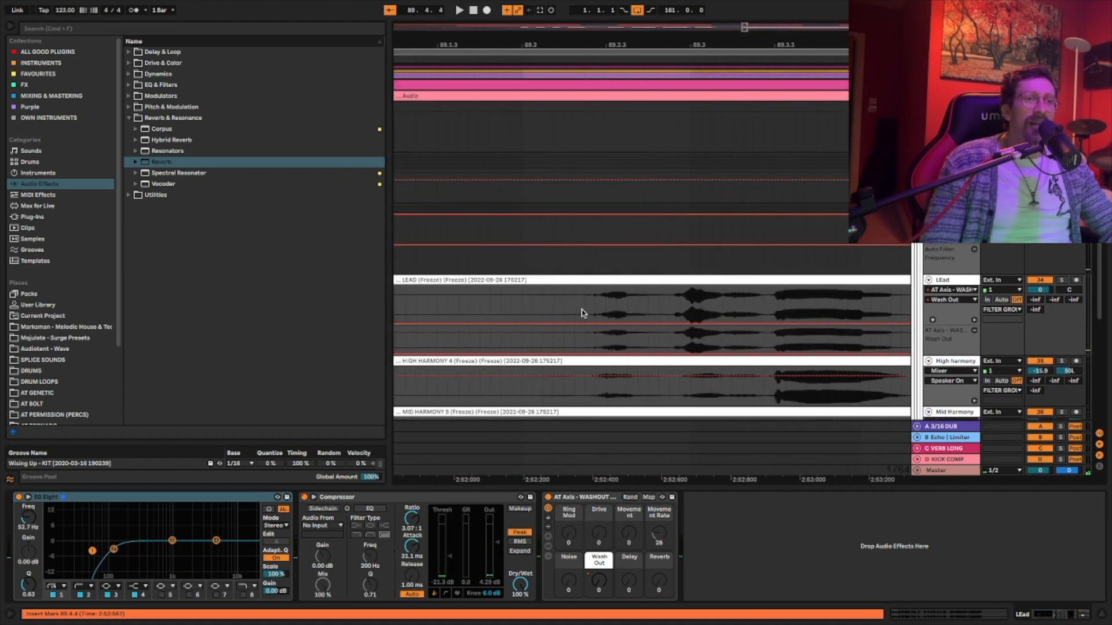
scroll(560, 305, "right", 5)
left_click(531, 304)
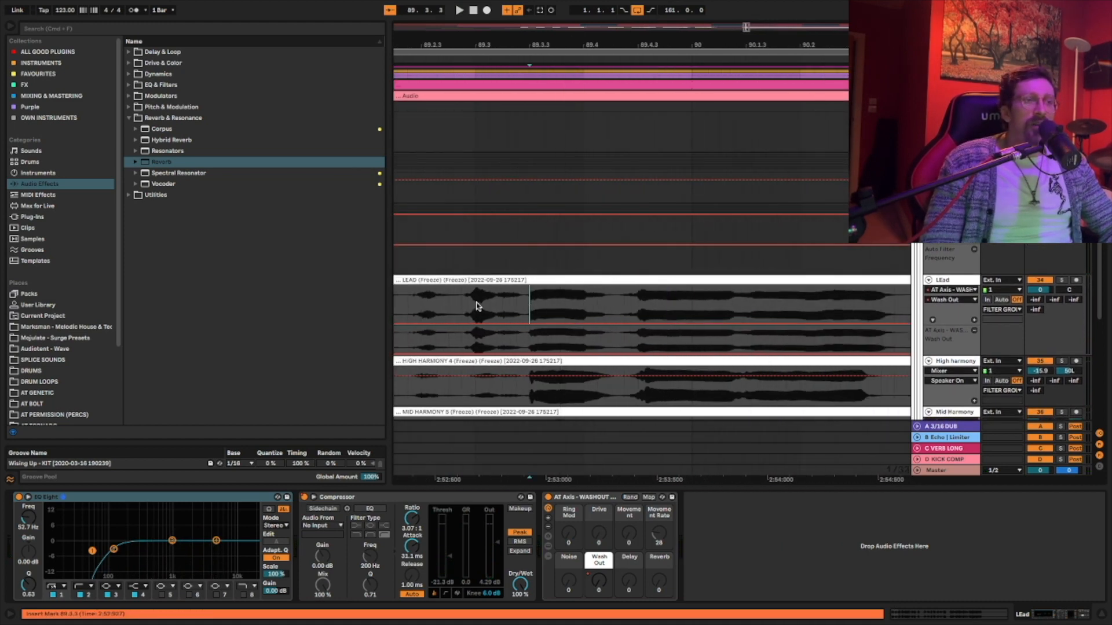
scroll(583, 303, "right", 5)
left_click_drag(722, 307, 421, 289)
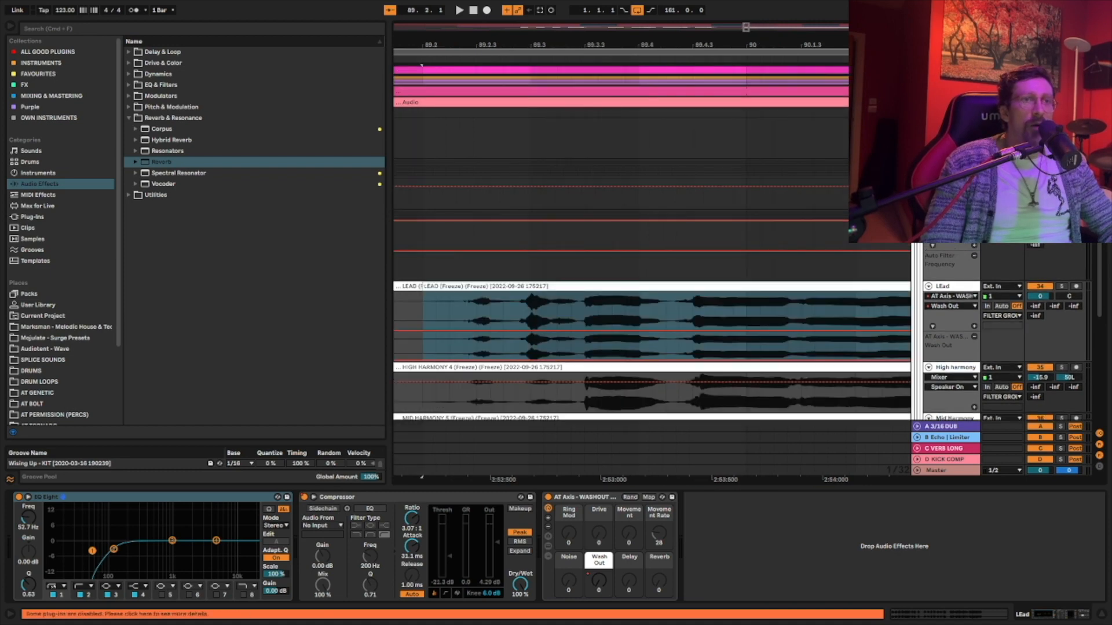
Load the Simpler instrument onto the VOCAL CHOPS track.
left_click(38, 173)
left_click_drag(168, 197, 485, 571)
left_click_drag(454, 492, 432, 471)
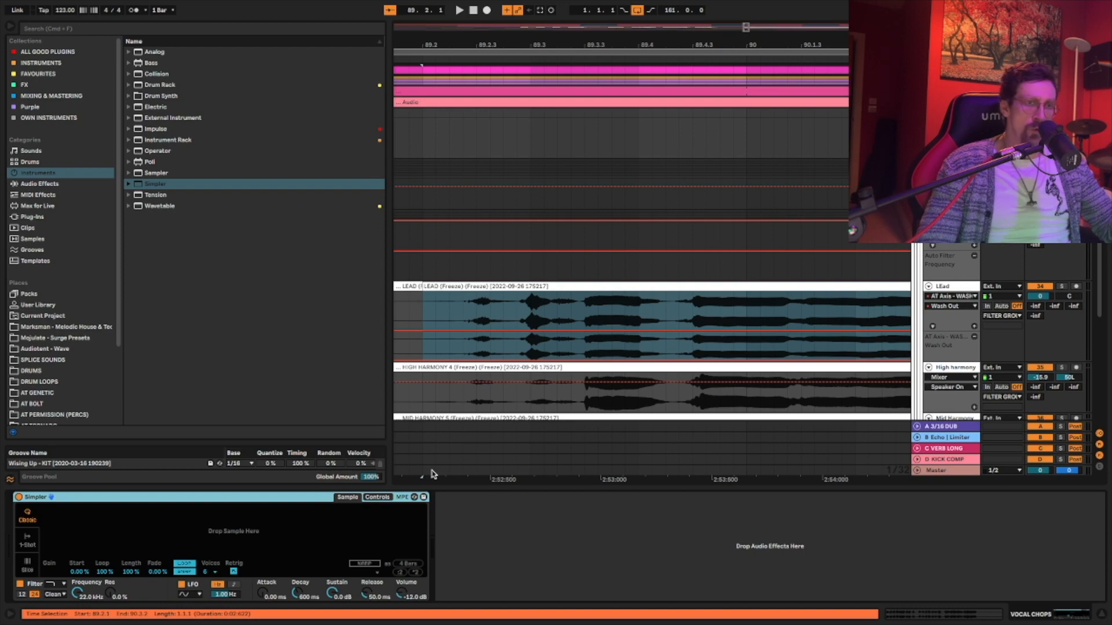
Load the Lead vocal phrase starting at 89.2.1 as the sample in Simpler on the VOCAL CHOPS track.
scroll(430, 460, "down", 3)
scroll(430, 460, "down", 3)
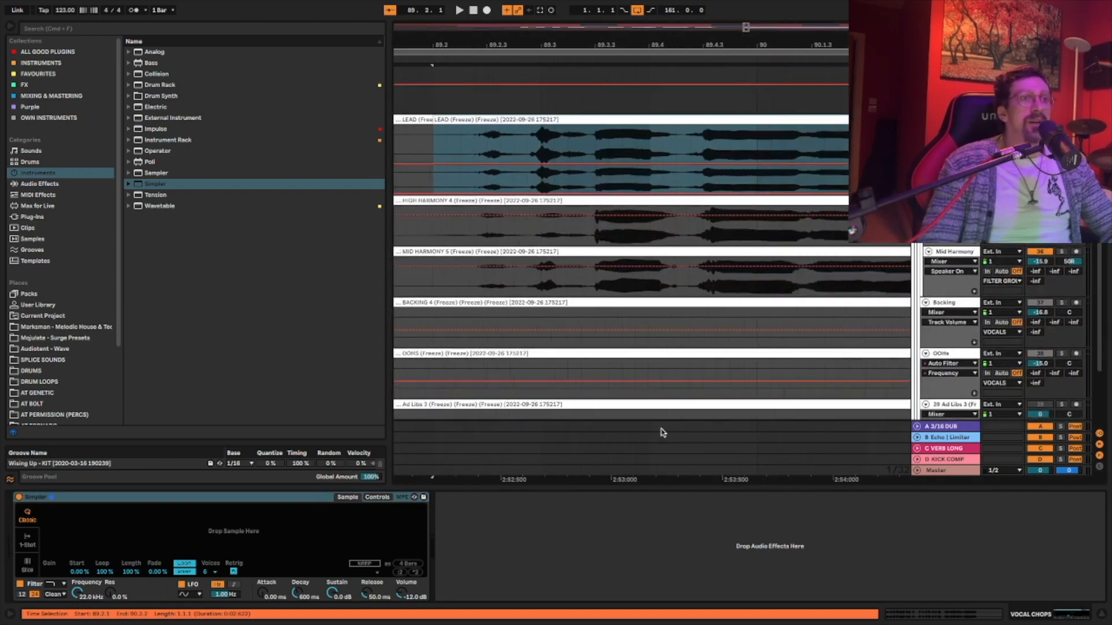
scroll(544, 167, "up", 2)
left_click_drag(599, 50, 651, 227)
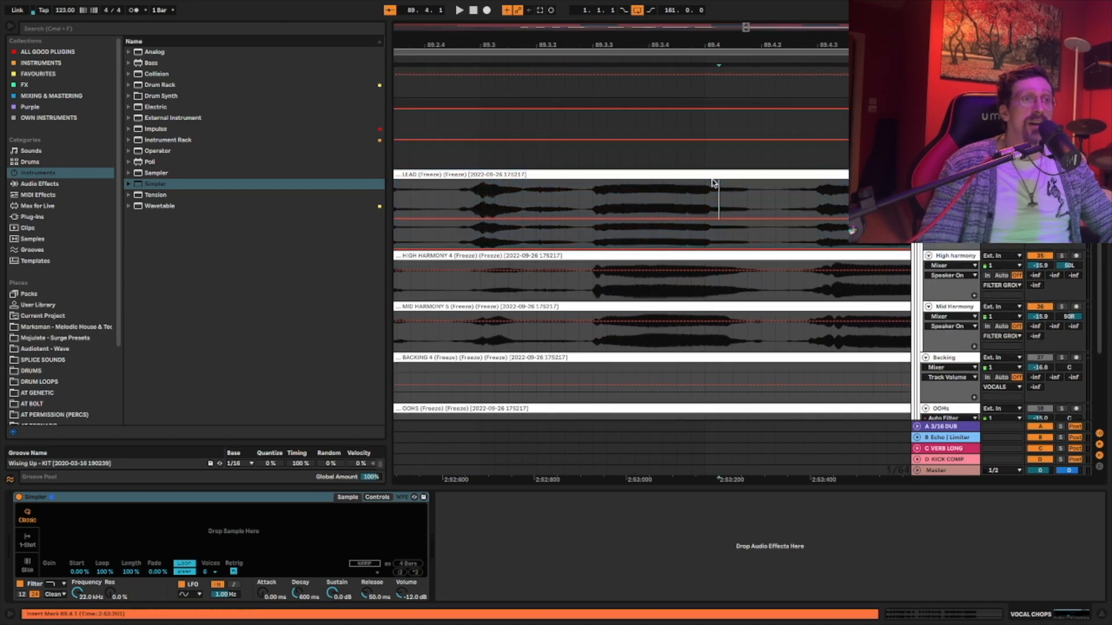
left_click(715, 172)
left_click(950, 166)
scroll(950, 166, "up", 6)
left_click(950, 169)
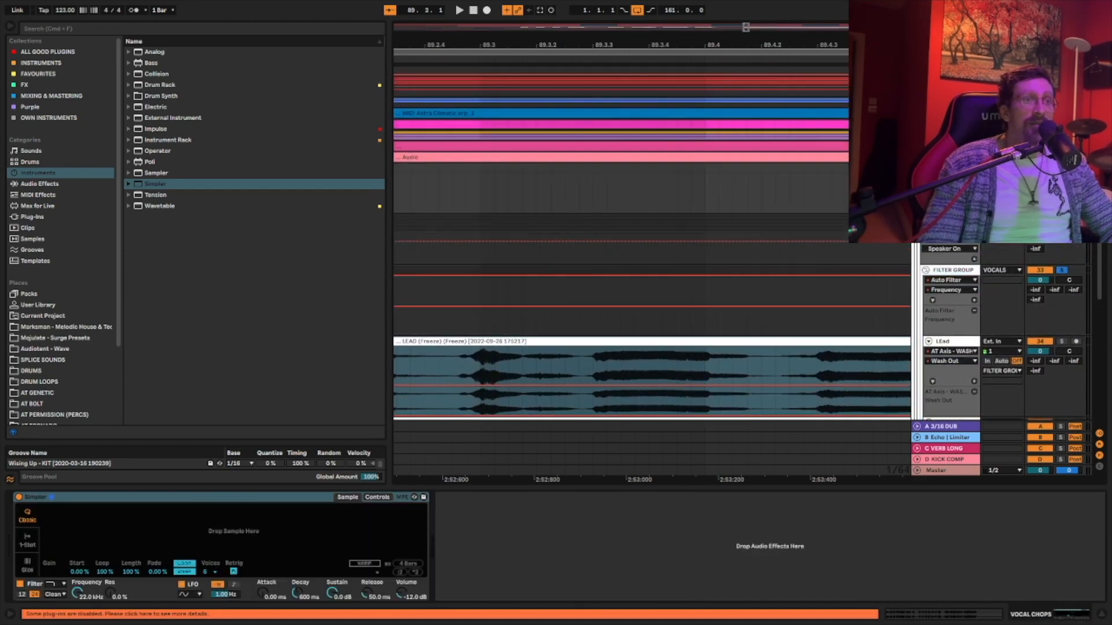
scroll(621, 314, "down", 2)
left_click(632, 305)
left_click(636, 297)
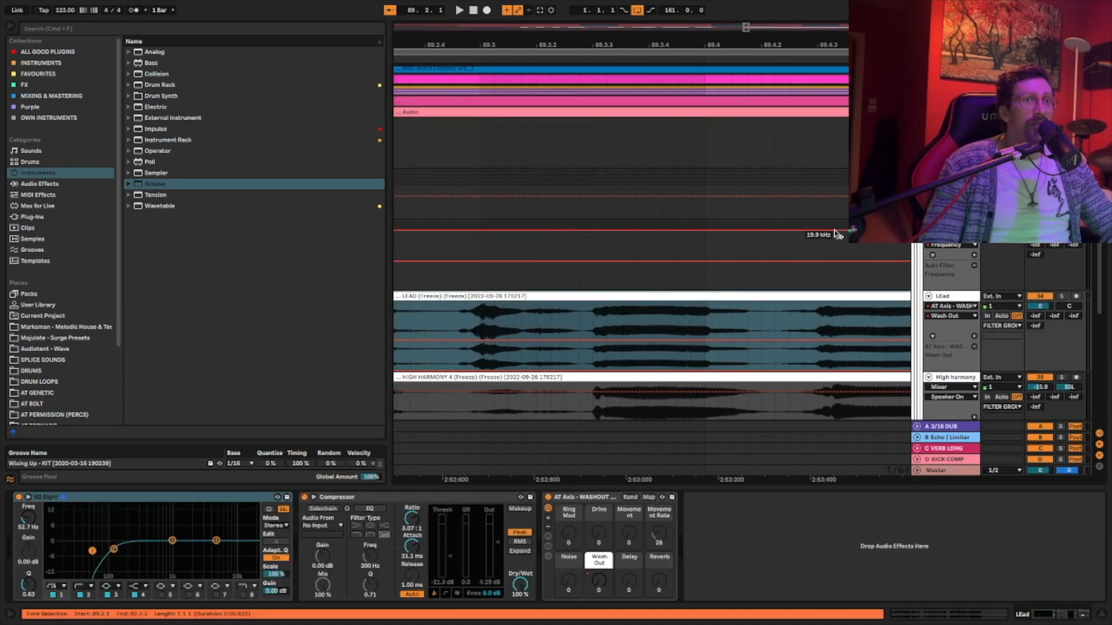
left_click(950, 125)
left_click_drag(621, 312, 234, 531)
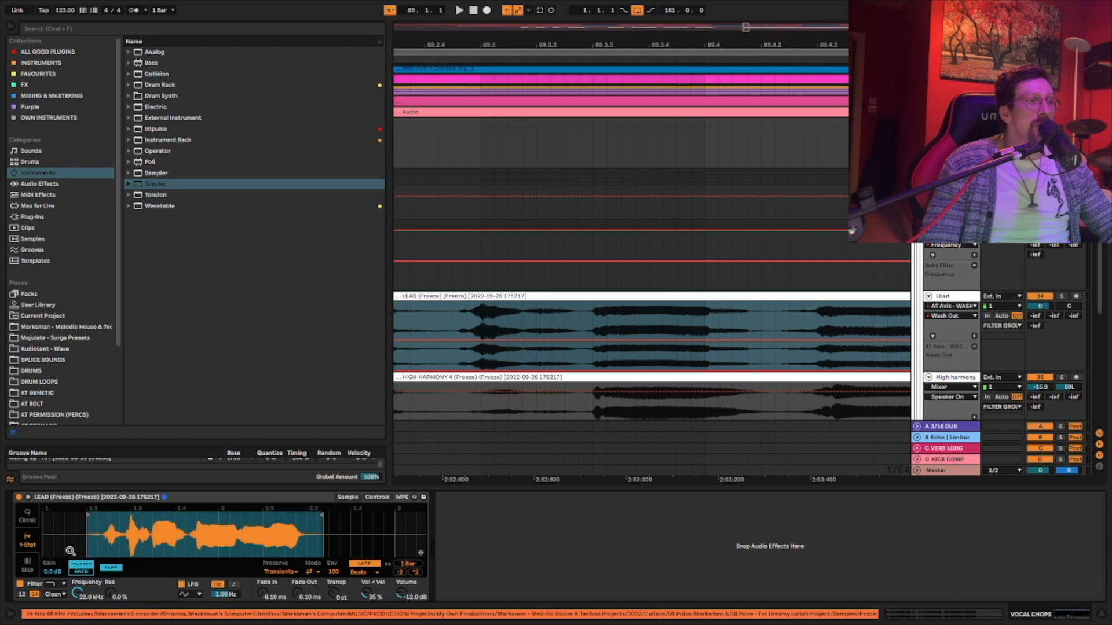
Switch Simpler to Classic mode and crop the sample to the vocal phrase.
left_click(27, 517)
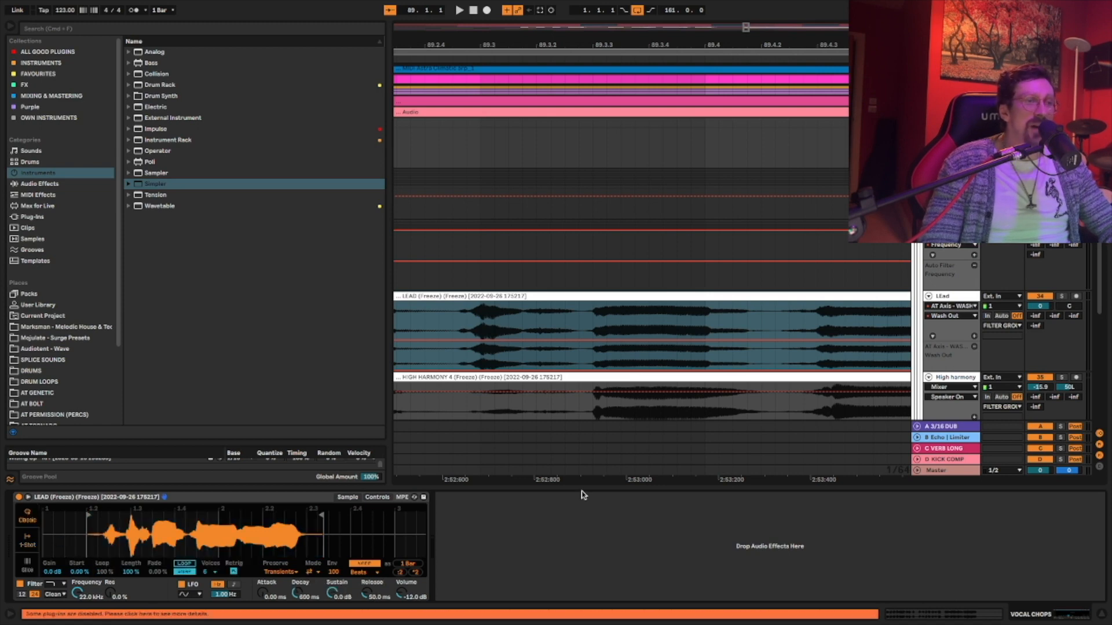
right_click(207, 534)
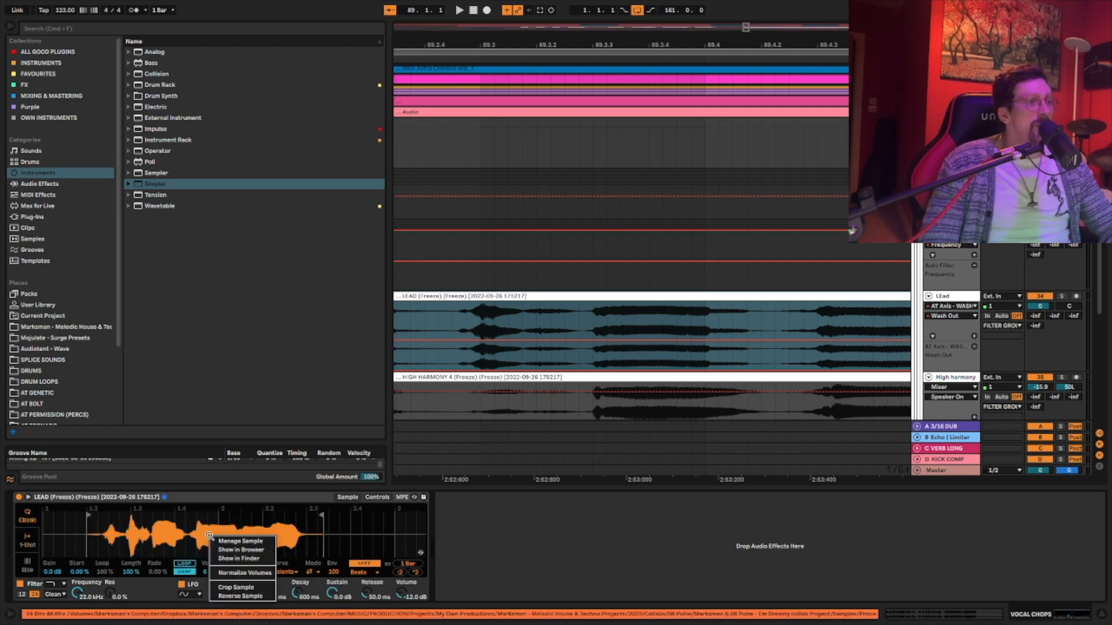
left_click(268, 596)
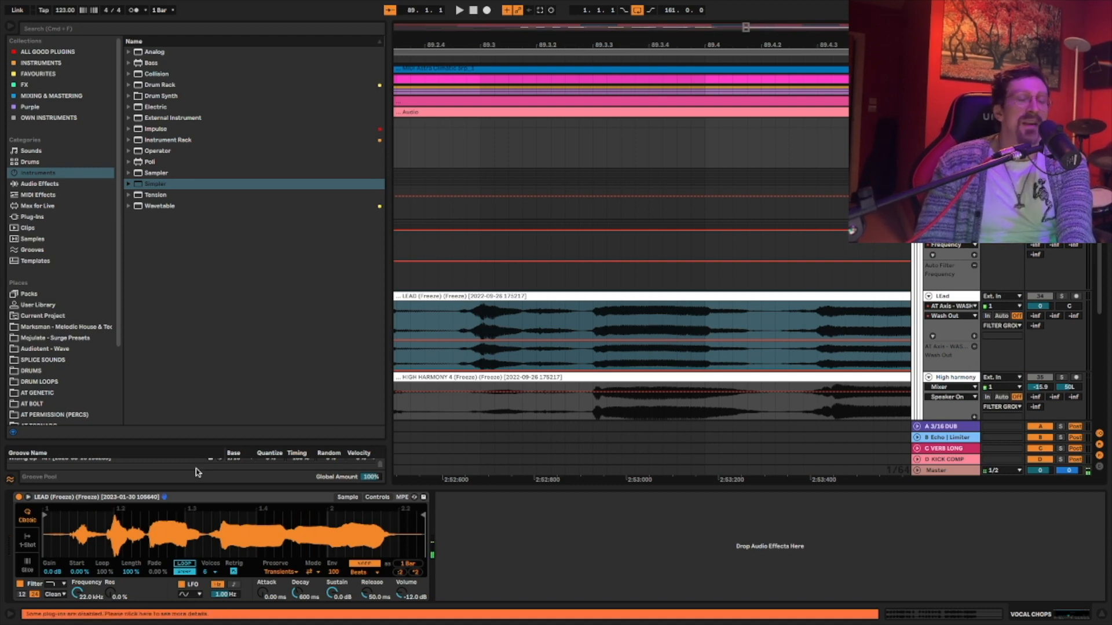
Narrow Simpler's playback region to a short sustained note around 1.4 in the cropped vocal sample.
left_click_drag(45, 515, 232, 516)
left_click_drag(423, 515, 277, 515)
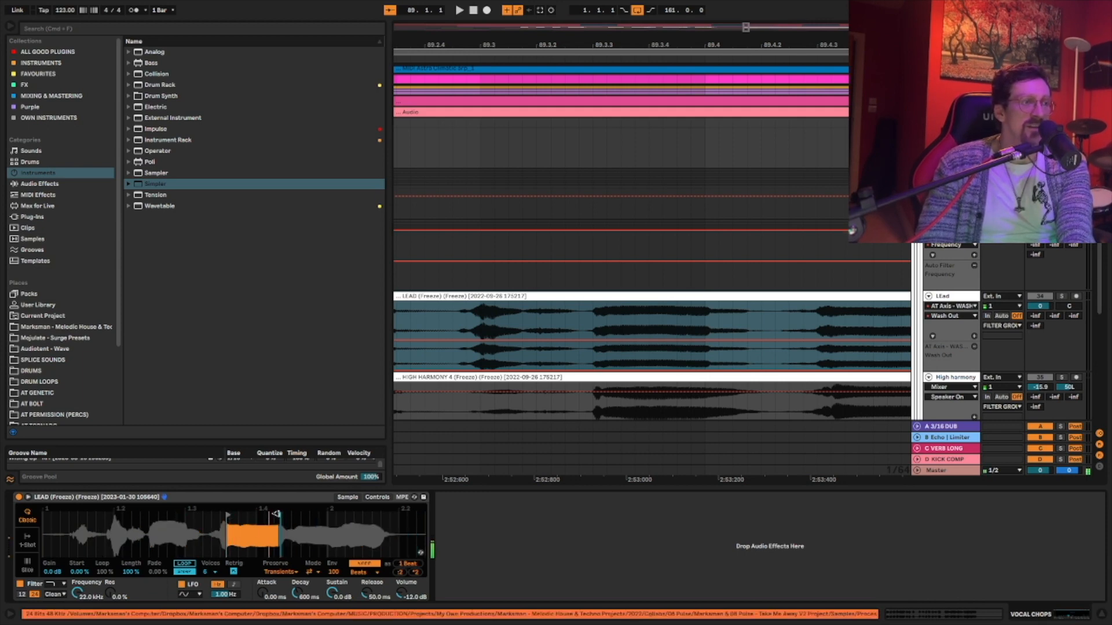
mouse_move(230, 516)
left_mouse_down()
mouse_move(257, 515)
mouse_move(274, 533)
left_mouse_up()
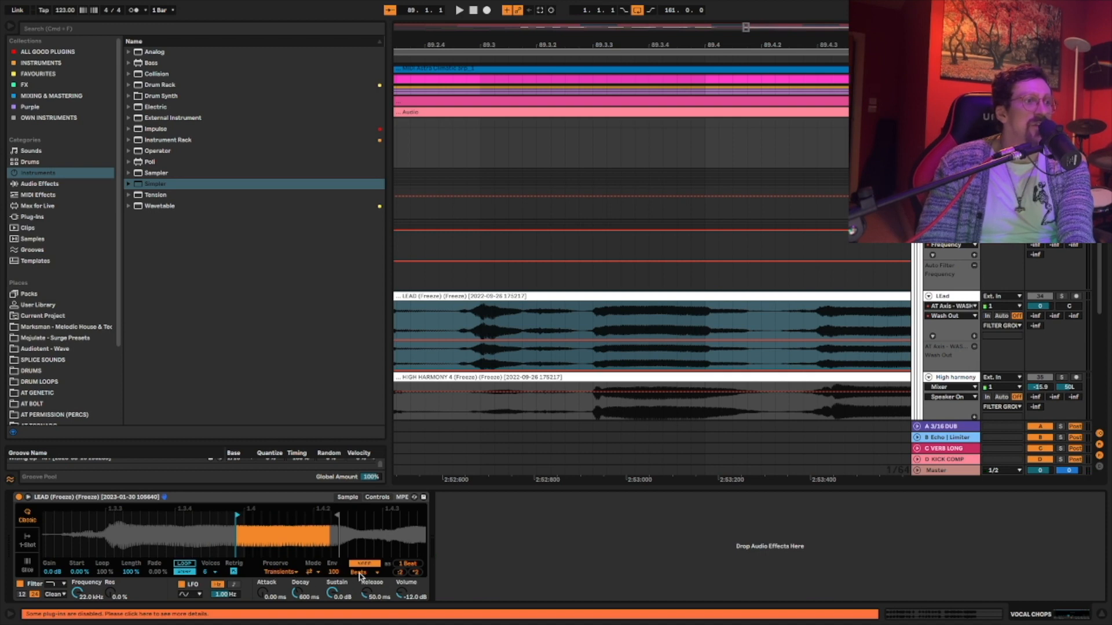
Set the warp mode of the vocal sample in Simpler to Complex.
left_click(359, 573)
left_click(367, 565)
left_click(367, 572)
left_click(370, 556)
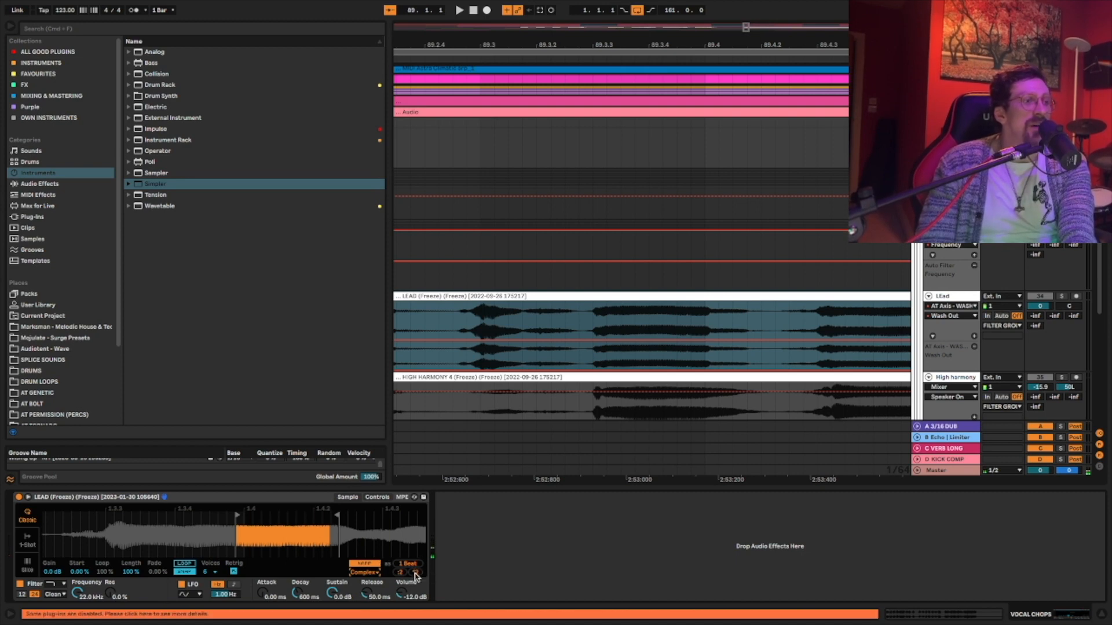
Apply the ×2 warp adjustment to the vocal sample in Simpler.
left_click(415, 573)
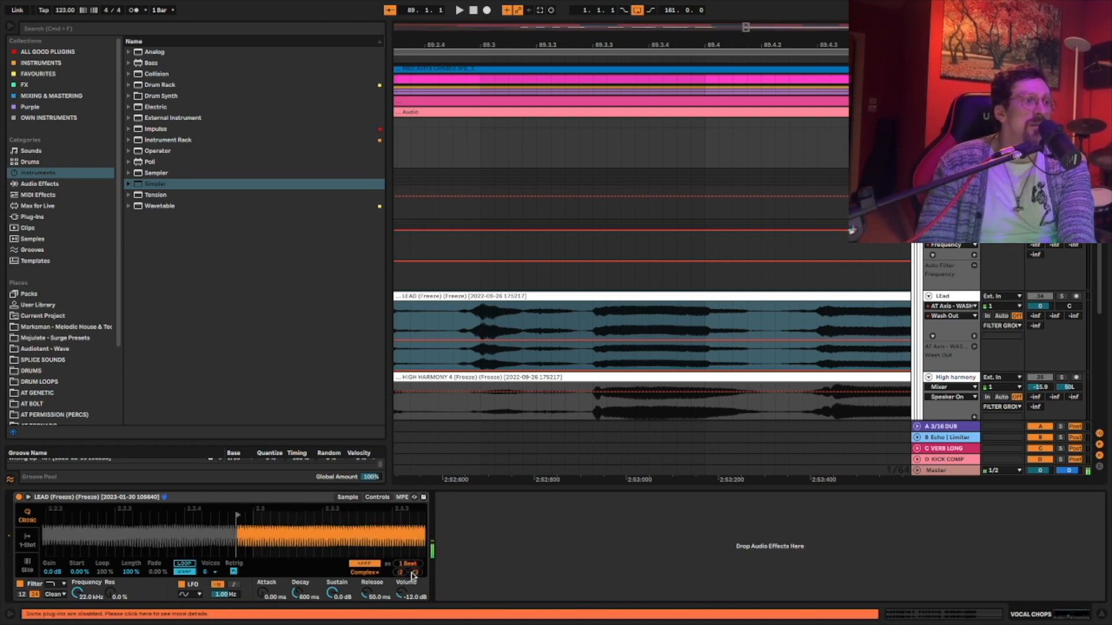
mouse_move(369, 542)
left_mouse_down()
mouse_move(368, 518)
mouse_move(276, 516)
left_mouse_up()
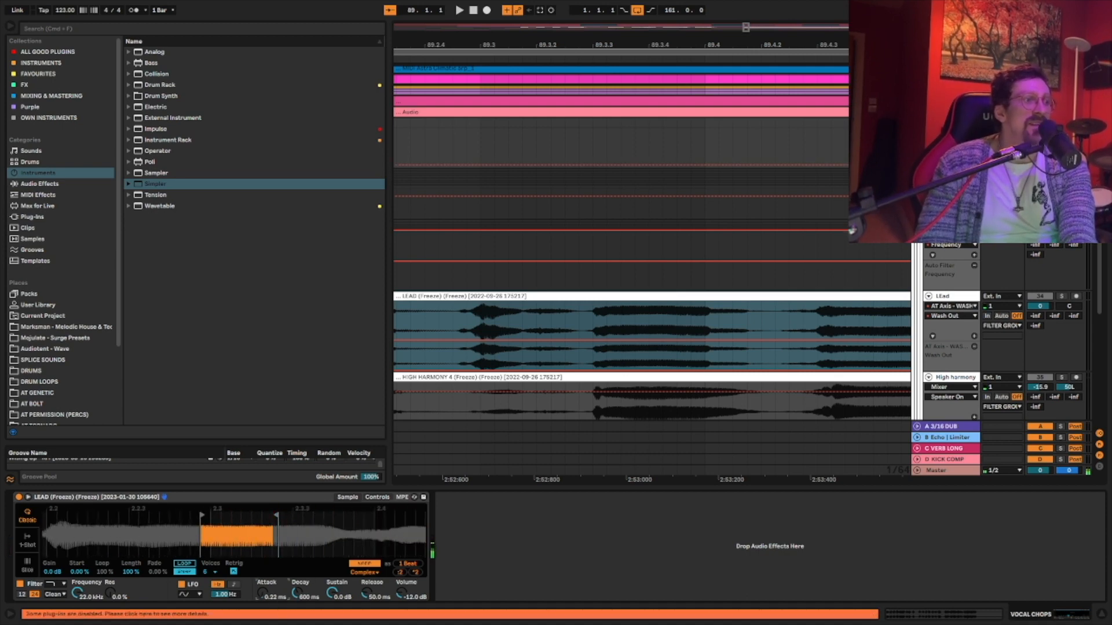
Shape Simpler's amplitude envelope with Attack 2.45 ms, Decay 908 ms, Sustain -inf dB and Release 224 ms.
left_click_drag(265, 594, 265, 589)
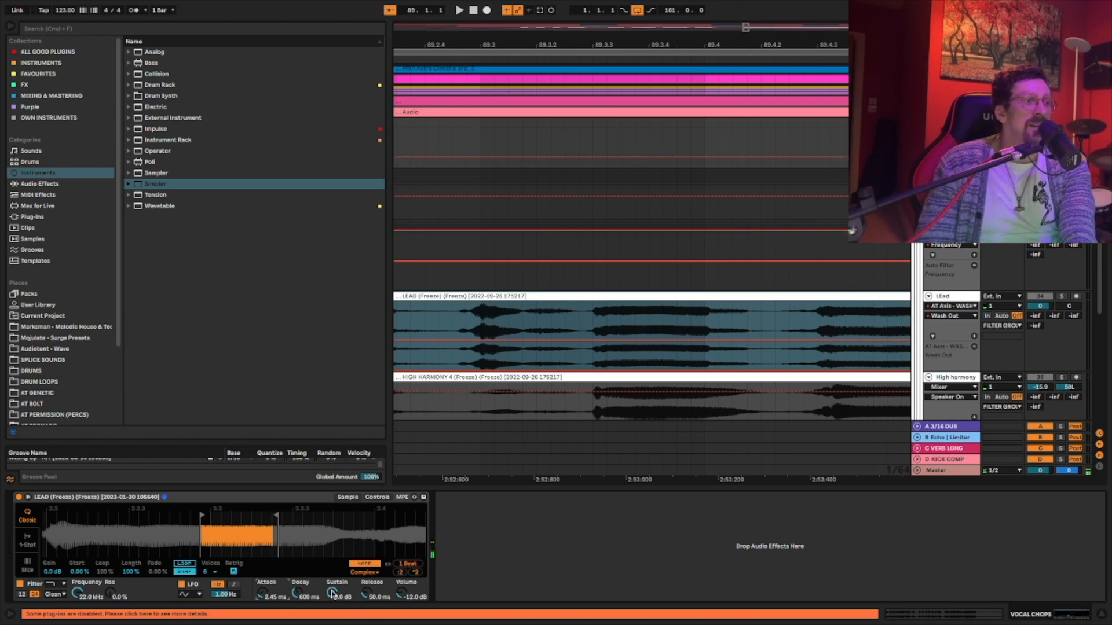
left_click_drag(331, 594, 330, 598)
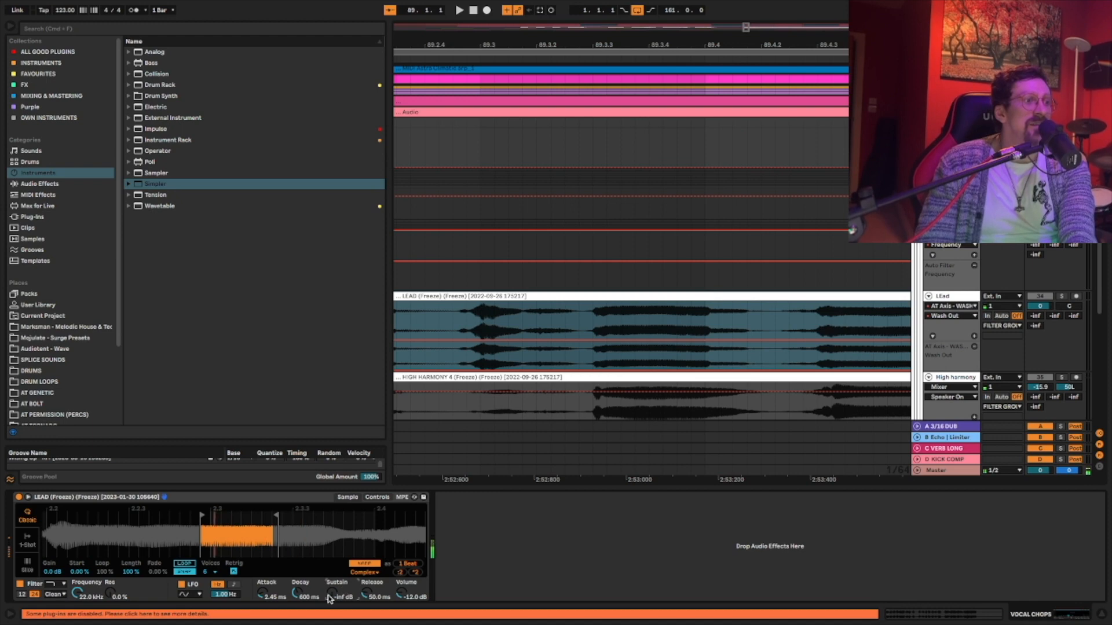
left_click_drag(390, 589, 389, 578)
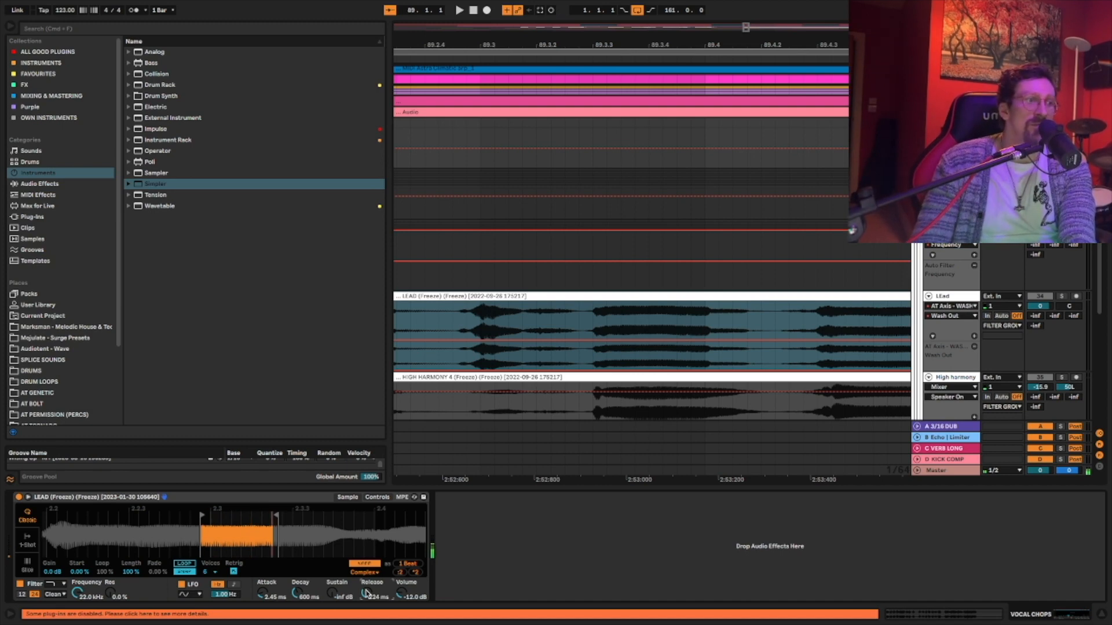
mouse_move(296, 593)
left_mouse_down()
mouse_move(296, 579)
mouse_move(295, 590)
left_mouse_up()
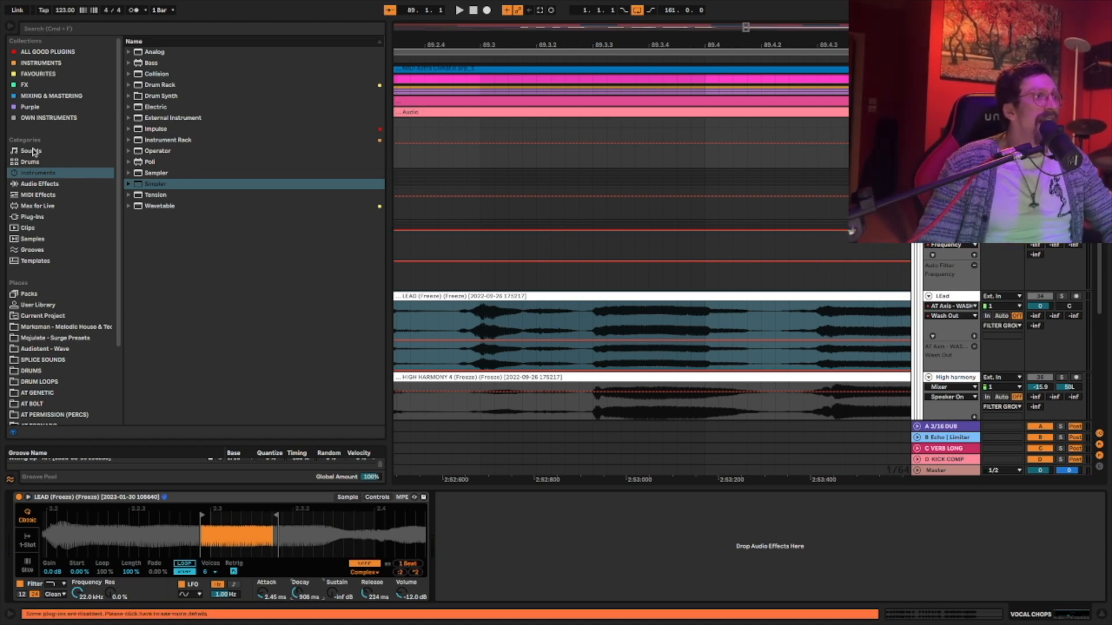
Find the Tuner audio effect and add it after Simpler on the VOCAL CHOPS track.
left_click(38, 184)
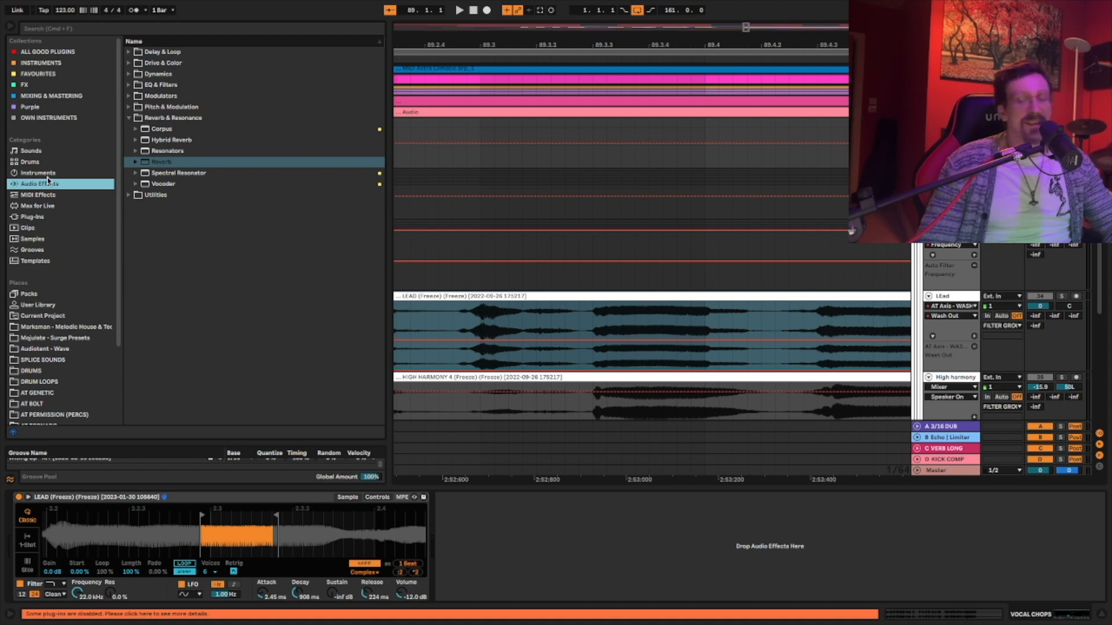
left_click(47, 176)
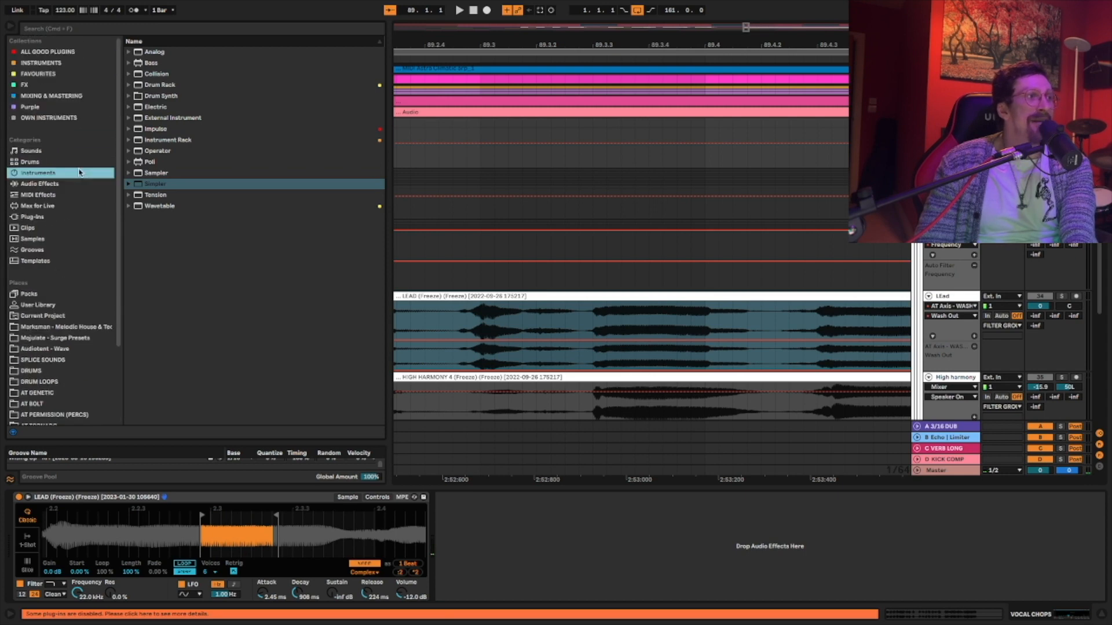
left_click(45, 185)
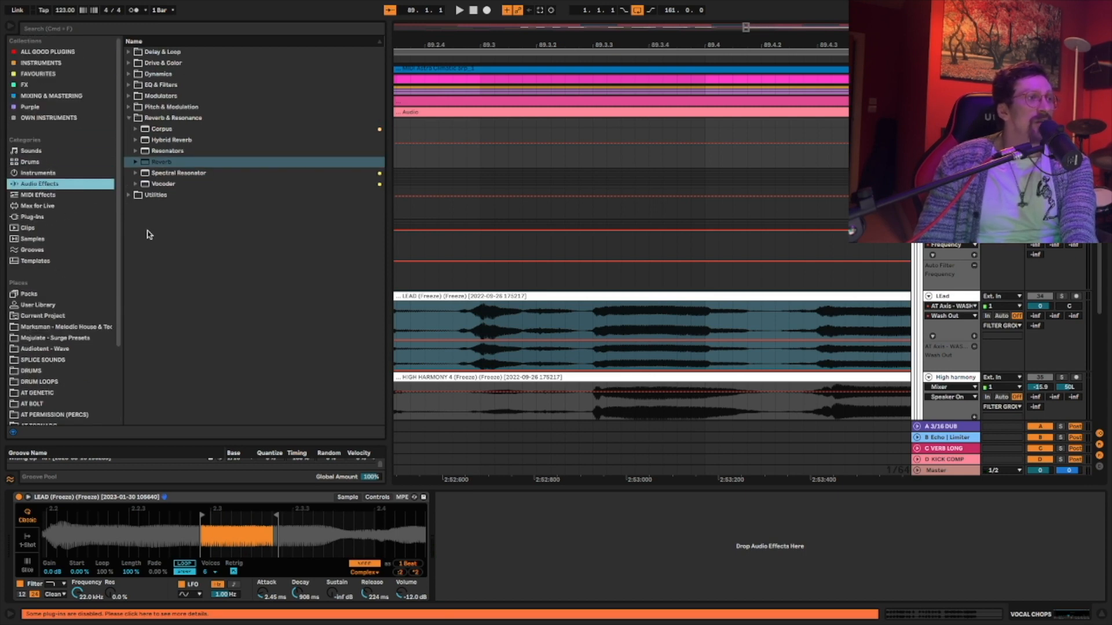
left_click(167, 31)
type("tune")
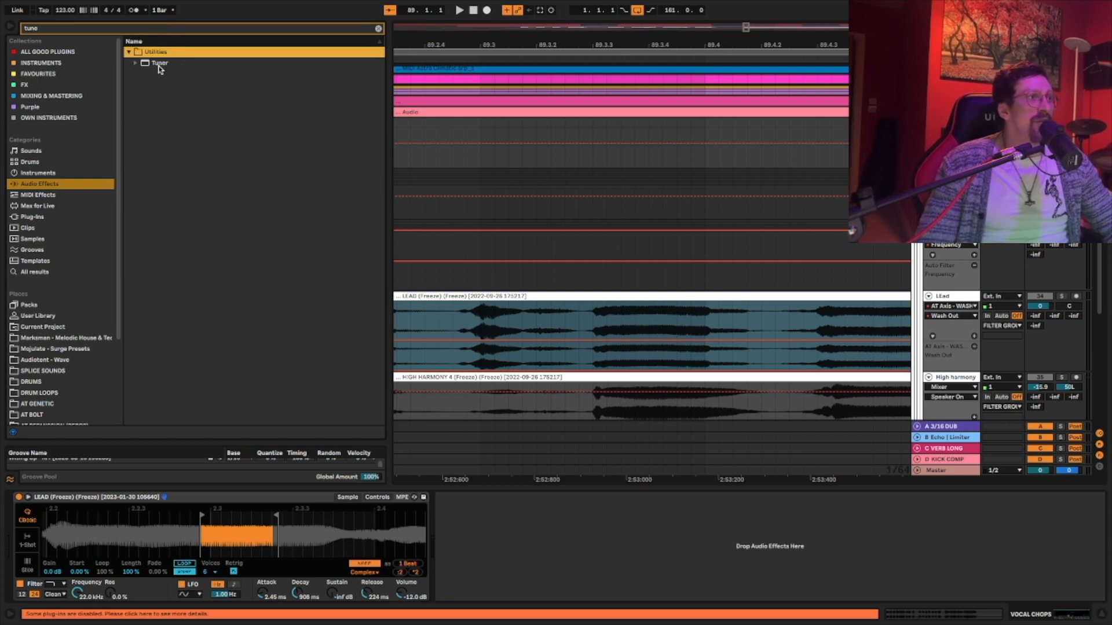
double_click(160, 65)
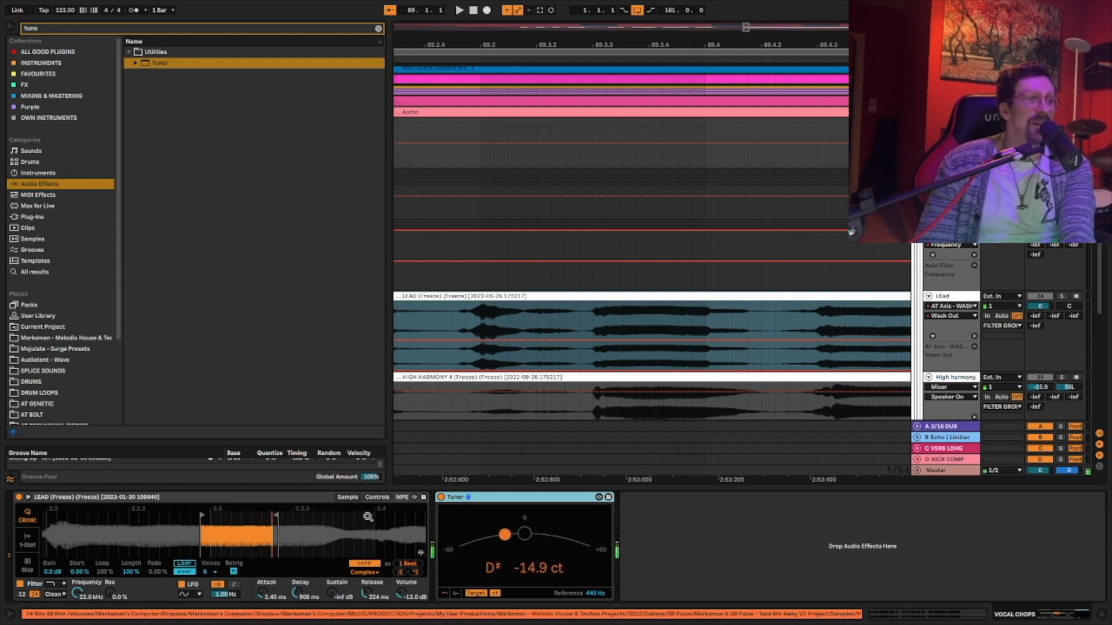
Transpose the Simpler sample by +2 st and detune it by +10 ct using the Tuner as reference.
left_click(377, 497)
left_click_drag(367, 565, 366, 565)
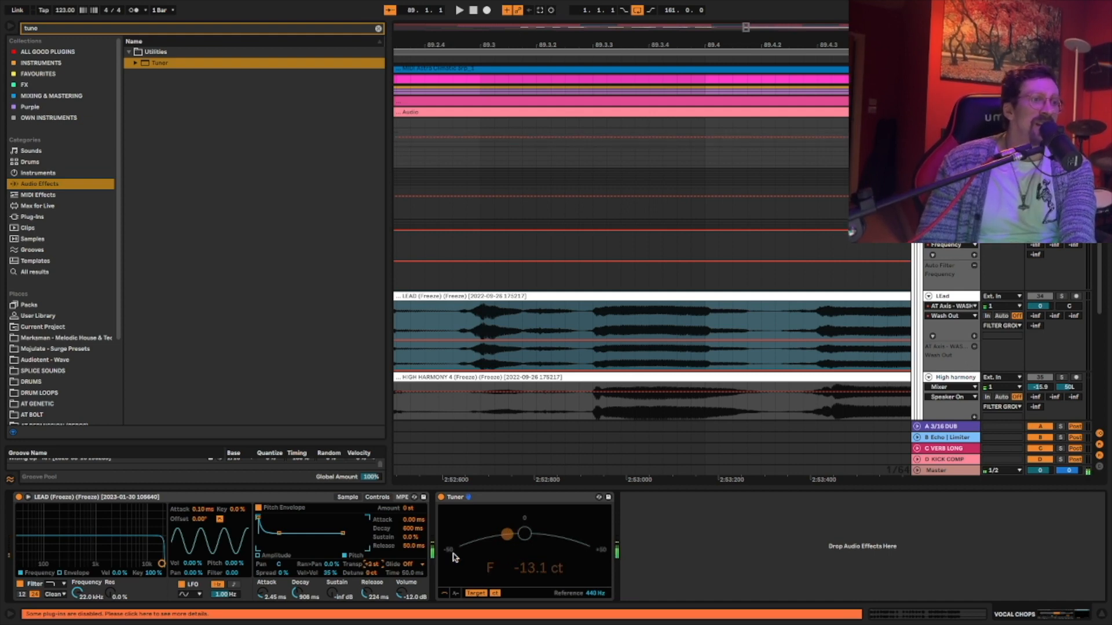
left_click_drag(374, 572, 374, 566)
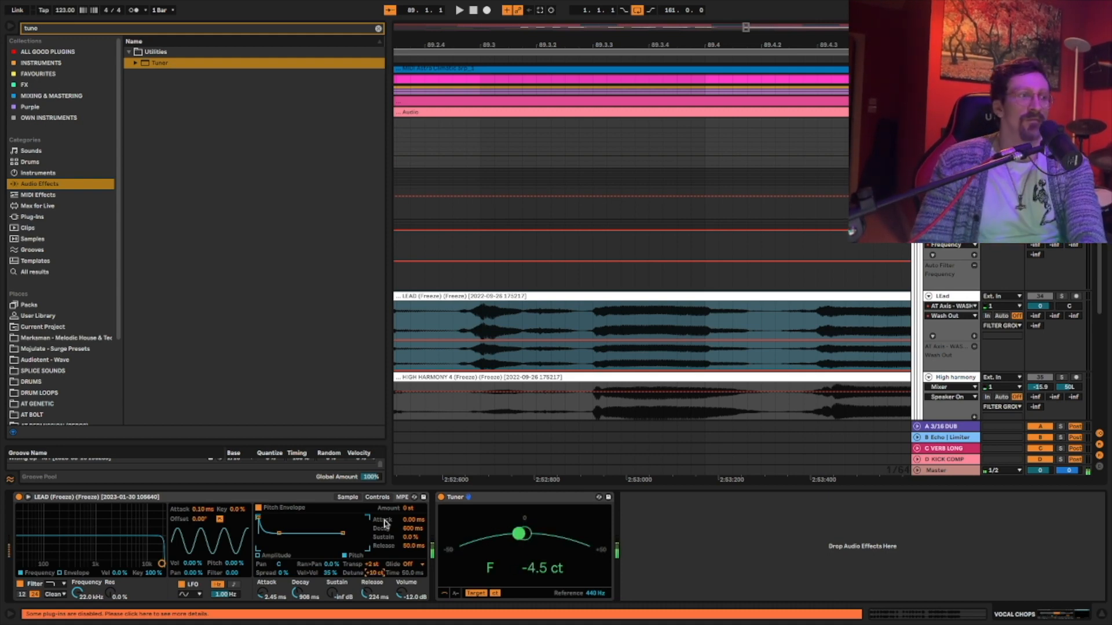
left_click(355, 499)
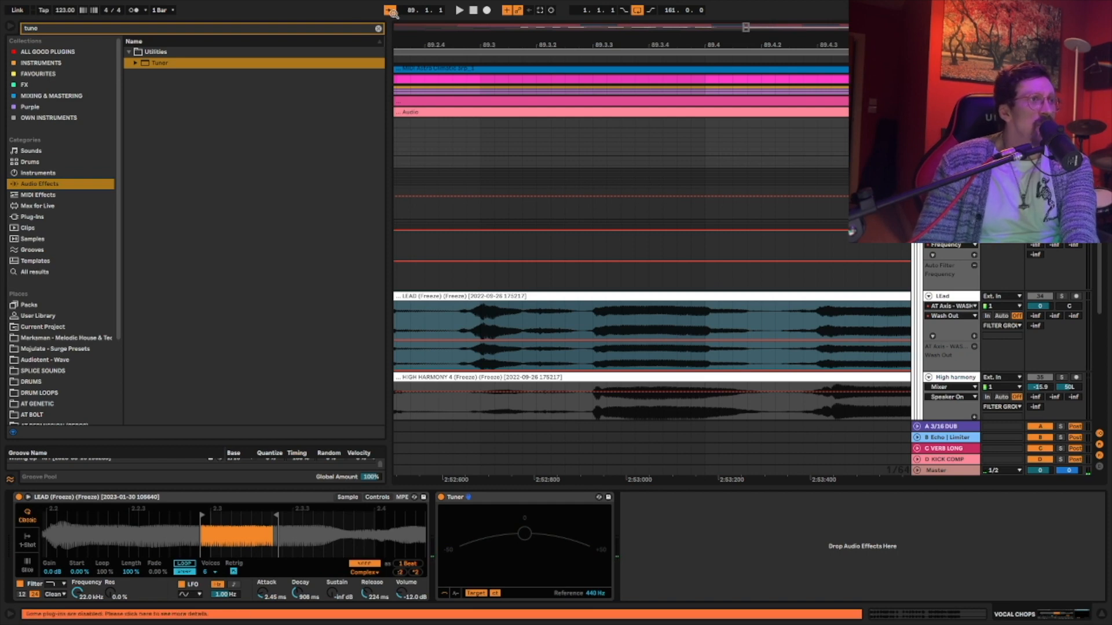
Add the Echo effect after the Tuner on the VOCAL CHOPS track.
left_click(379, 29)
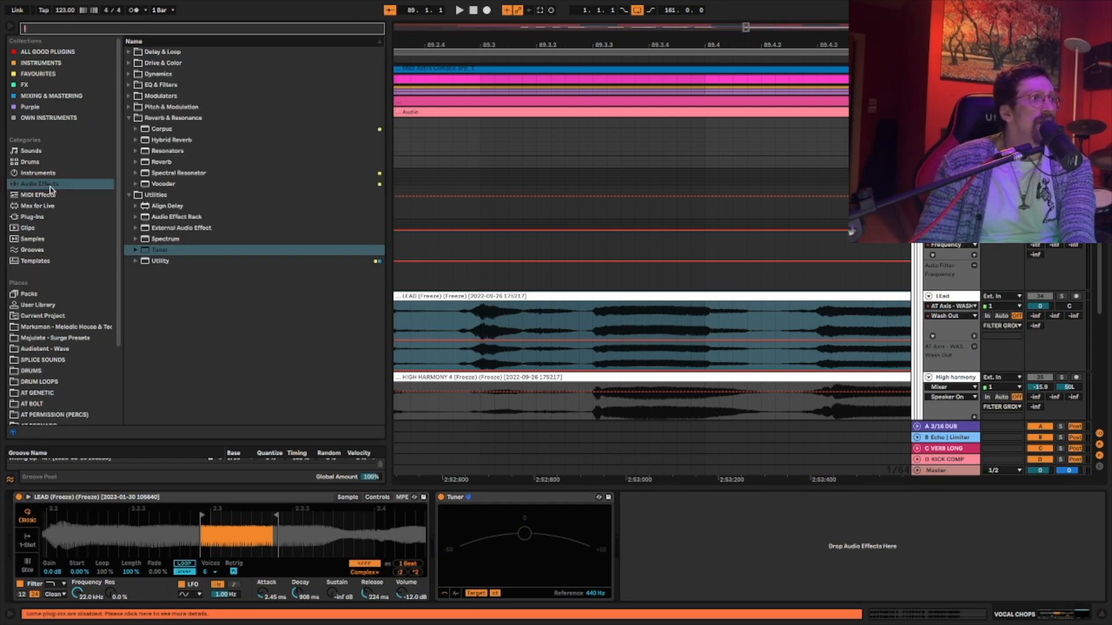
left_click(135, 52)
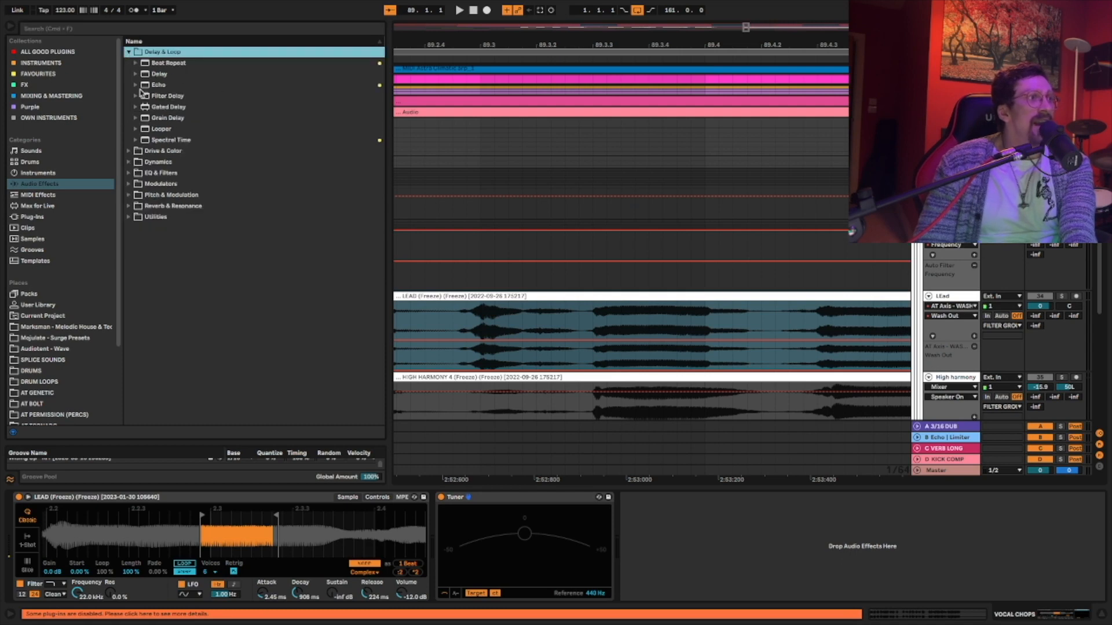
left_click(159, 85)
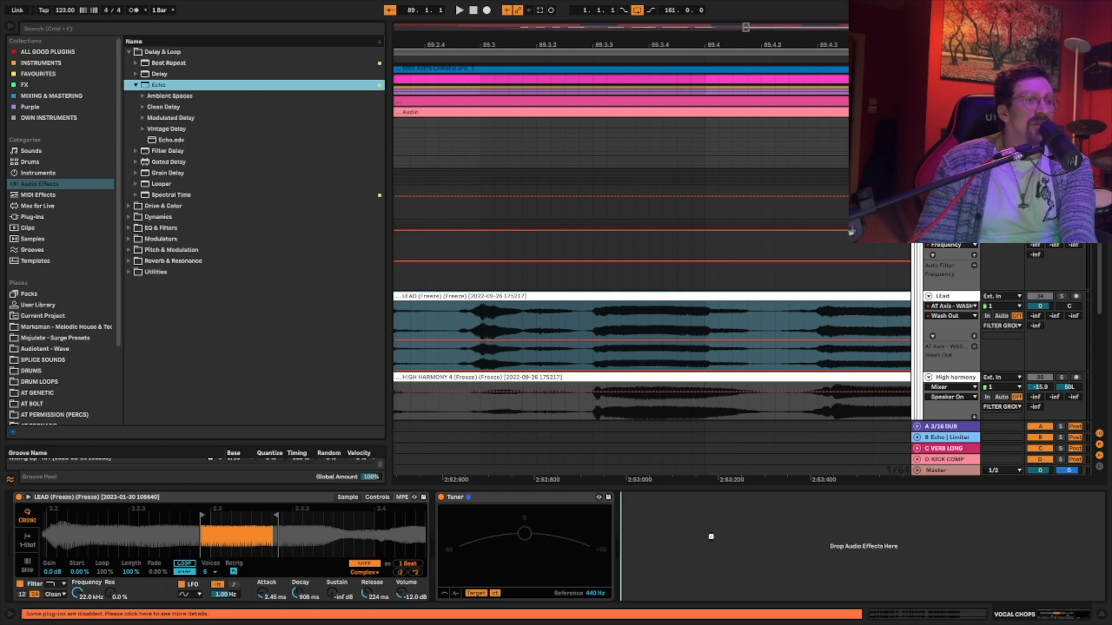
left_click_drag(708, 539, 709, 540)
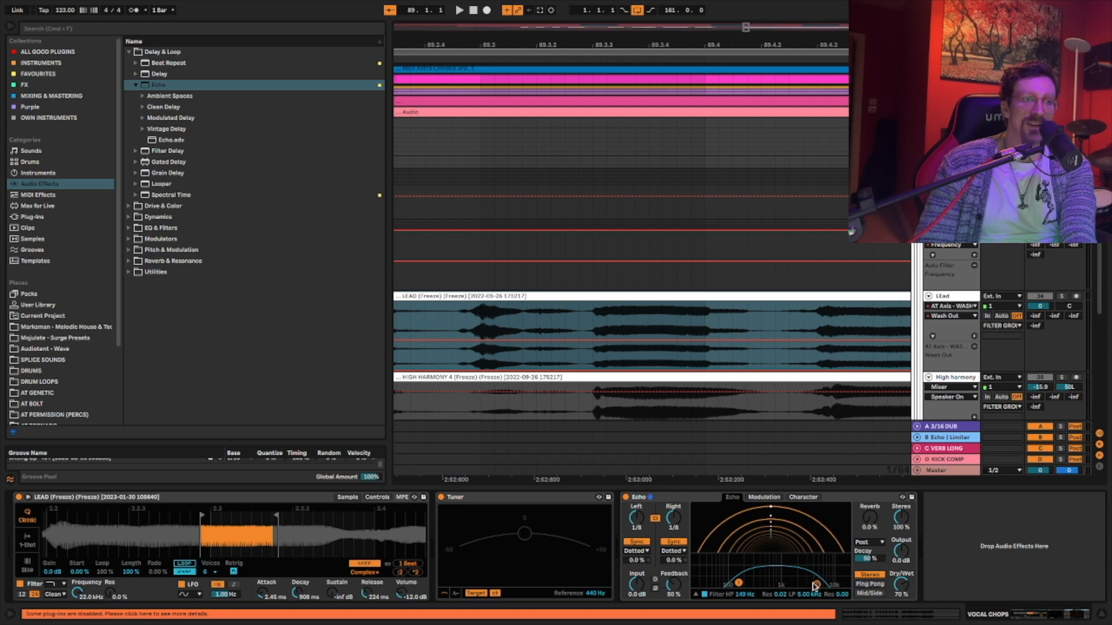
Set Echo to Ping Pong with its low-pass filter at about 9.2 kHz, Dry/Wet at 28 % and Reverb at 28 %.
left_click(871, 585)
left_click_drag(903, 582, 903, 600)
left_click_drag(870, 518, 870, 508)
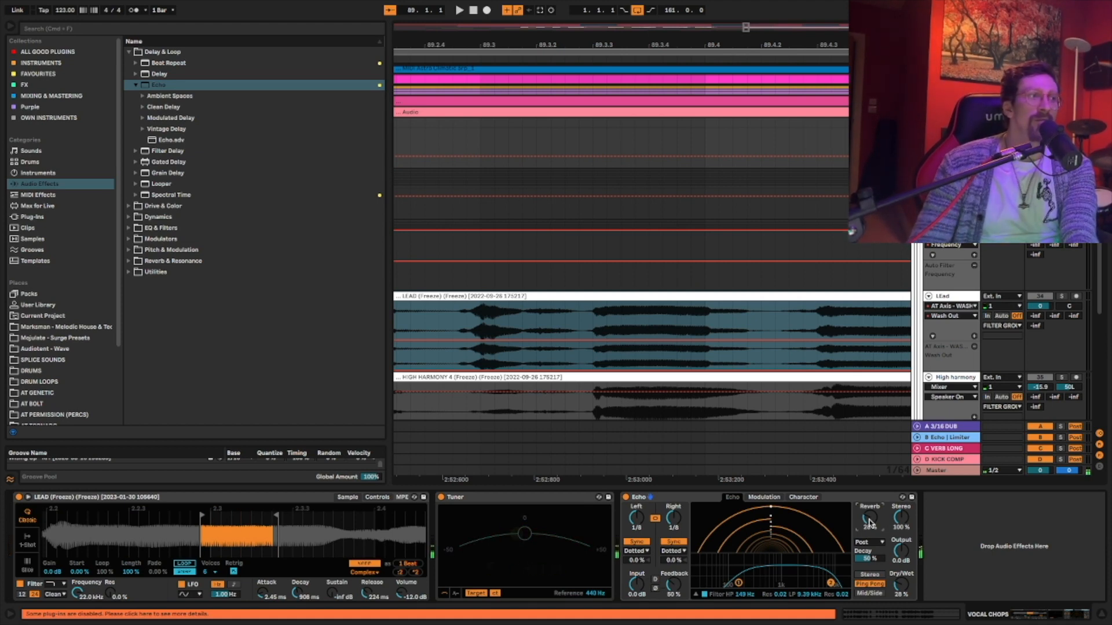
Add the Reverb effect after Echo on the VOCAL CHOPS track.
left_click(131, 261)
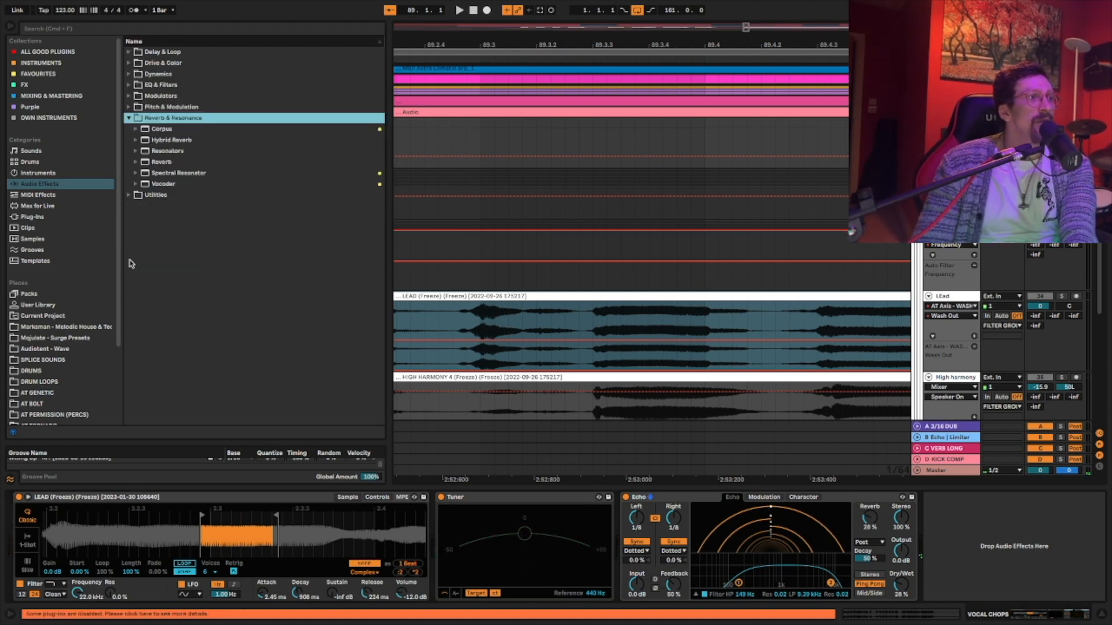
left_click_drag(165, 162, 986, 587)
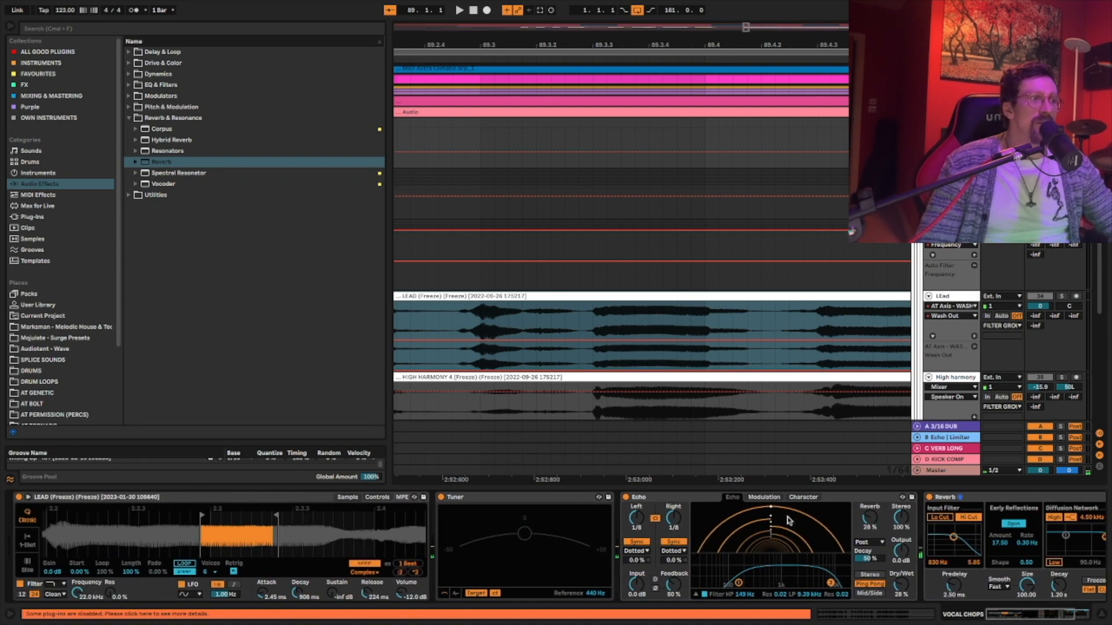
Insert EQ Eight between the Tuner and Echo on the VOCAL CHOPS track.
left_click(51, 74)
left_click(41, 204)
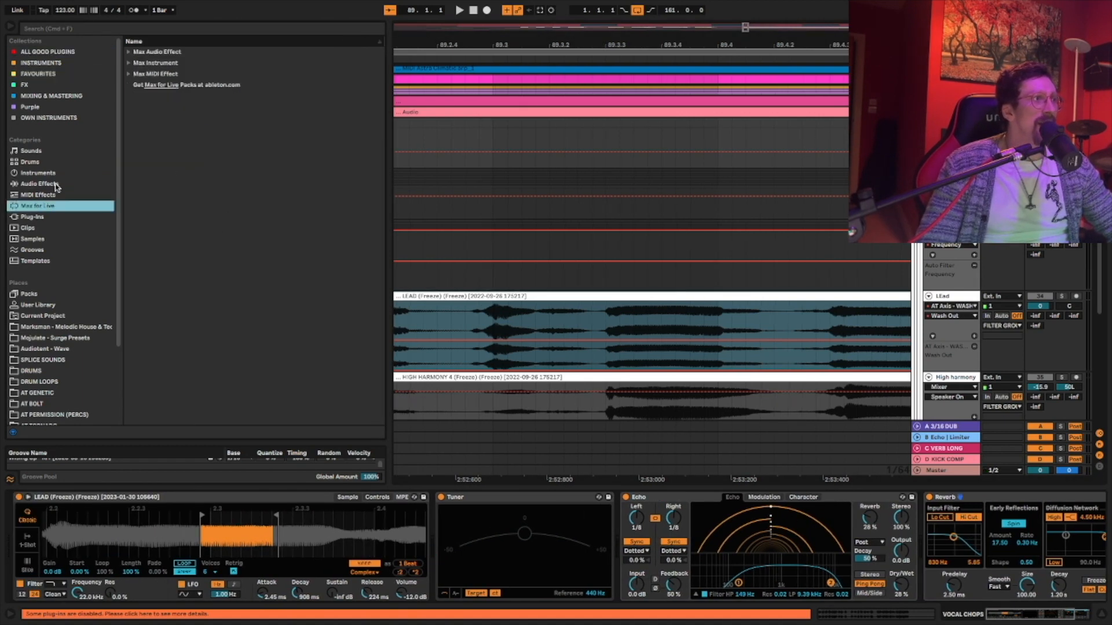
left_click(56, 184)
left_click(130, 85)
left_click_drag(167, 115, 666, 556)
Change EQ Eight's first band to a steep low cut and set its frequency to 122 Hz.
left_click(660, 587)
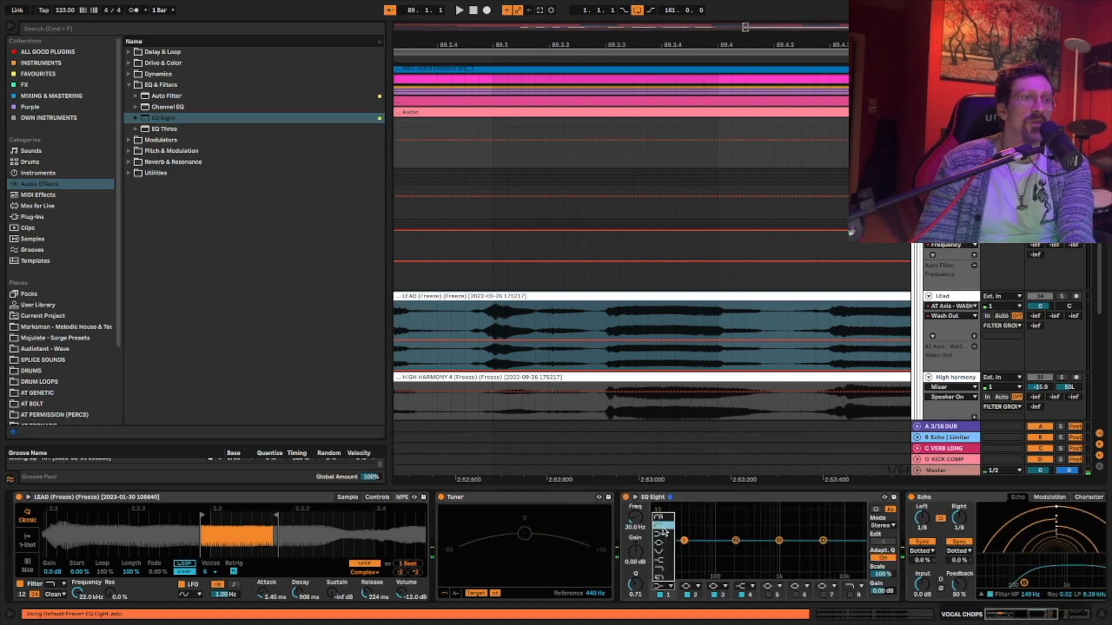
left_click(659, 517)
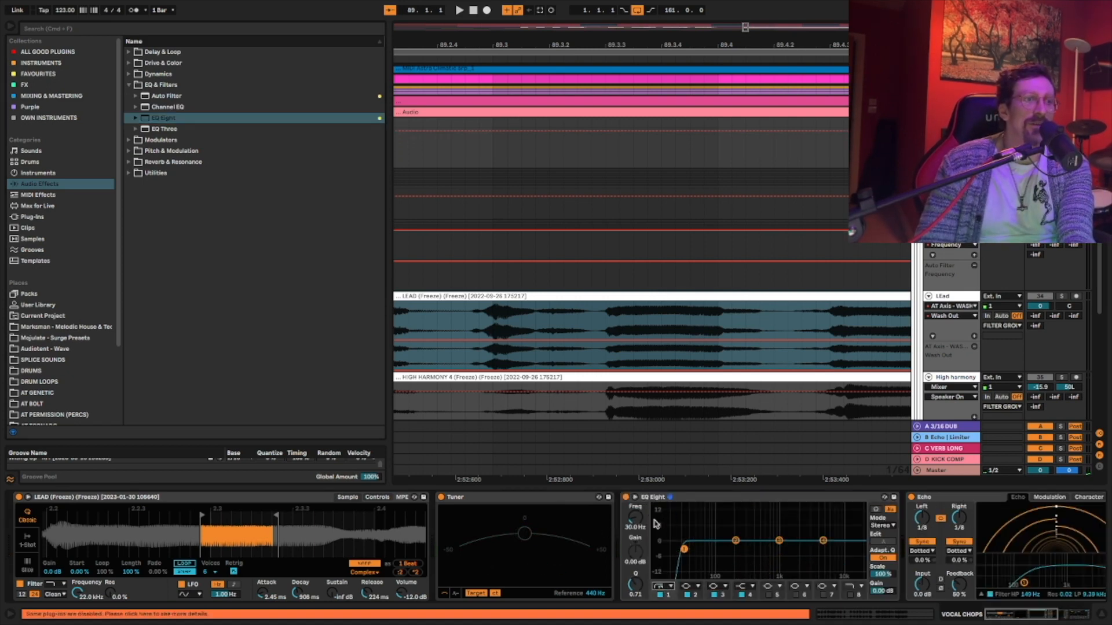
left_click_drag(635, 519, 635, 504)
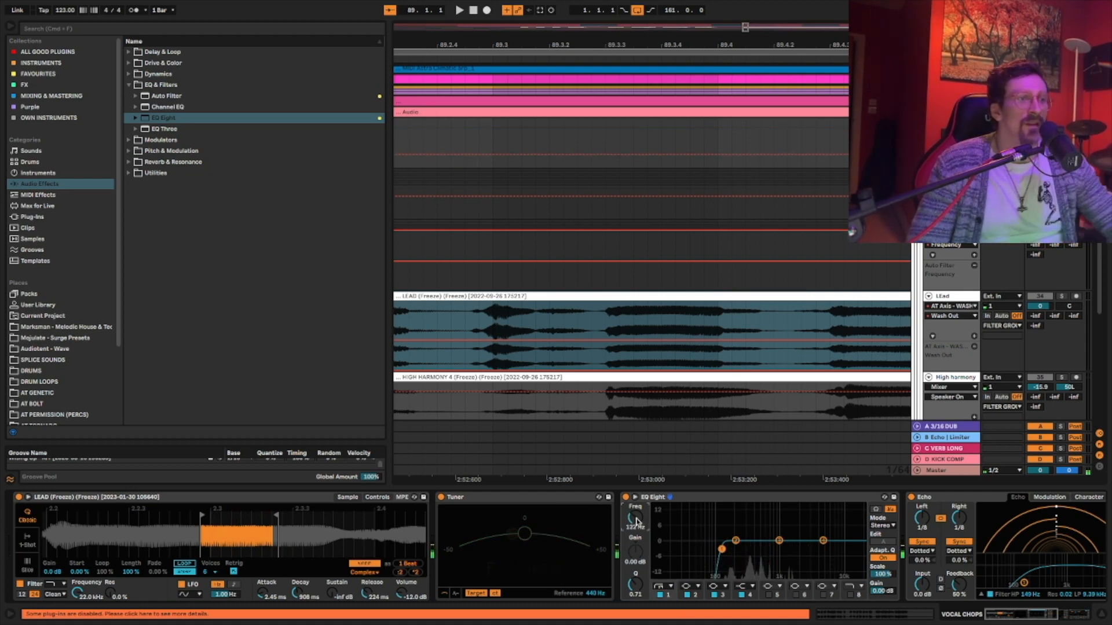
Duplicate the VOCAL CHOPS track with its Simpler and effects chain.
left_click_drag(678, 43, 576, 6)
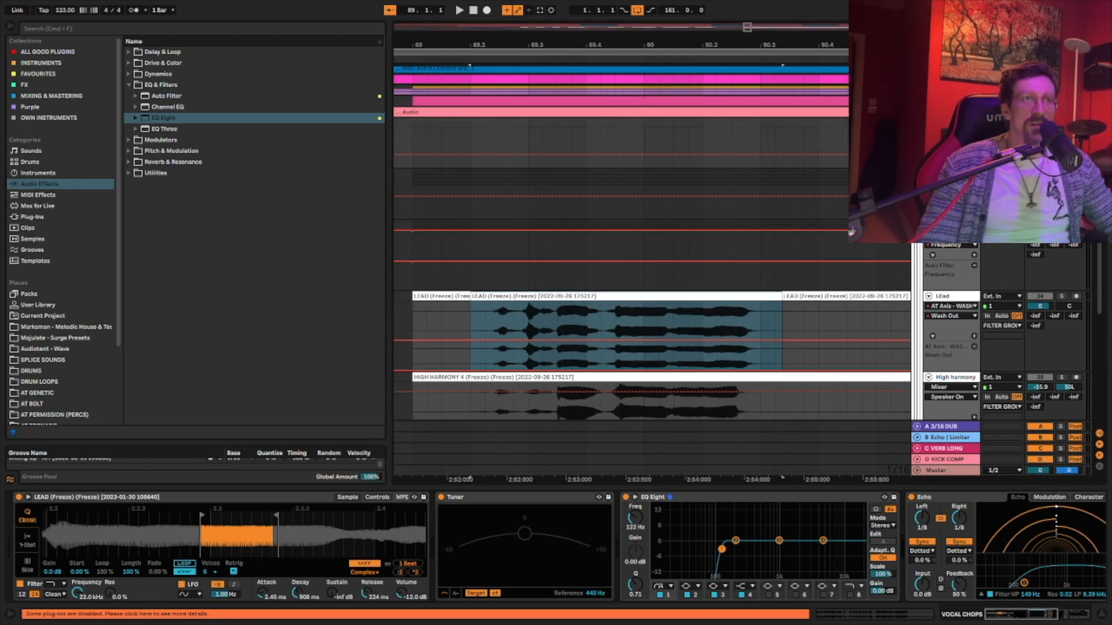
key("super+d")
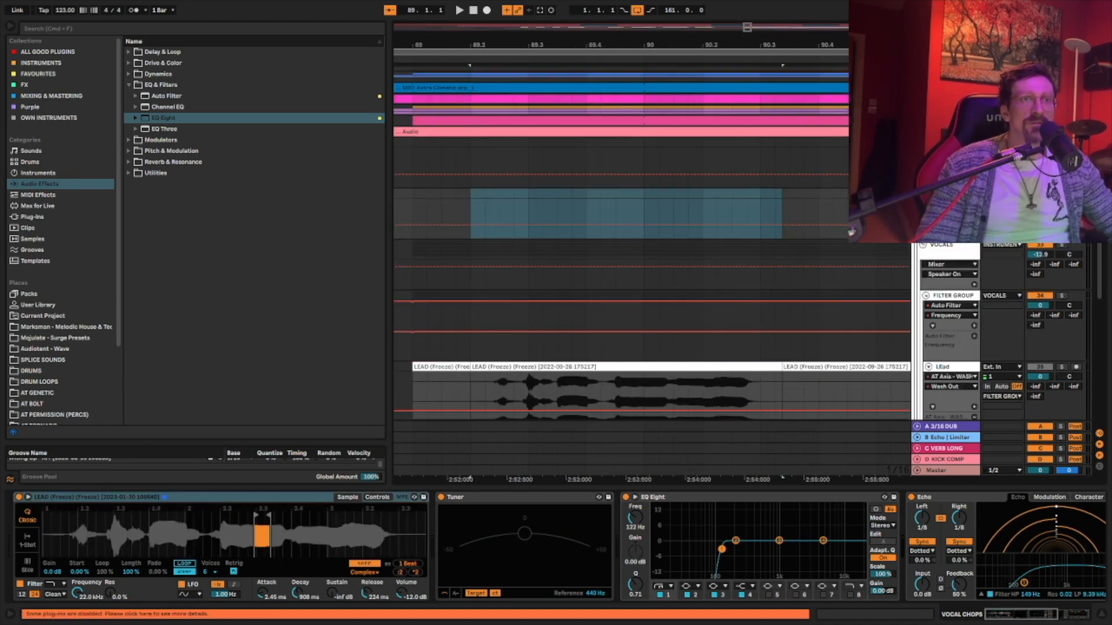
Audition the soloed Lead vocal from bar 97 and split its clip at 96.4.1 and just before bar 101 to isolate the phrase.
scroll(812, 235, "down", 3)
left_click_drag(796, 43, 395, 6)
left_click(600, 328)
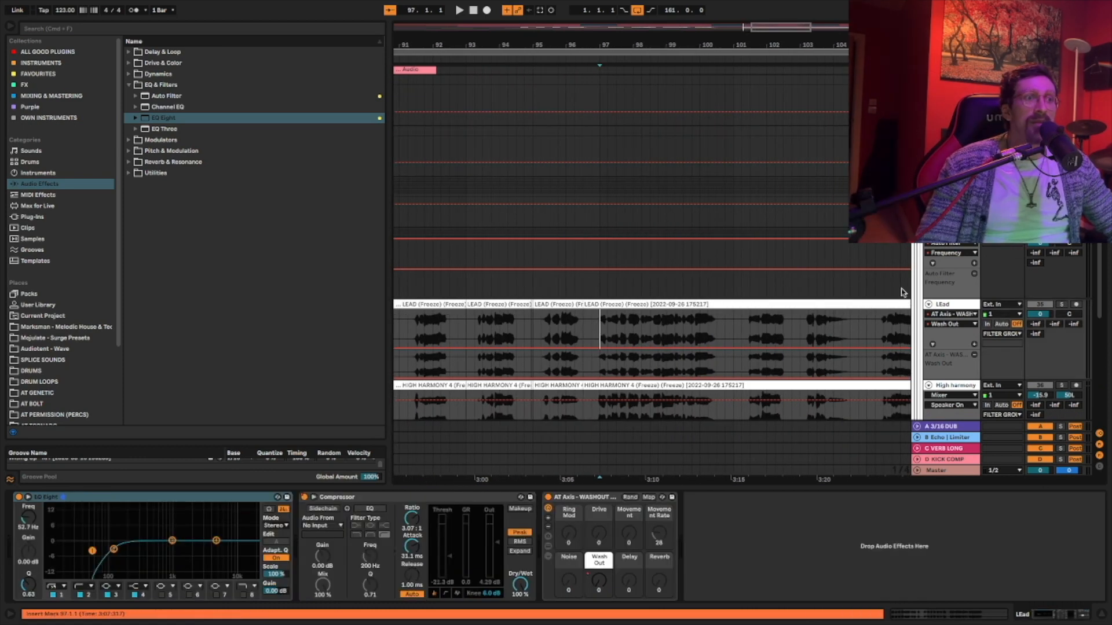
key("space")
left_click_drag(710, 43, 717, 91)
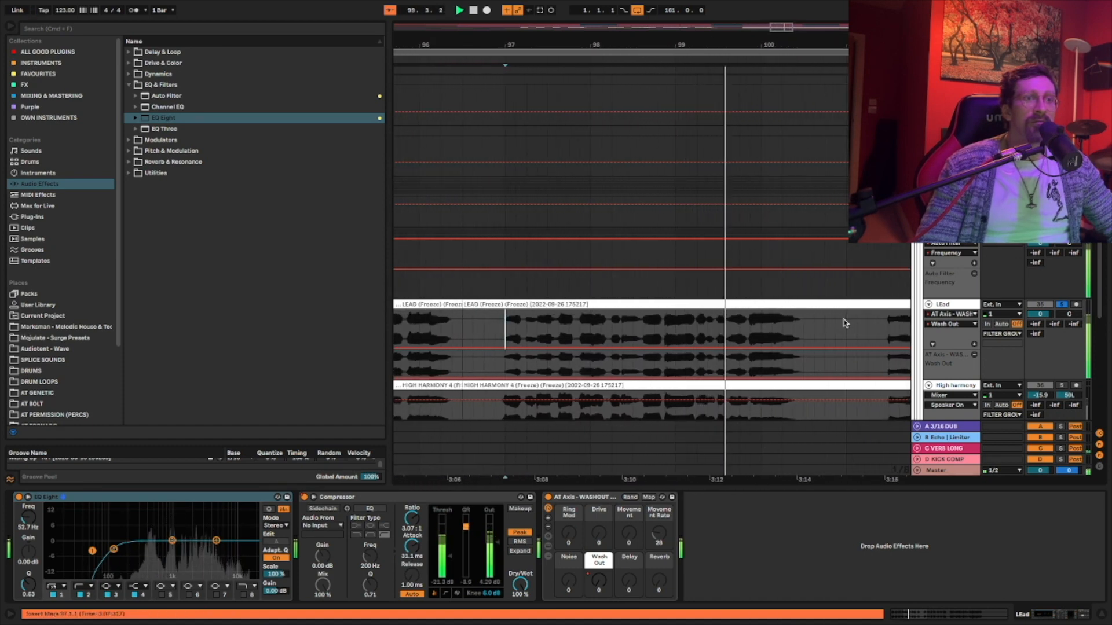
left_click(483, 324)
key("super+e")
key("space")
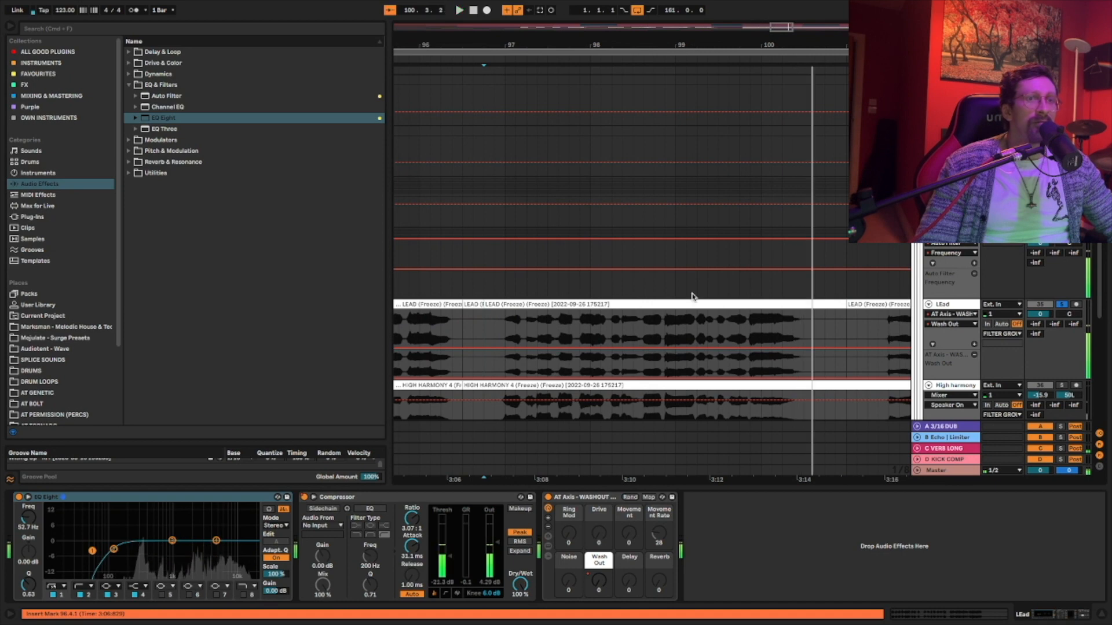
Replace the sample in the duplicated track's Simpler with the Lead phrase starting at 96.4.1.
left_click(949, 131)
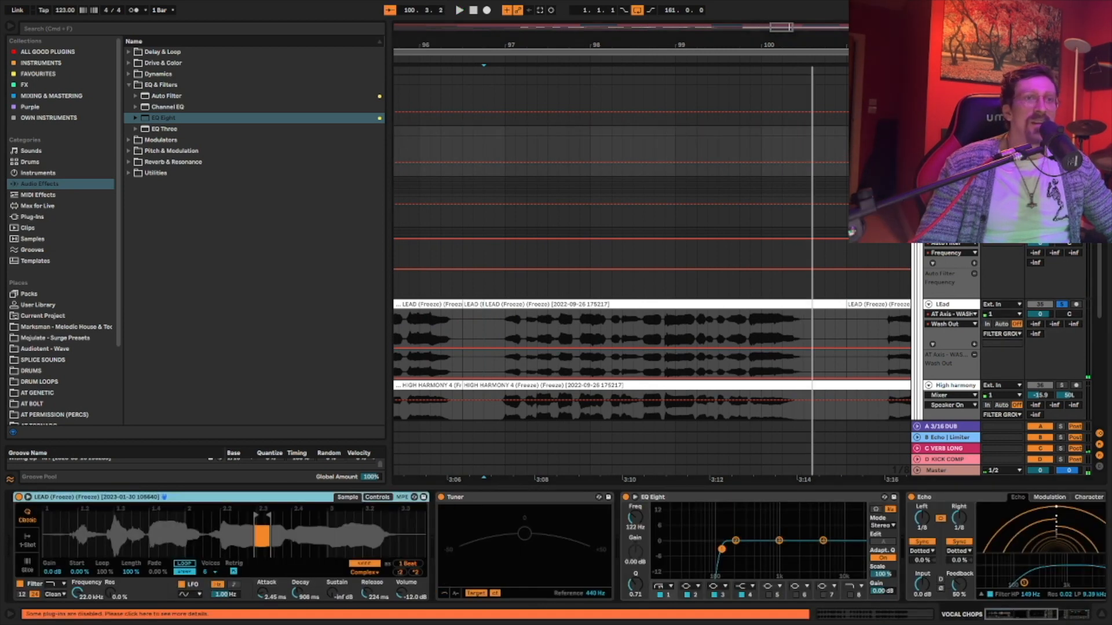
left_click(634, 303)
left_click_drag(634, 303, 165, 543)
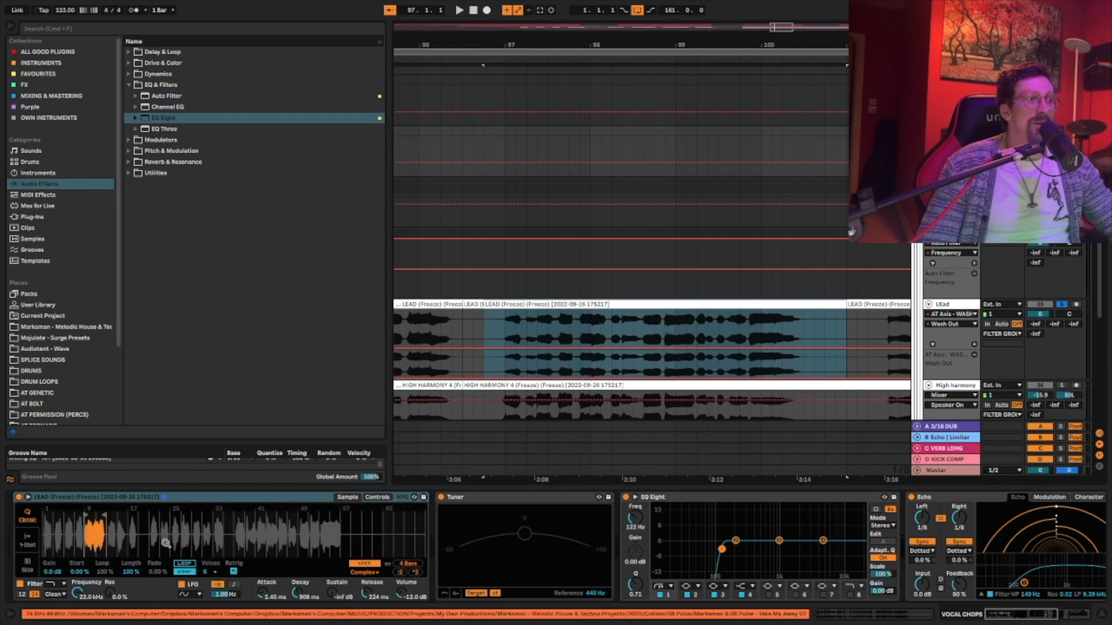
Switch Simpler to Slice mode with Trigger selected and crop the sample to the vocal phrase.
left_click(28, 568)
left_click(81, 564)
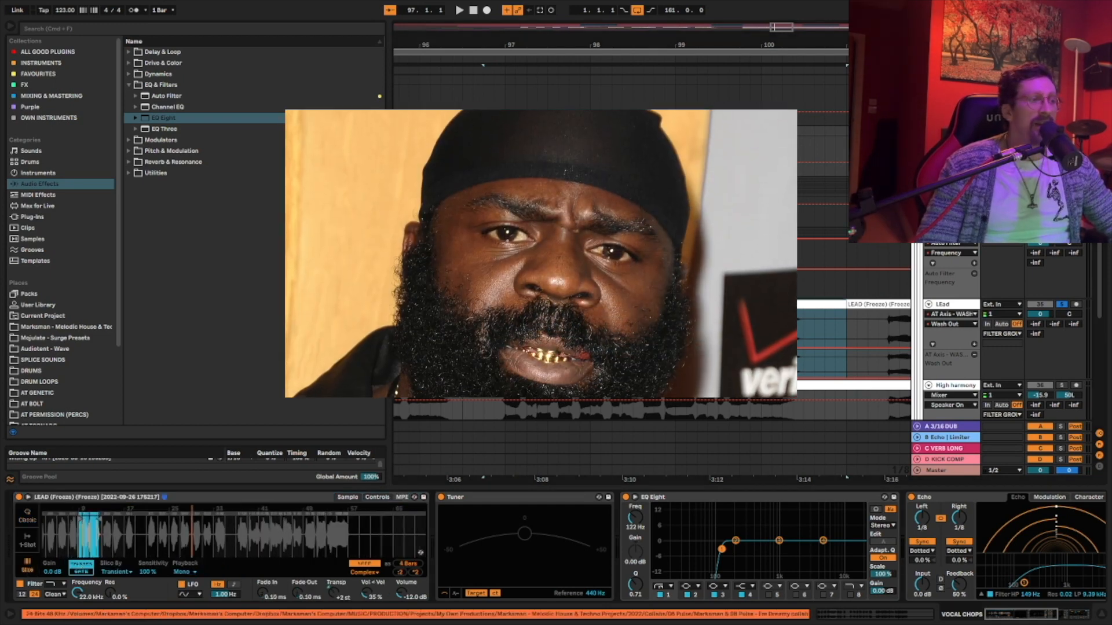
left_click_drag(92, 545, 371, 530)
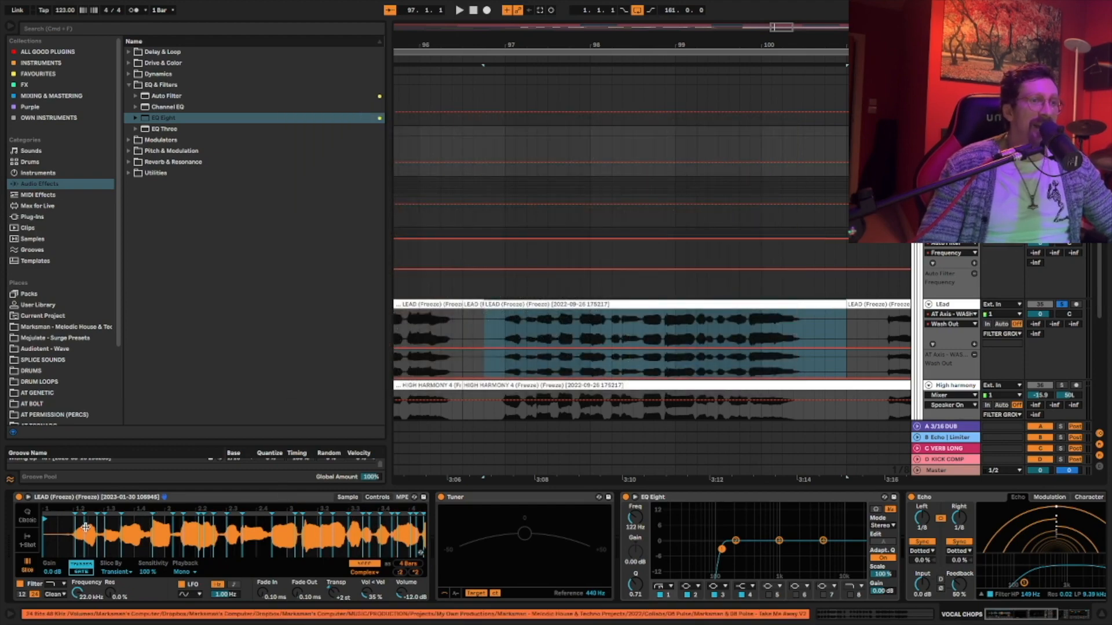
left_click_drag(298, 545, 299, 559)
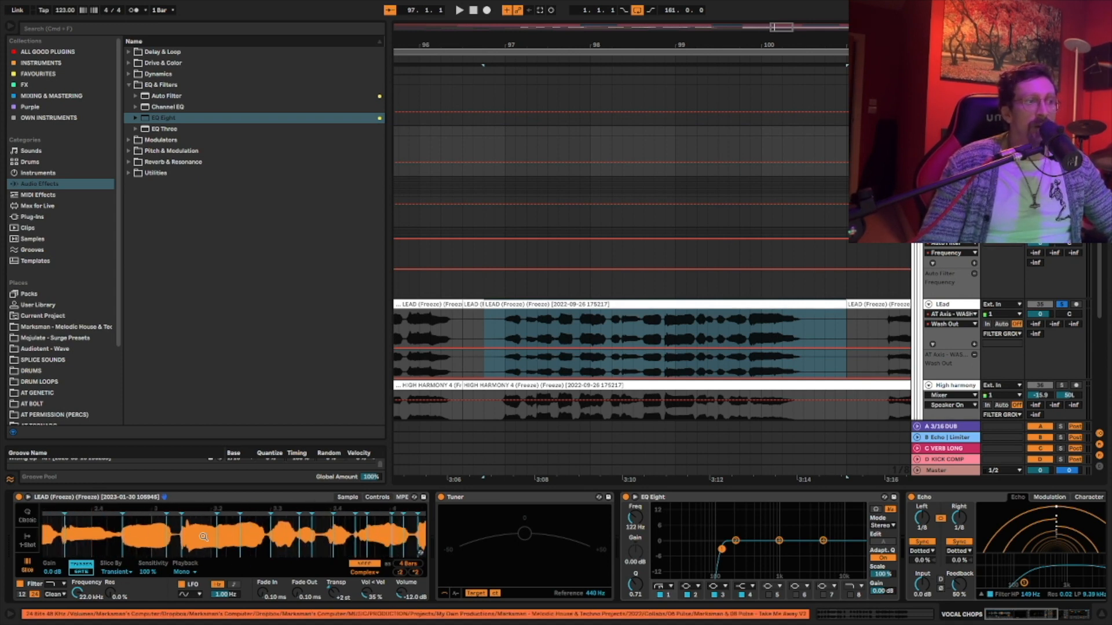
Reset Simpler's transposition to 0 st and set its slice fades to about 10.6 ms in and 13.8 ms out.
left_click_drag(232, 506, 244, 525)
left_click_drag(151, 572, 152, 576)
left_click_drag(232, 529, 218, 486)
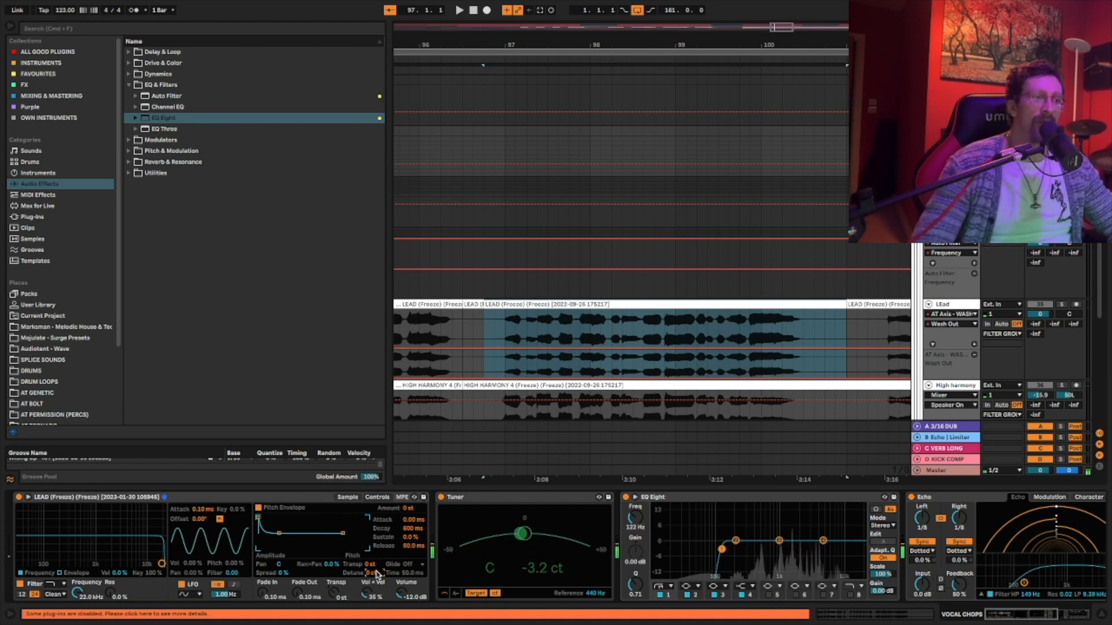
left_click(347, 497)
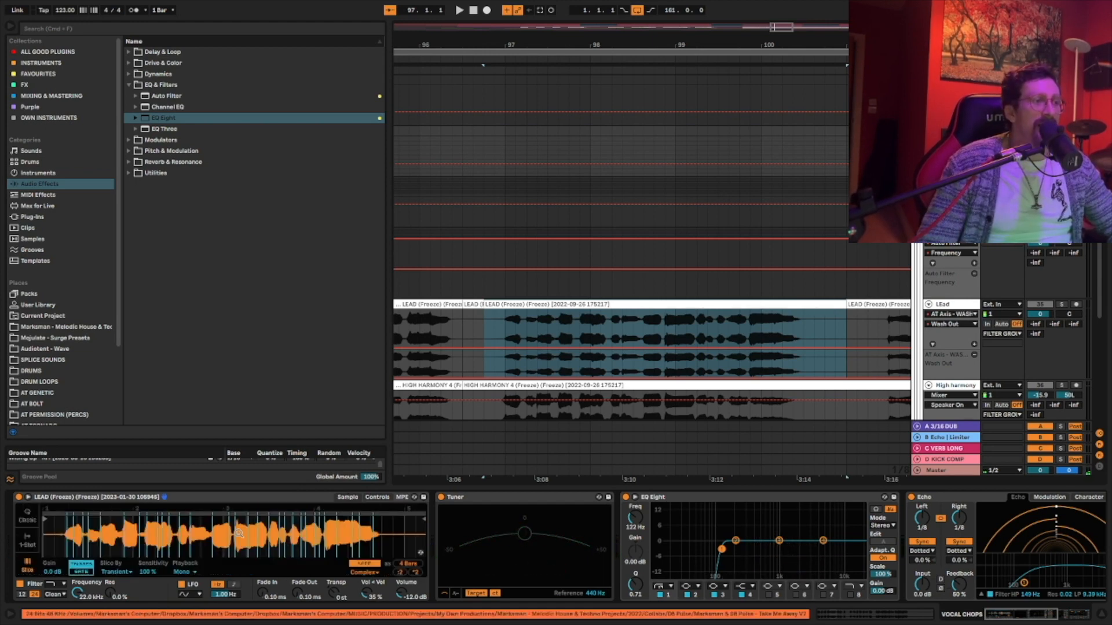
left_click_drag(227, 533, 259, 595)
left_click_drag(193, 551, 191, 517)
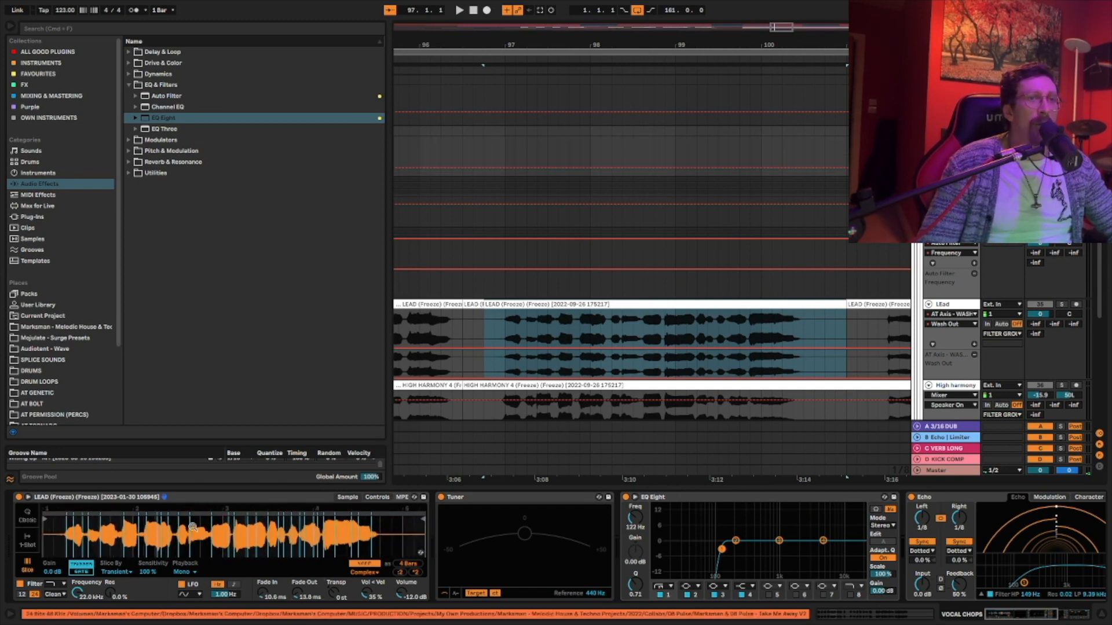
Create an 8-bar MIDI clip from bar 121 on the sliced VOCAL CHOPS track and loop the arrangement over it.
scroll(232, 521, "right", 1)
scroll(454, 221, "right", 2)
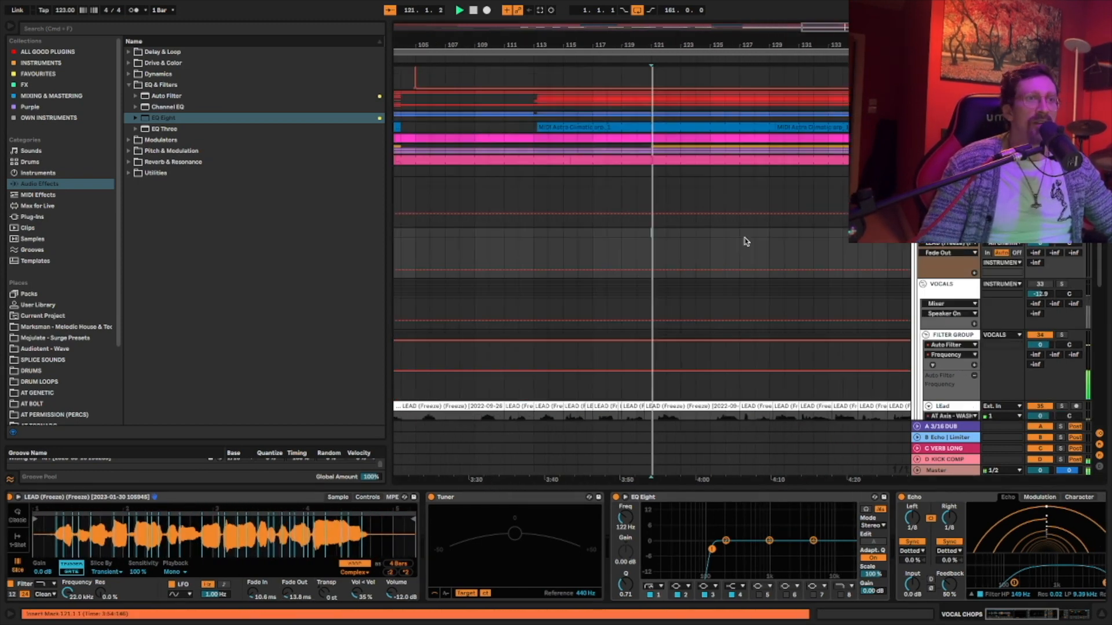
scroll(745, 241, "right", 2)
left_click_drag(572, 238, 685, 240)
key("super+l")
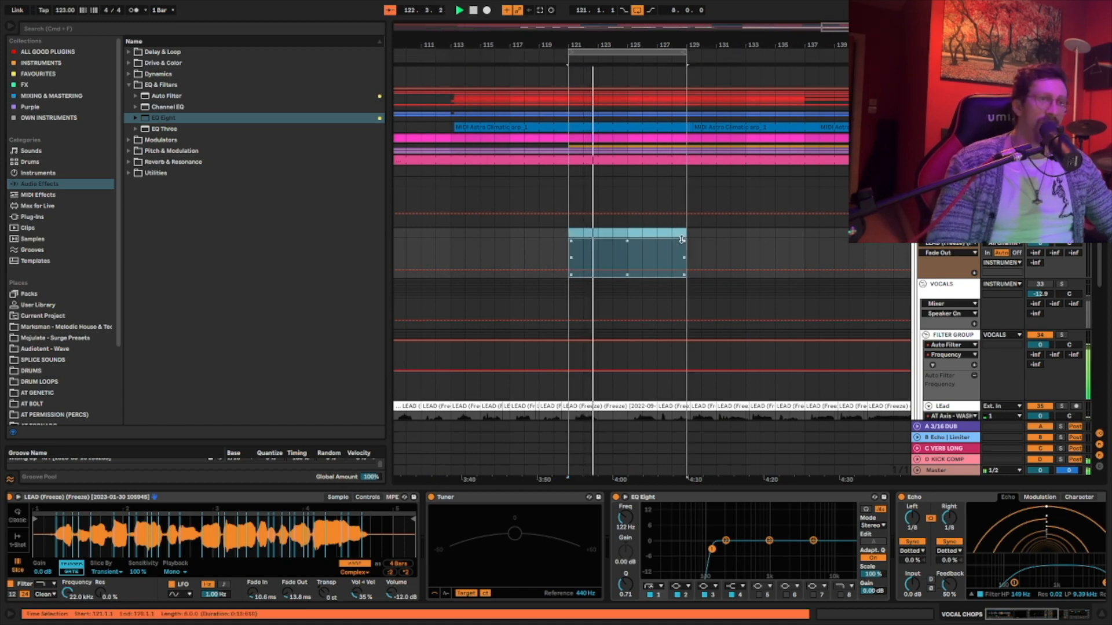
key("super+shift+m")
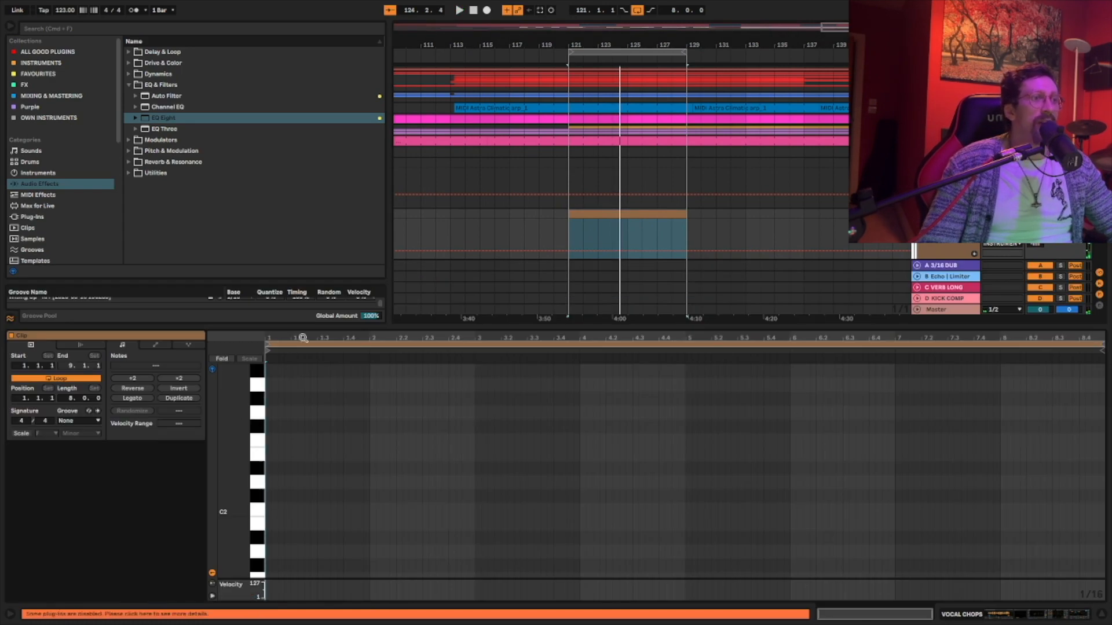
Audition slices with the clip's piano keys and adjust the slice marker just after 1.4 in Simpler's waveform.
left_click_drag(303, 338, 303, 383)
left_click(255, 512)
left_click(254, 512)
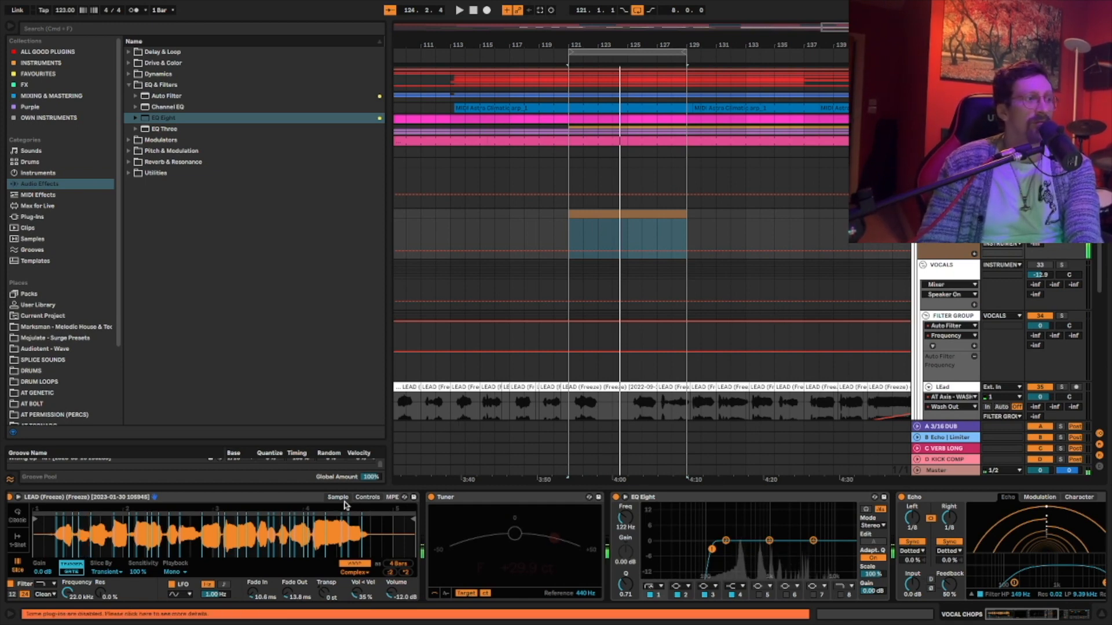
left_click_drag(183, 554, 412, 531)
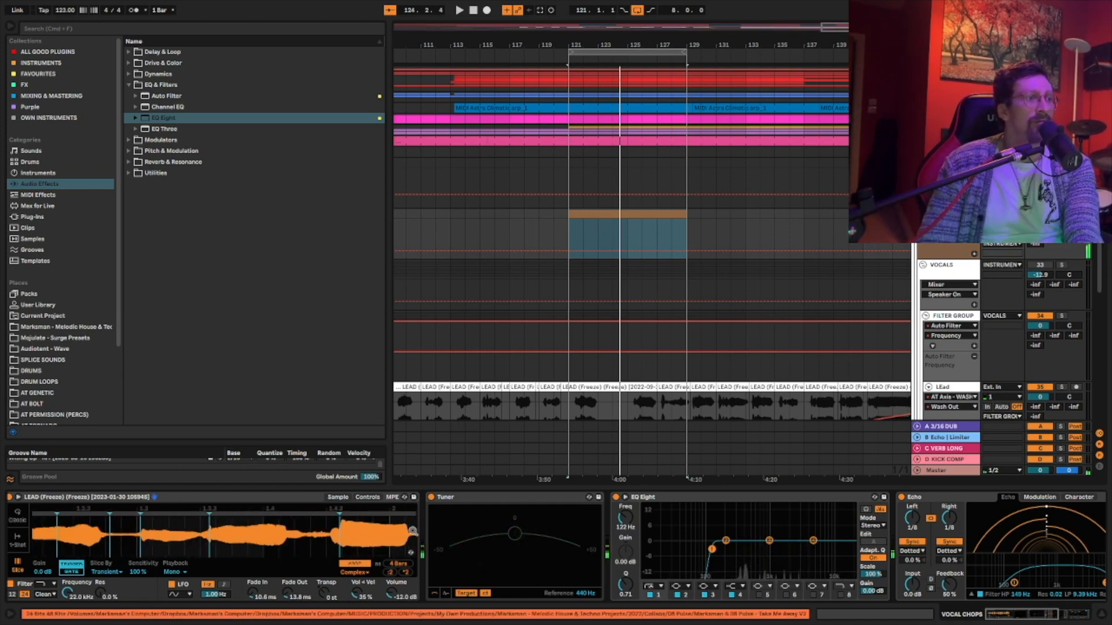
left_click_drag(287, 516, 285, 515)
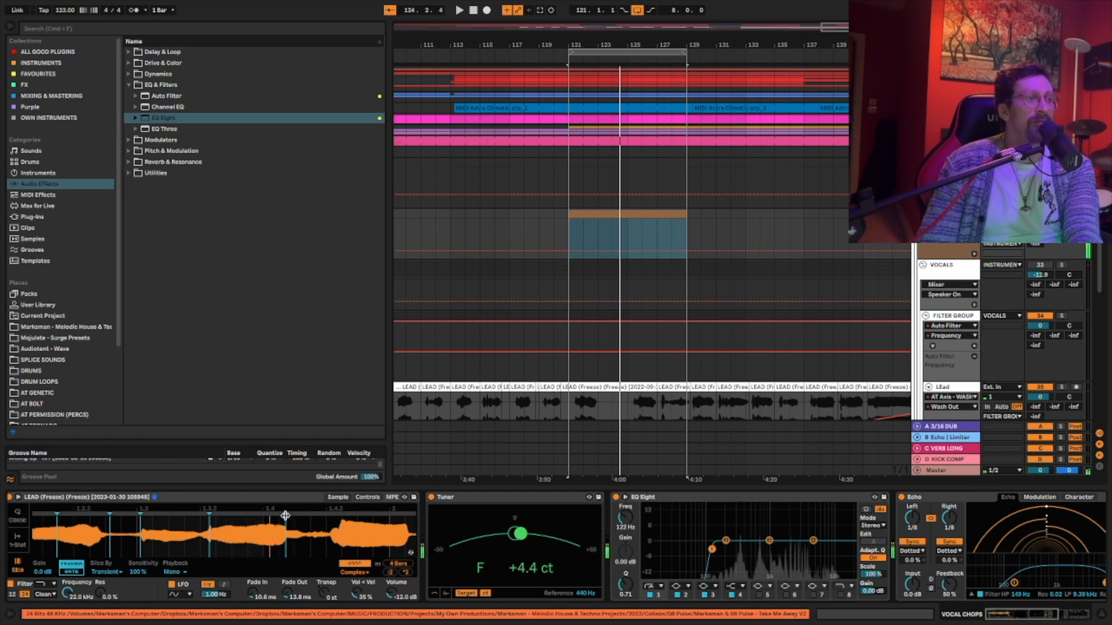
Set the new MIDI clip's loop length to 2 bars and bring the low note range into view.
double_click(577, 215)
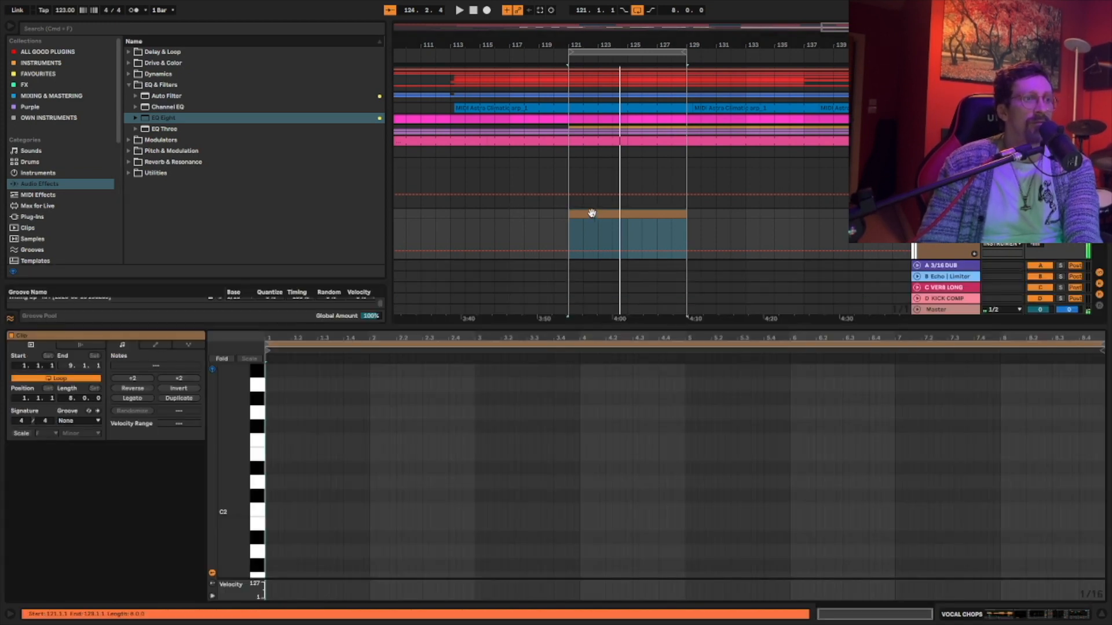
scroll(375, 498, "down", 3)
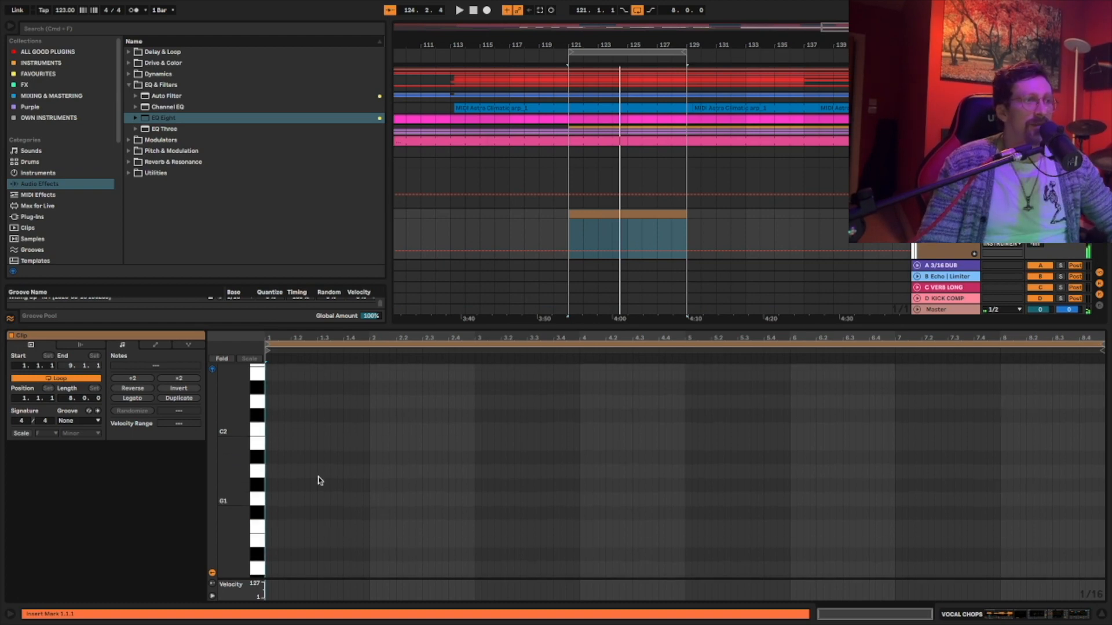
left_click_drag(72, 401, 71, 422)
left_click_drag(319, 337, 356, 529)
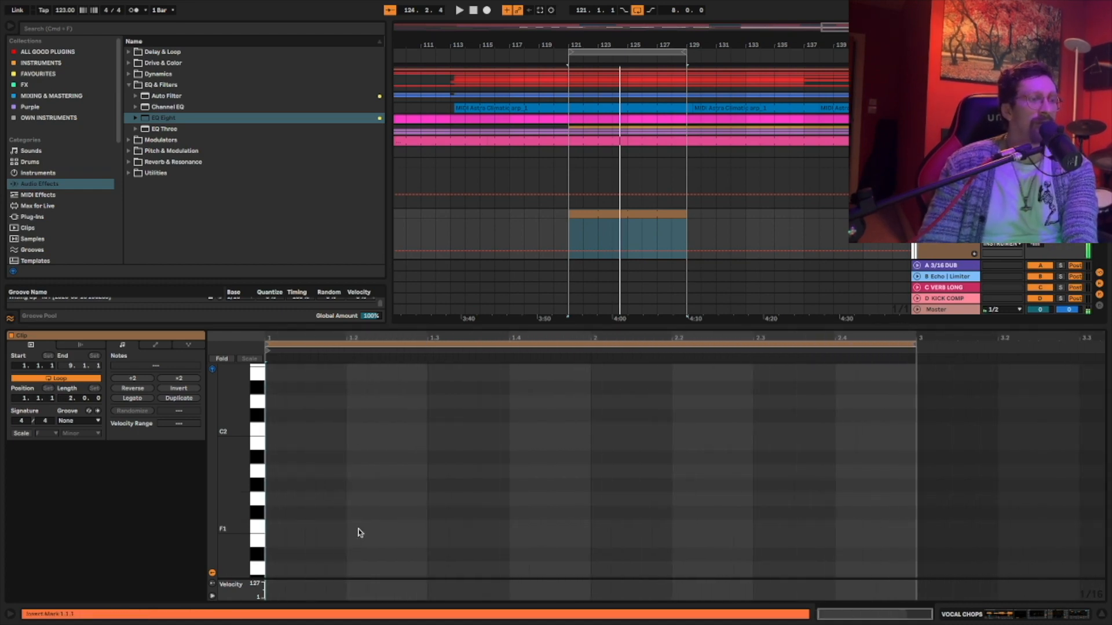
Add an F1 note at 1.1.3 and a C#2 note at 1.2.3, and audition them.
double_click(316, 527)
key("space")
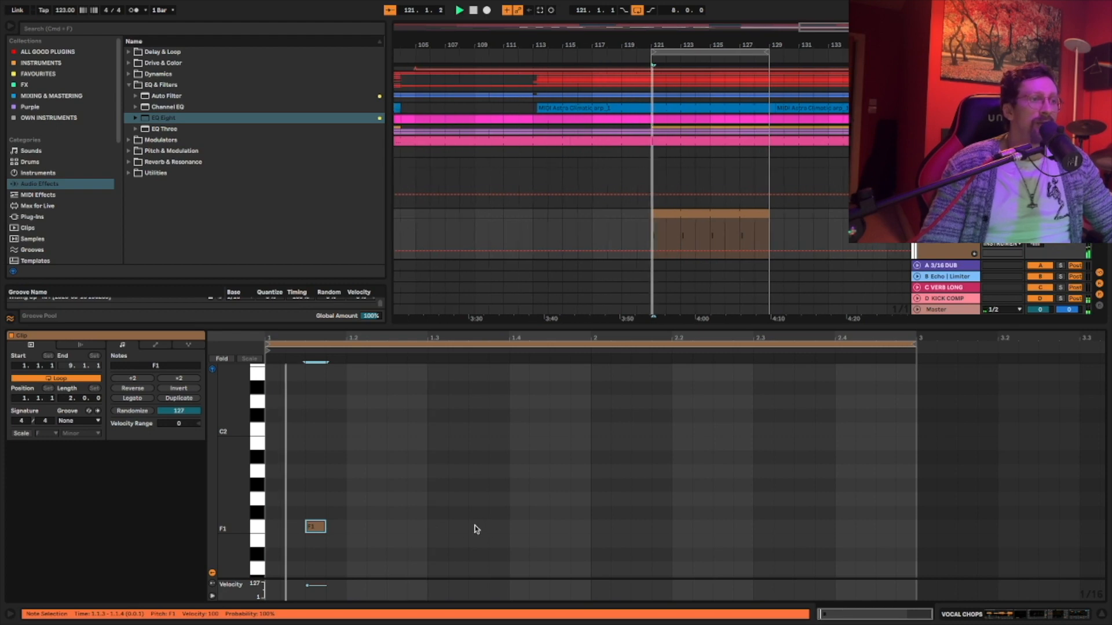
double_click(397, 471)
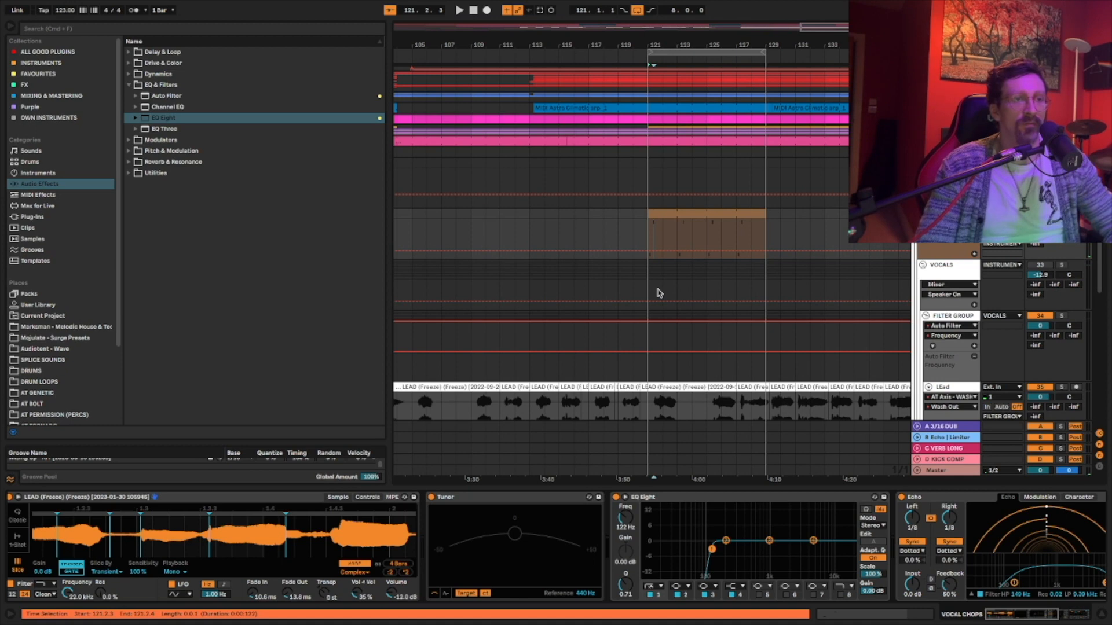
key("space")
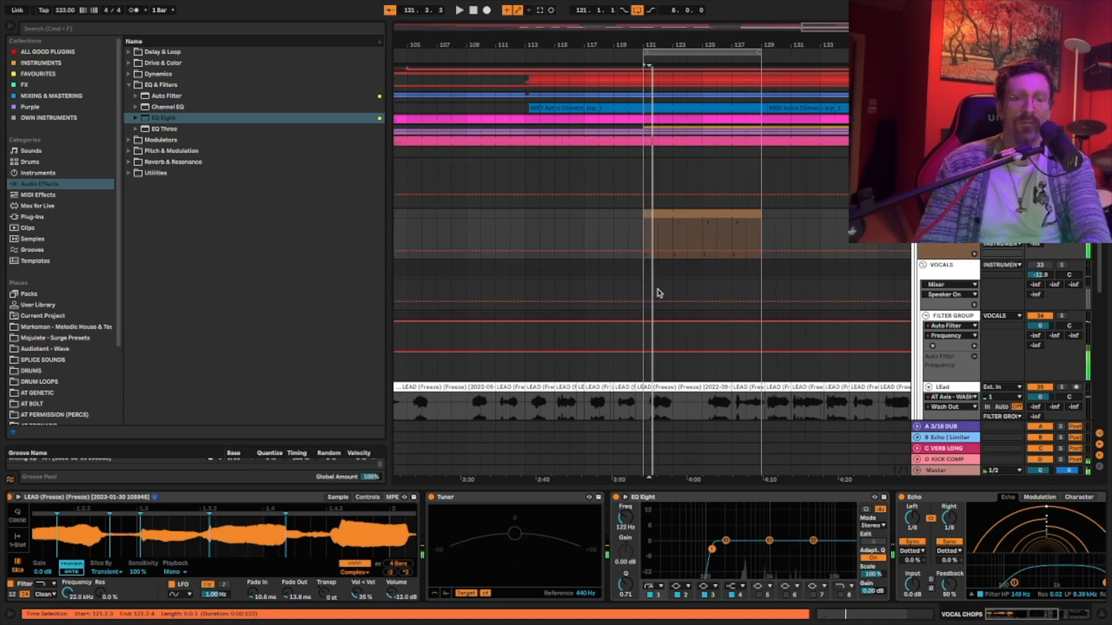
Adjust the marker of the slice played by C#2 in Simpler and add an F1 note at 1.3.3 to the clip.
mouse_move(160, 545)
left_mouse_down()
mouse_move(160, 526)
mouse_move(160, 539)
left_mouse_up()
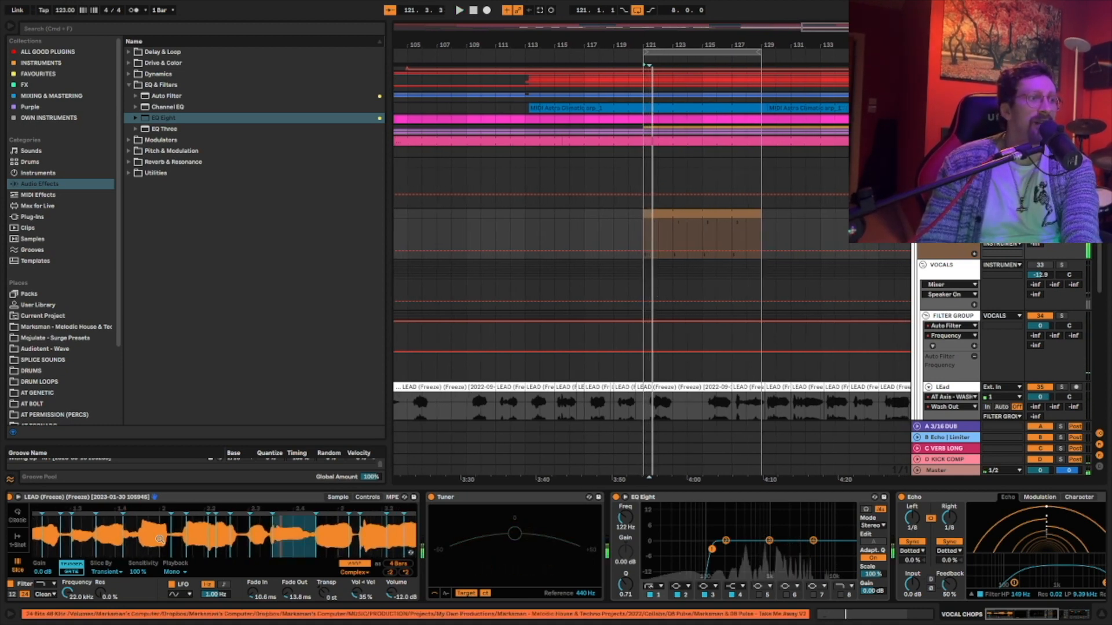
left_click_drag(307, 513, 294, 519)
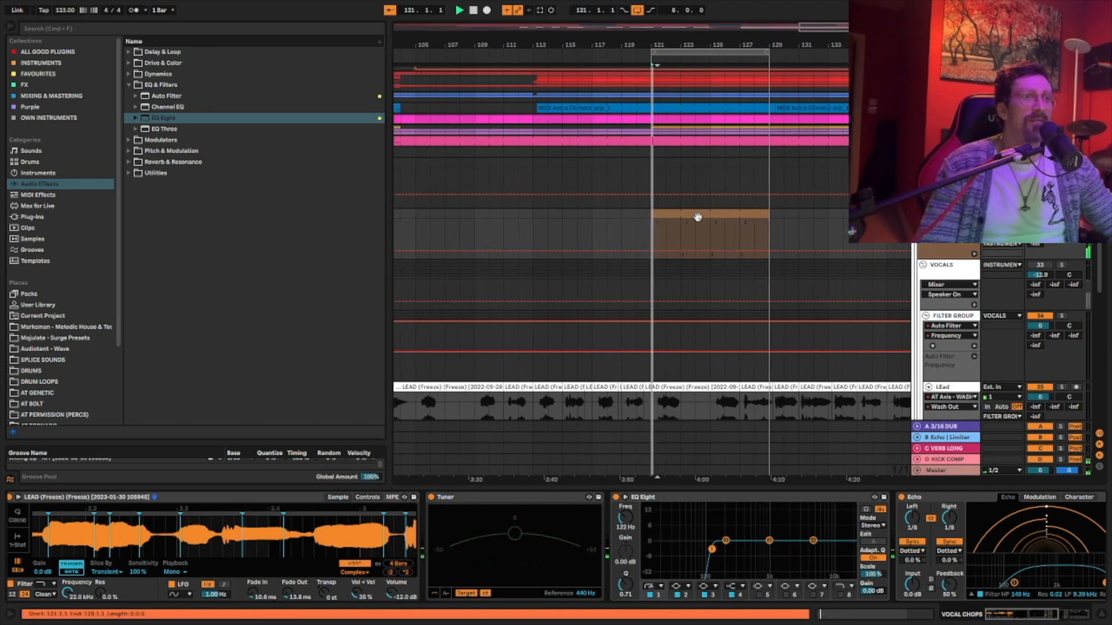
double_click(695, 219)
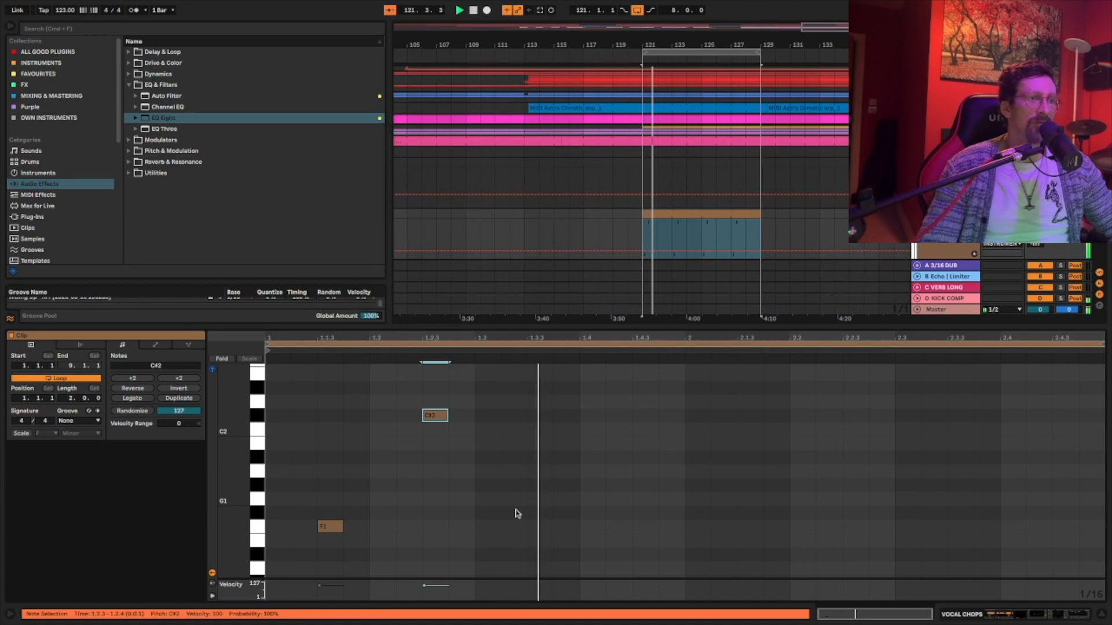
double_click(529, 528)
key("space")
key("space")
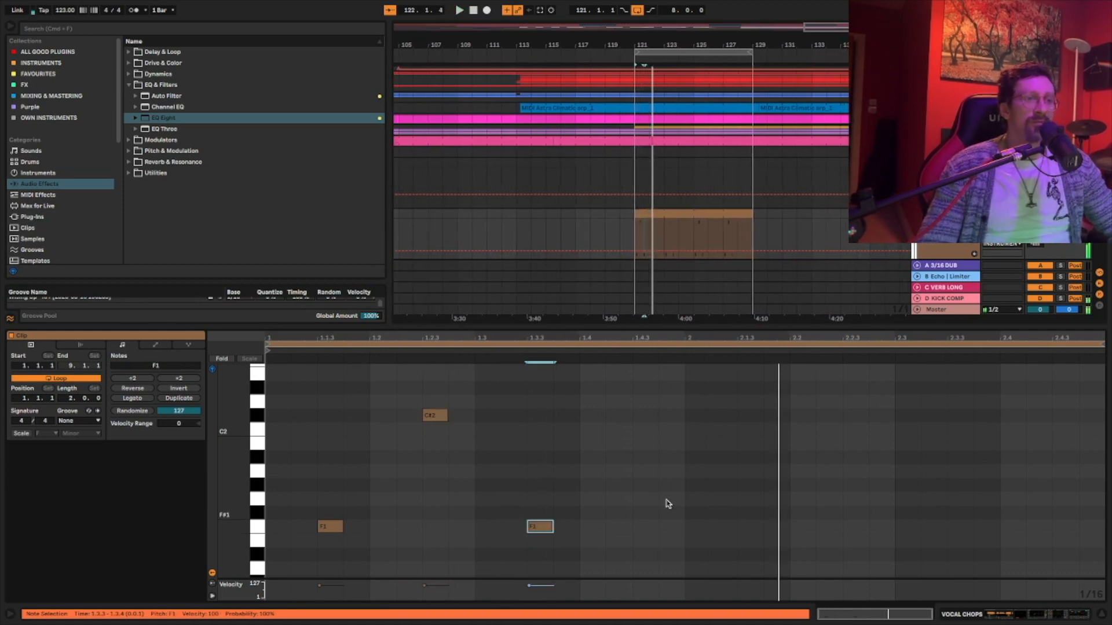
Add an F2 note, shift it earlier to 1.4.2, and audition the pattern.
scroll(752, 447, "up", 3)
double_click(752, 423)
key("Up")
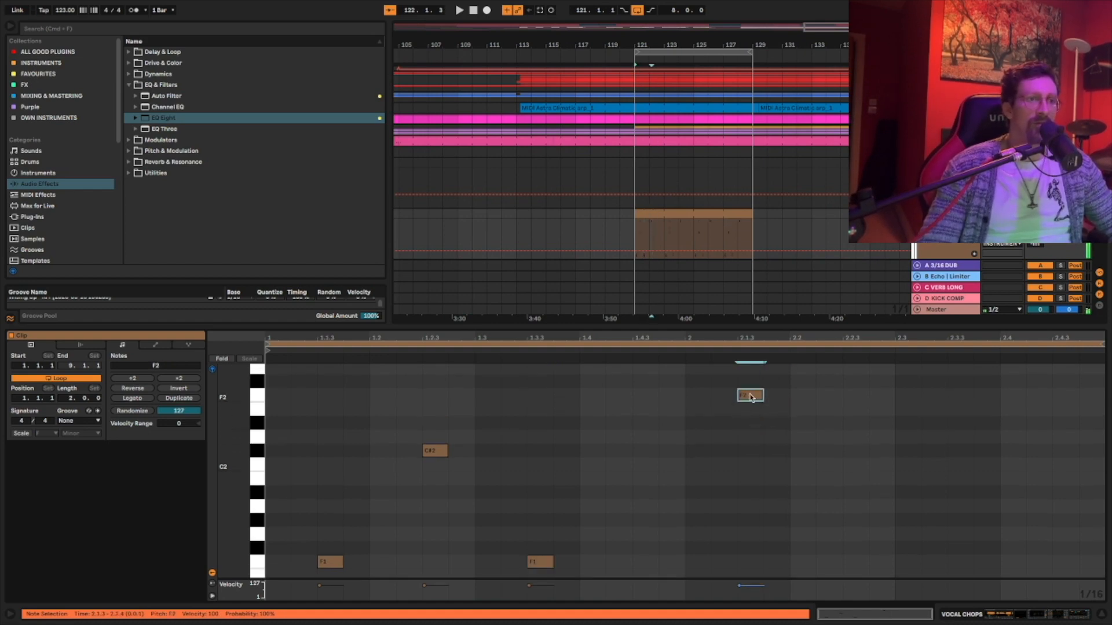
key("space")
key("space")
key("Left")
key("Left")
key("Left")
key("space")
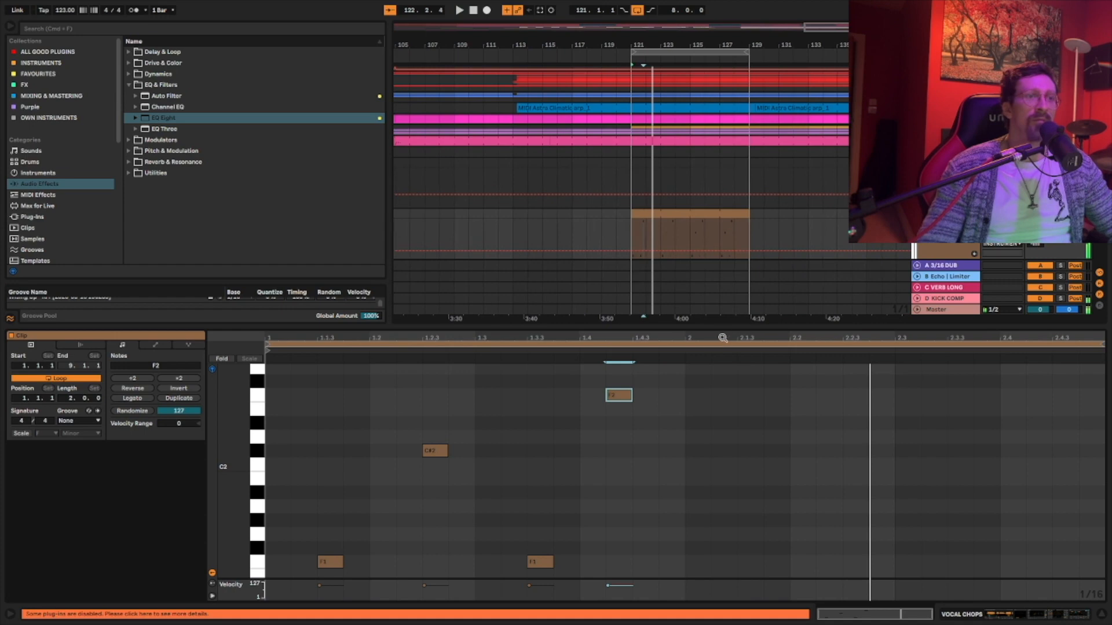
Duplicate the first bar's four notes into the clip's second bar and play the pattern.
left_click_drag(687, 368, 222, 606)
key("super+d")
scroll(455, 530, "down", 1)
key("space")
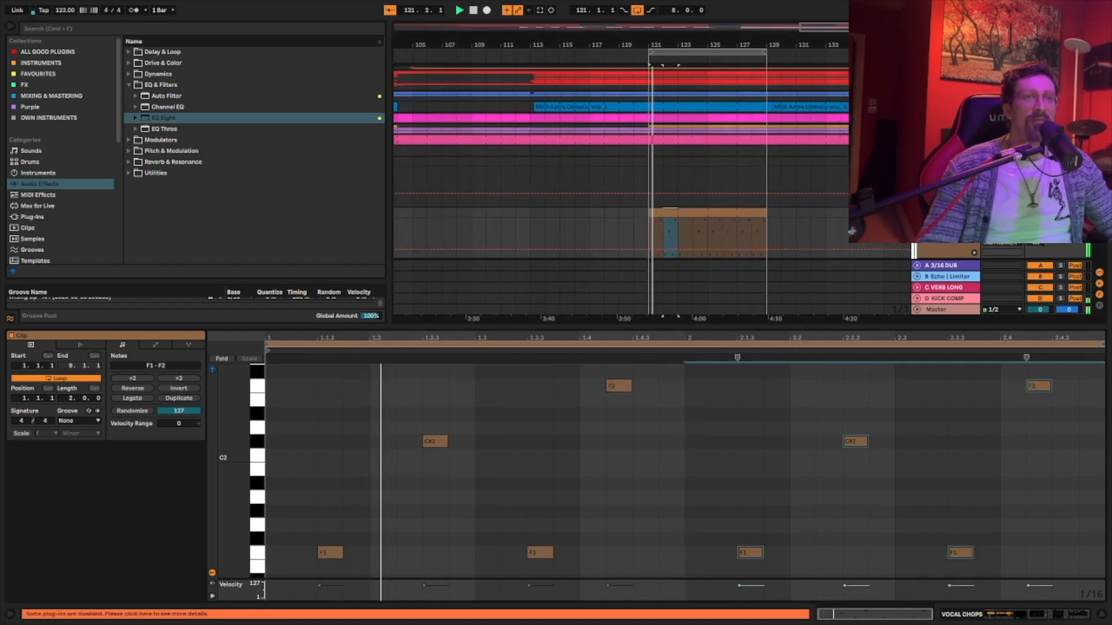
Listen to the chop pattern in the mix while checking its effects chain, the track levels and the Lead vocal clips.
left_click(1023, 614)
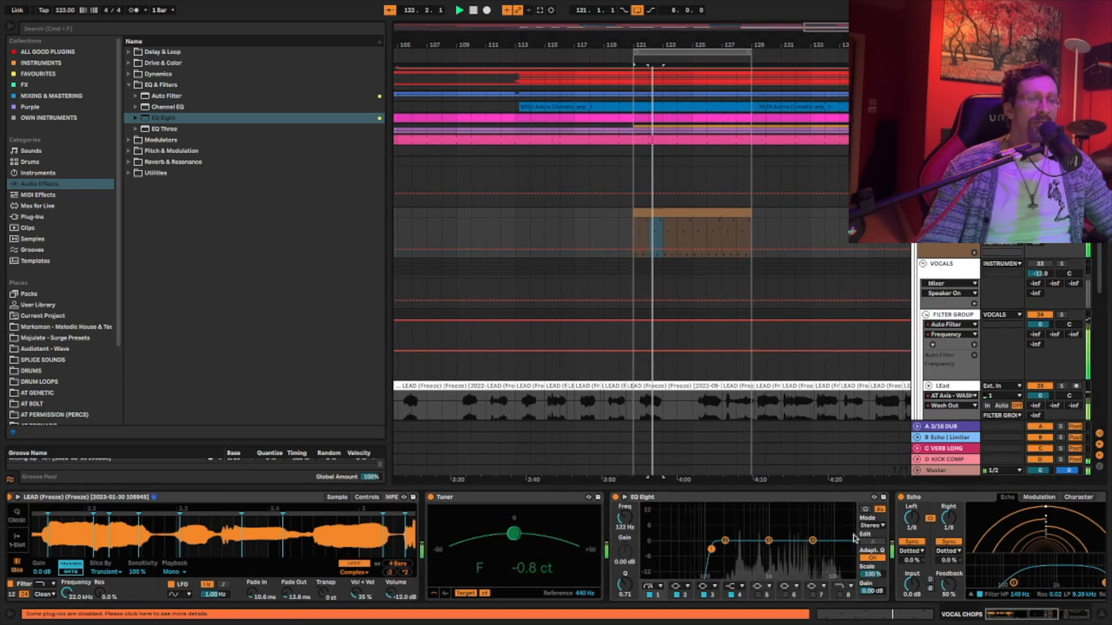
scroll(890, 554, "right", 6)
key("Tab")
scroll(850, 399, "right", 7)
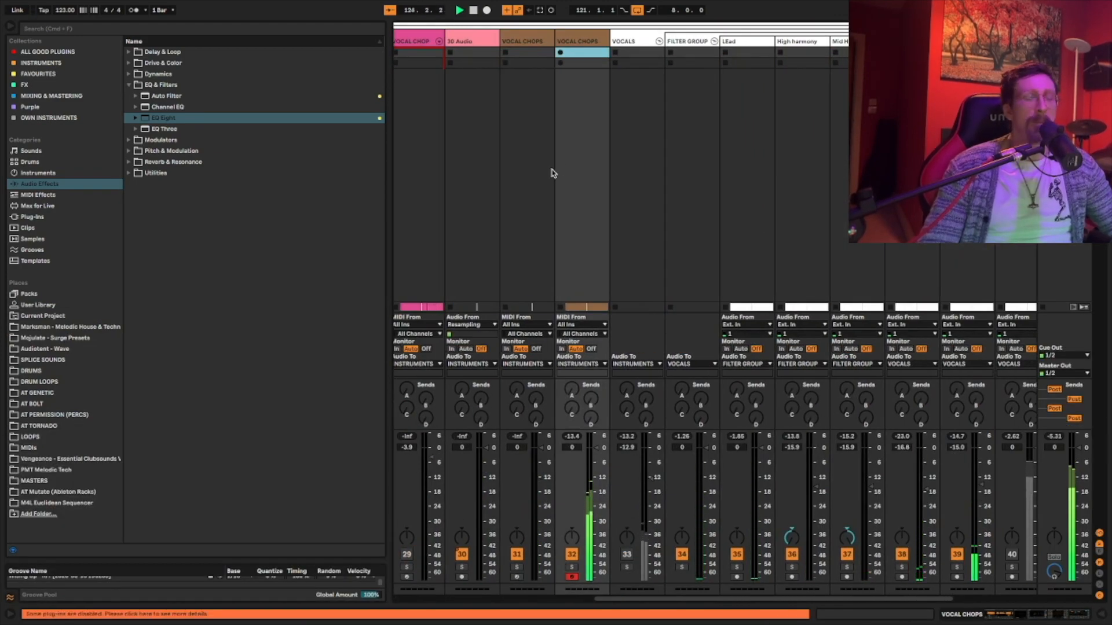
key("Tab")
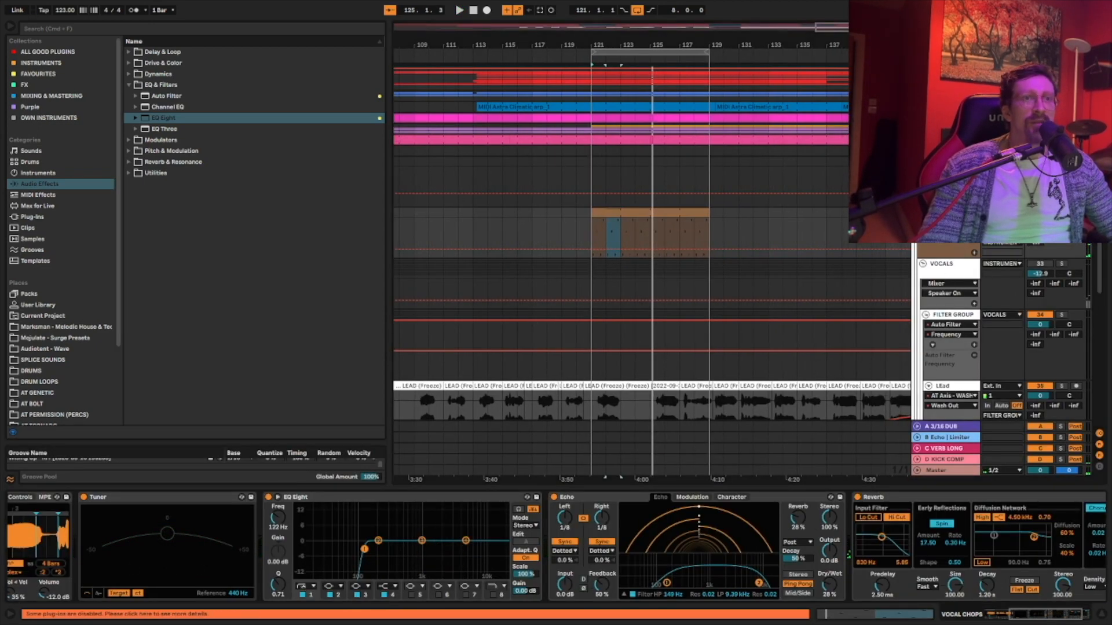
scroll(709, 382, "down", 4)
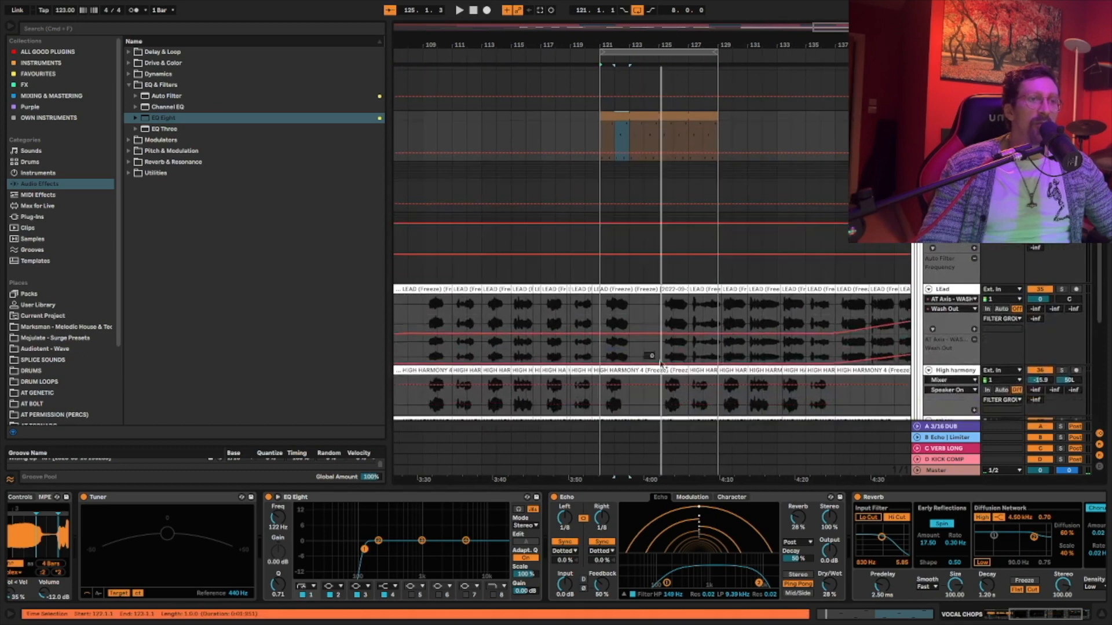
scroll(764, 305, "right", 5)
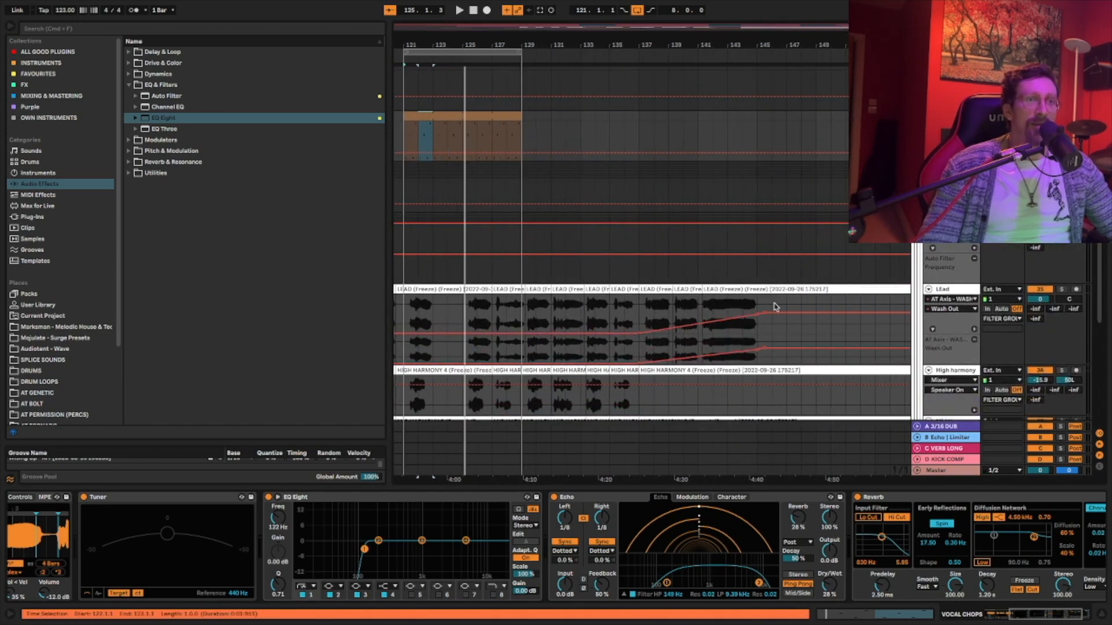
scroll(765, 310, "left", 6)
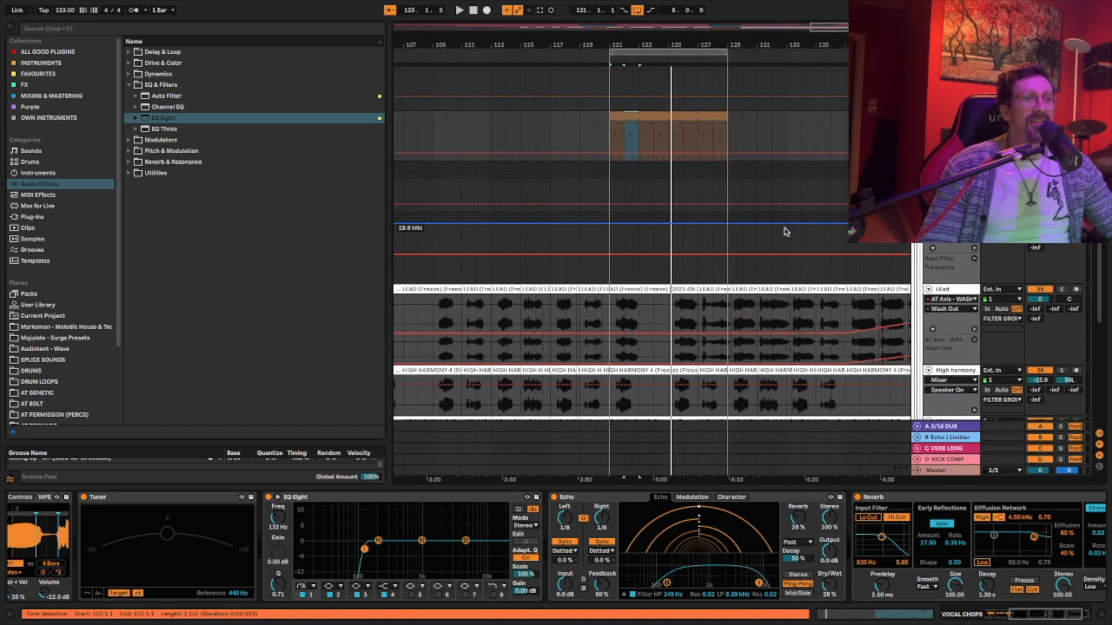
scroll(708, 266, "up", 2)
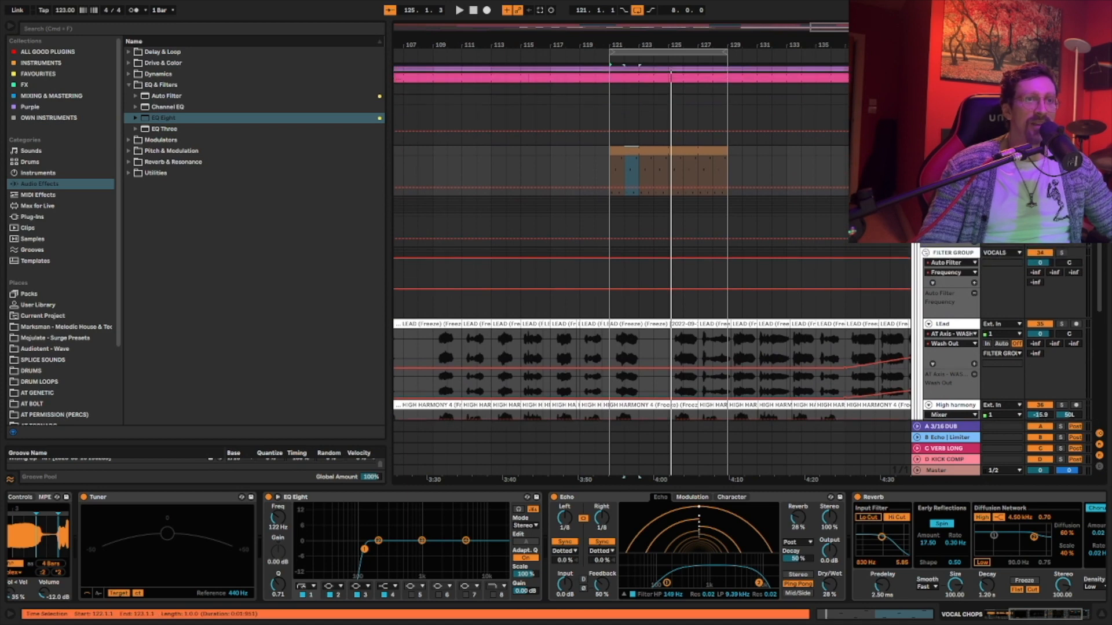
key("space")
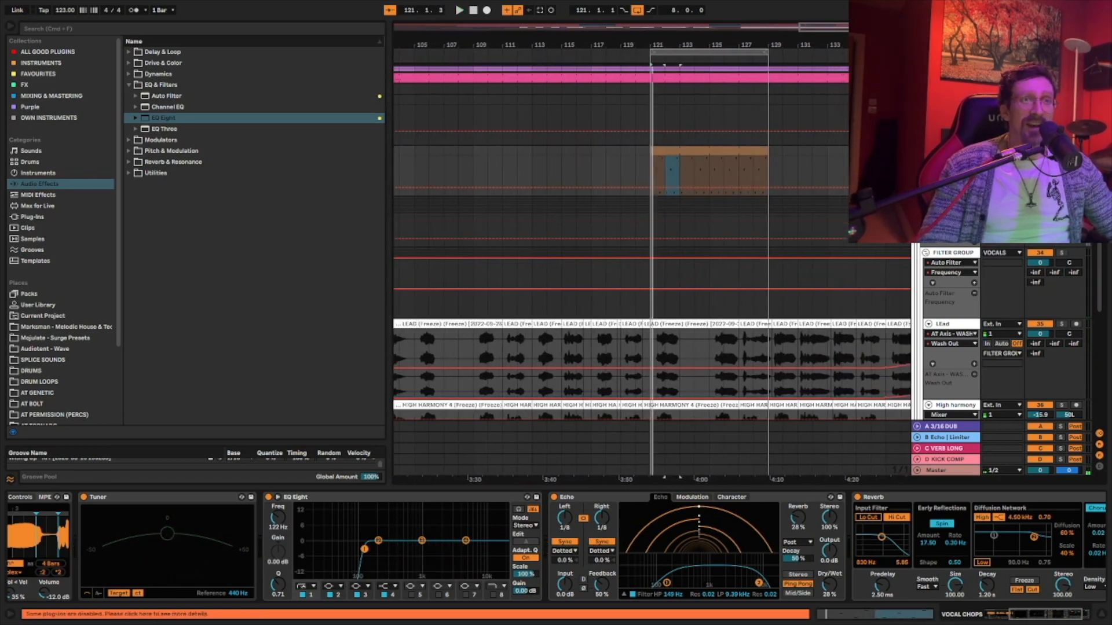
Create an empty MIDI clip spanning bars 121 to 129 on the Classic-mode Simpler vocal chop track.
scroll(852, 232, "up", 3)
left_click(694, 219)
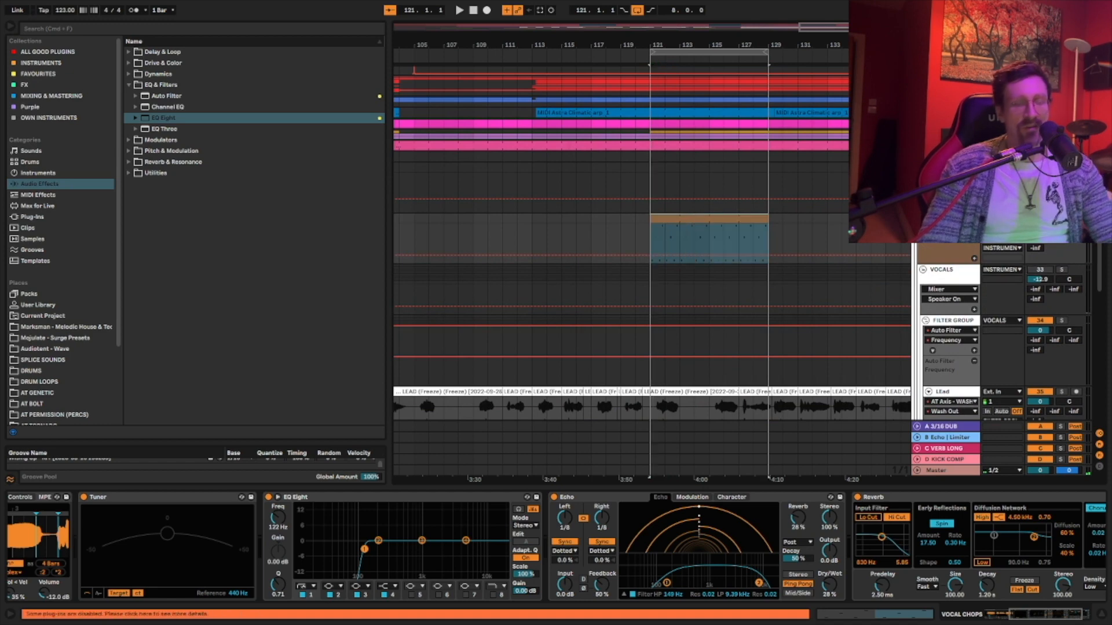
left_click(948, 167)
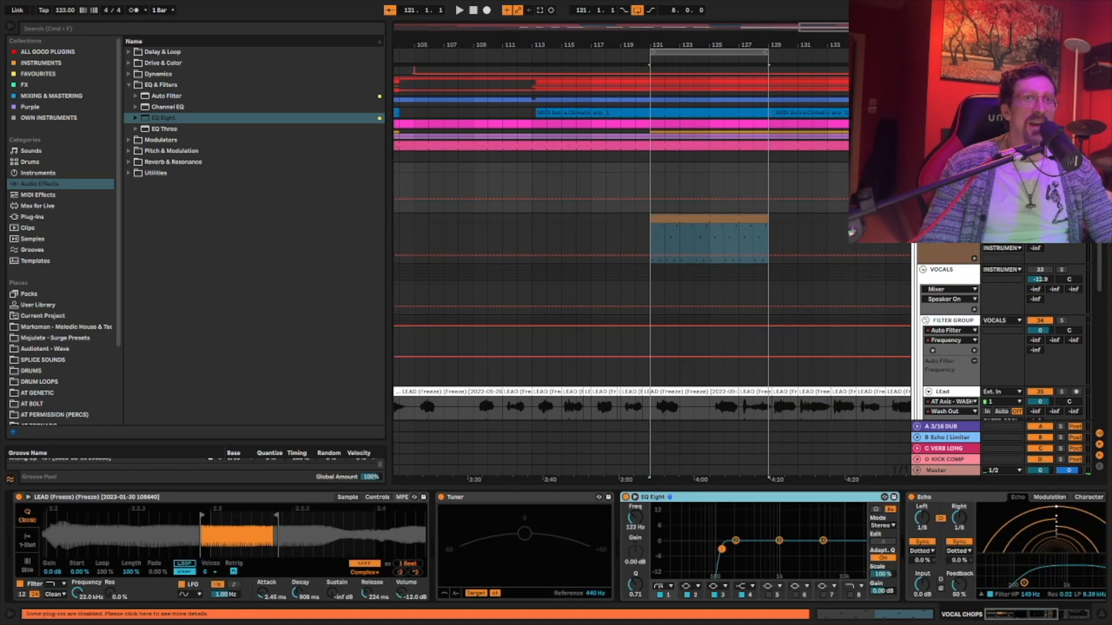
left_click(702, 237)
left_click(723, 220)
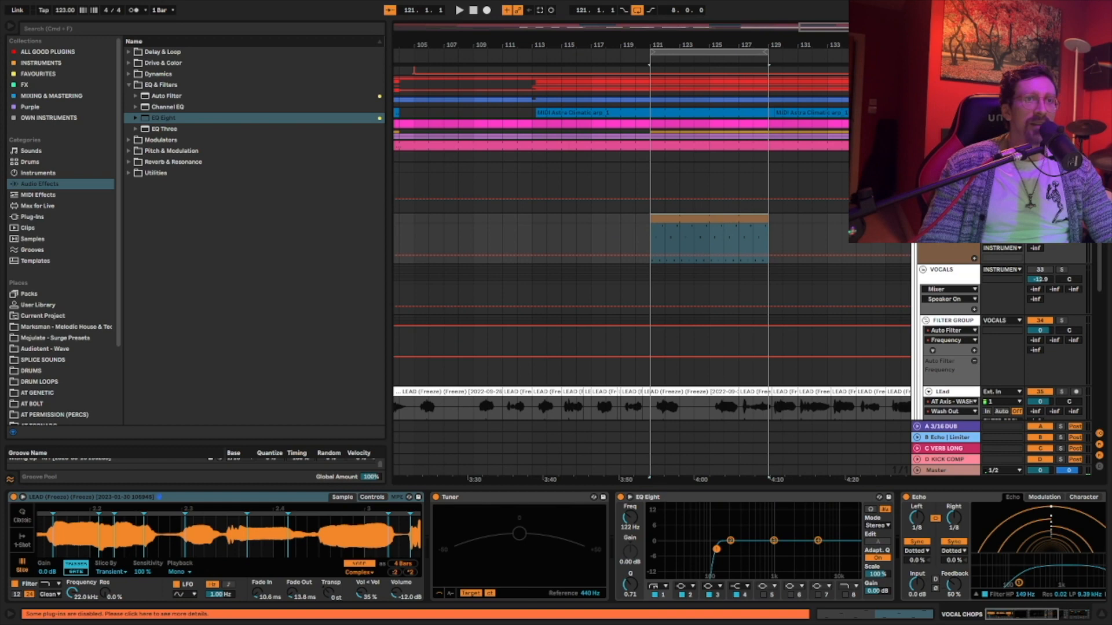
left_click(948, 168)
left_click(774, 210)
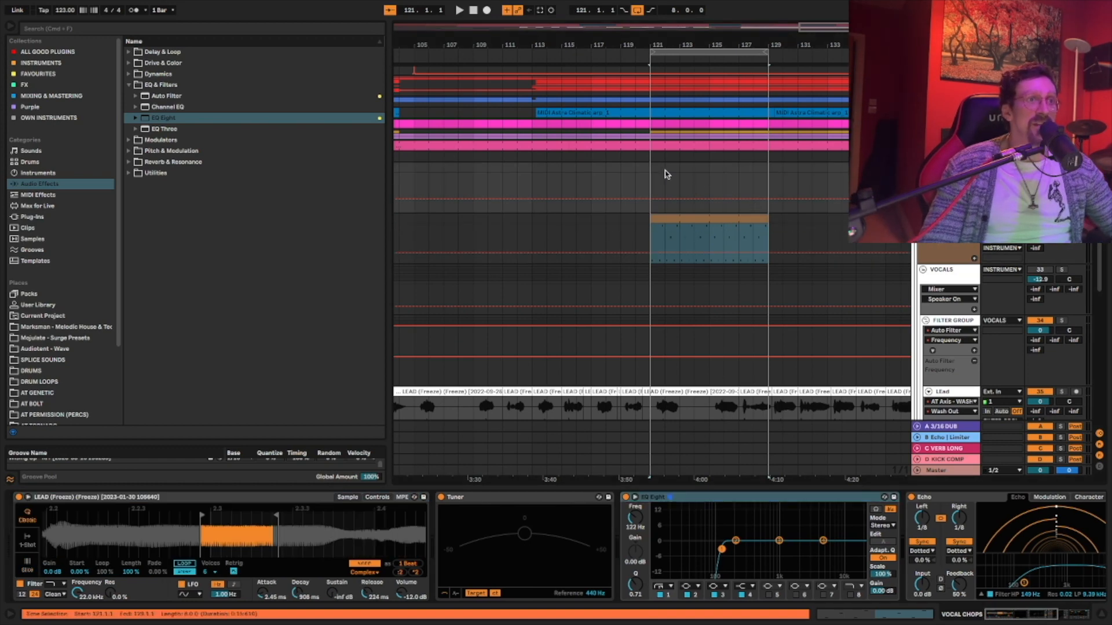
left_click_drag(650, 169, 771, 171)
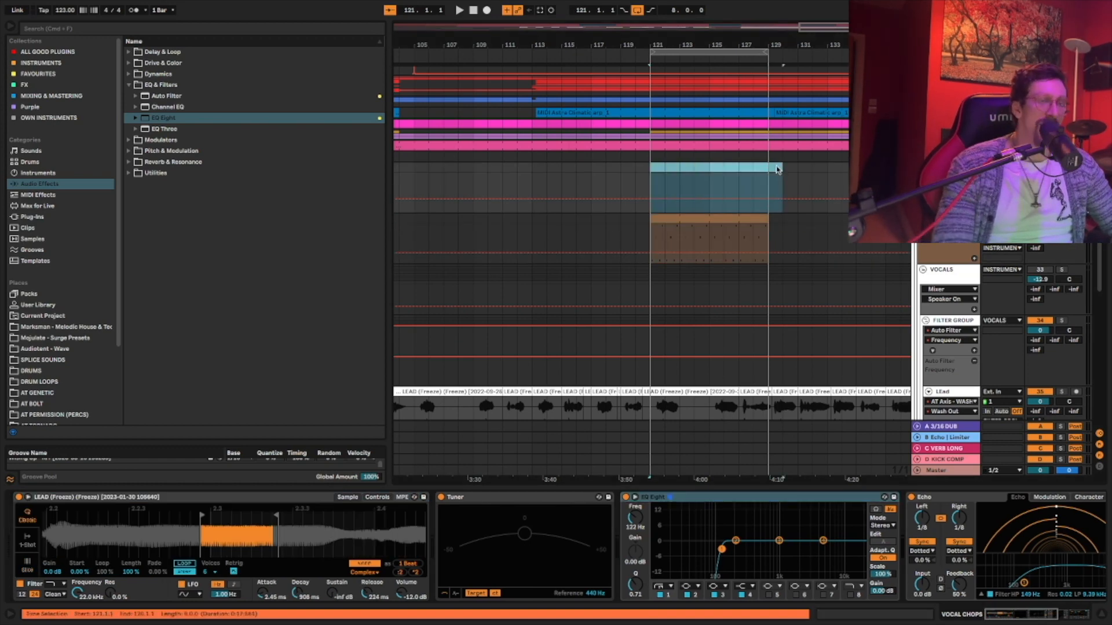
key("super+shift+m")
left_click_drag(775, 167, 763, 166)
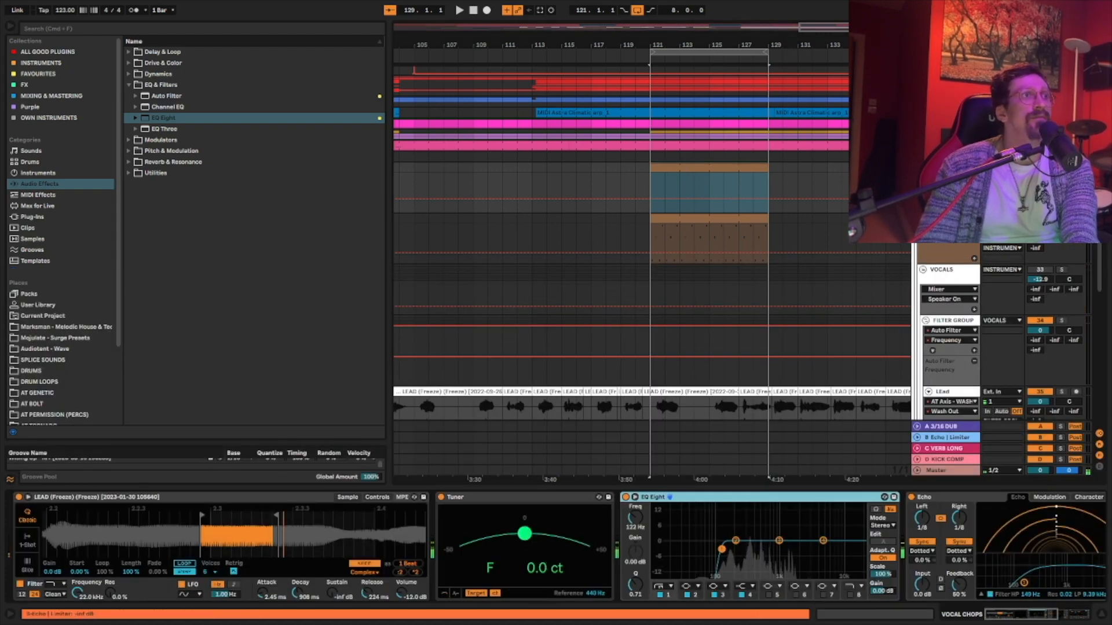
Raise the Classic-mode Simpler's volume to -5.71 dB and look over its effects chain.
left_click_drag(402, 593, 401, 582)
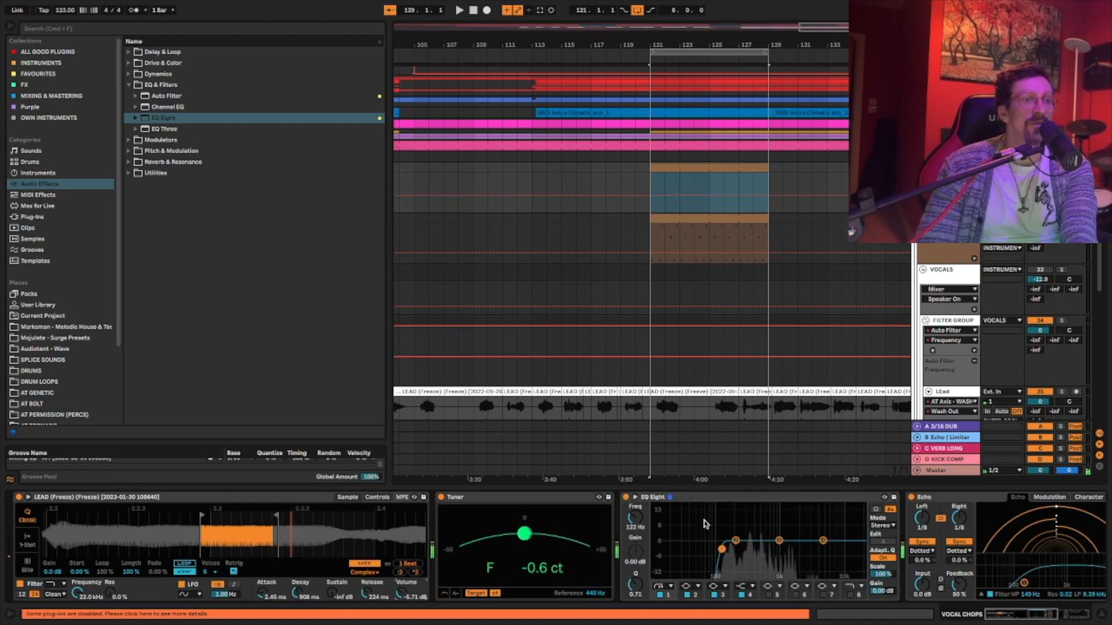
scroll(738, 549, "right", 8)
scroll(688, 541, "left", 8)
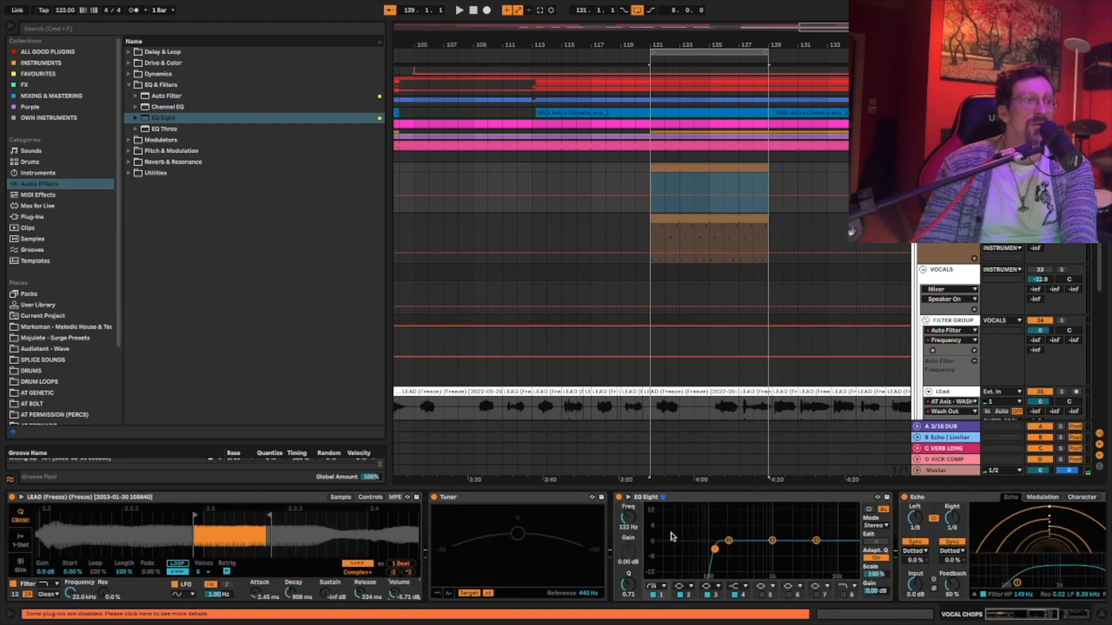
Insert an Overdrive between Tuner and EQ Eight, with its filter frequency at 3.58 kHz and Dry/Wet at 13%.
left_click(60, 96)
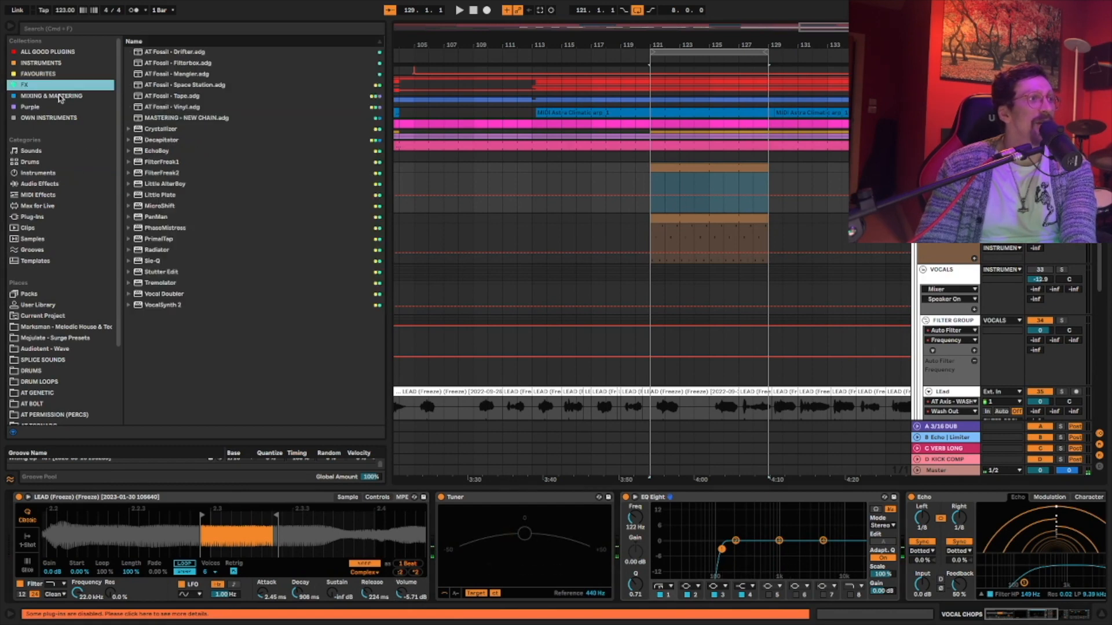
left_click(58, 86)
left_click(57, 75)
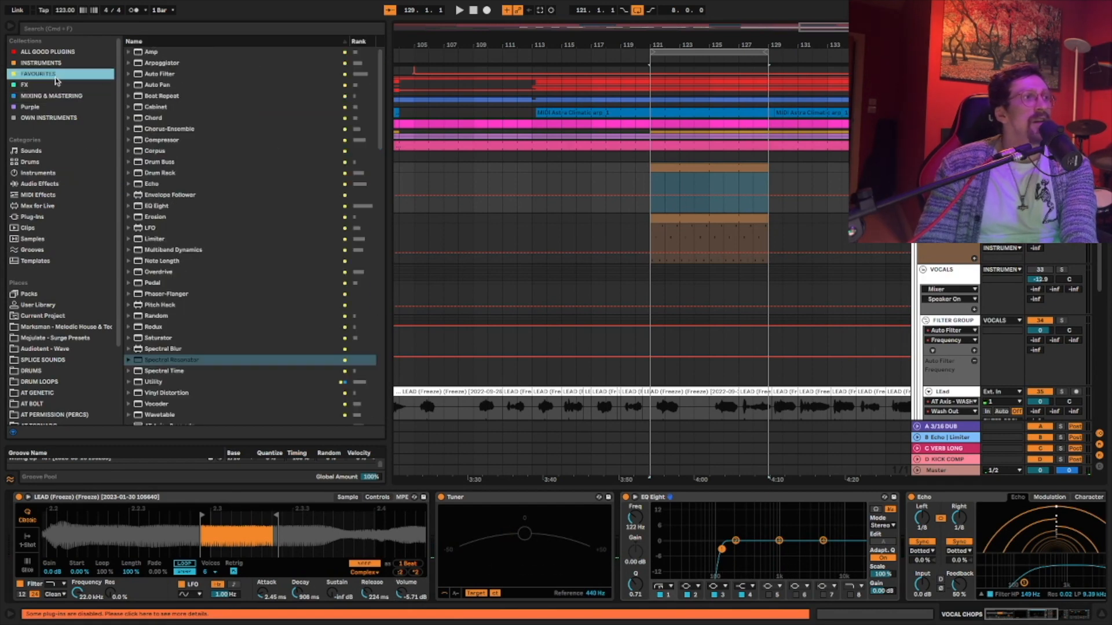
left_click(50, 185)
left_click(130, 84)
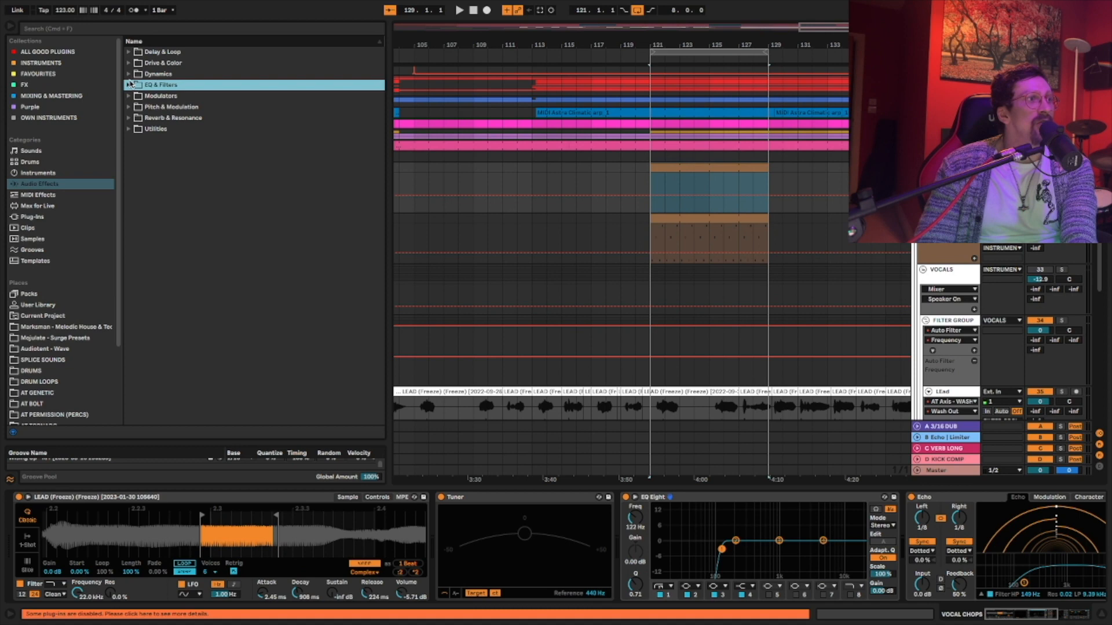
left_click(129, 63)
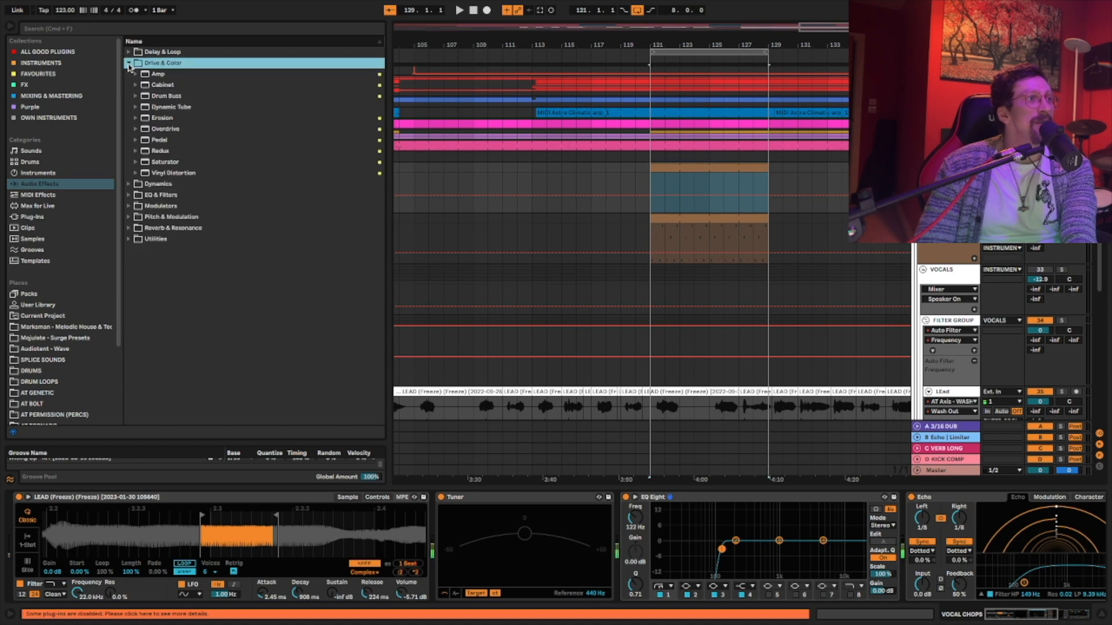
left_click(164, 130)
left_click_drag(611, 498, 616, 501)
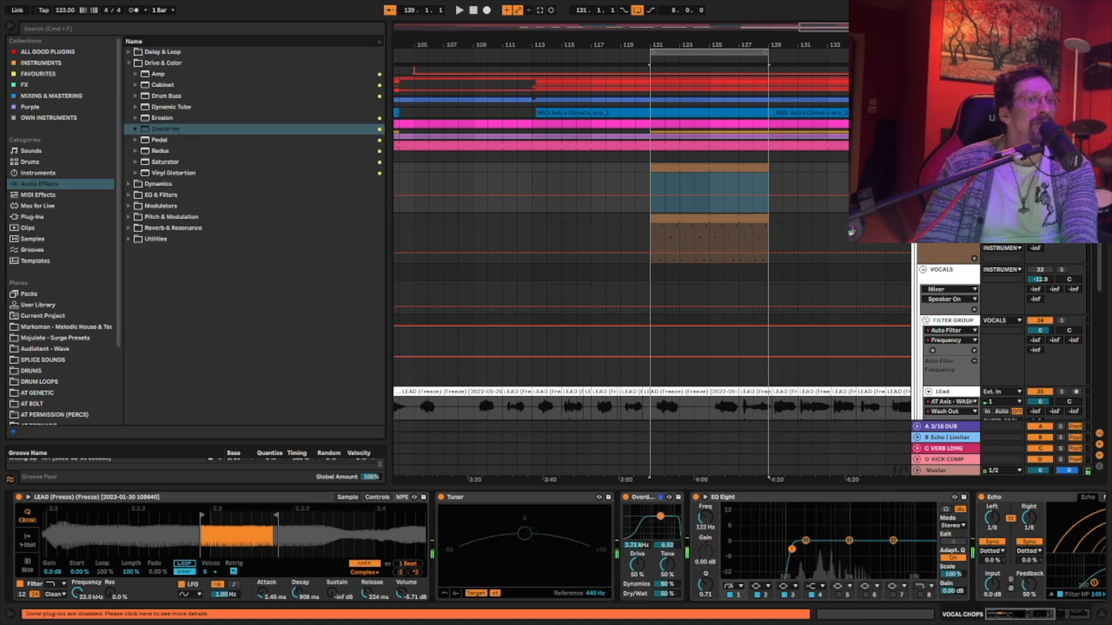
mouse_move(665, 596)
left_mouse_down()
mouse_move(665, 613)
mouse_move(665, 593)
left_mouse_up()
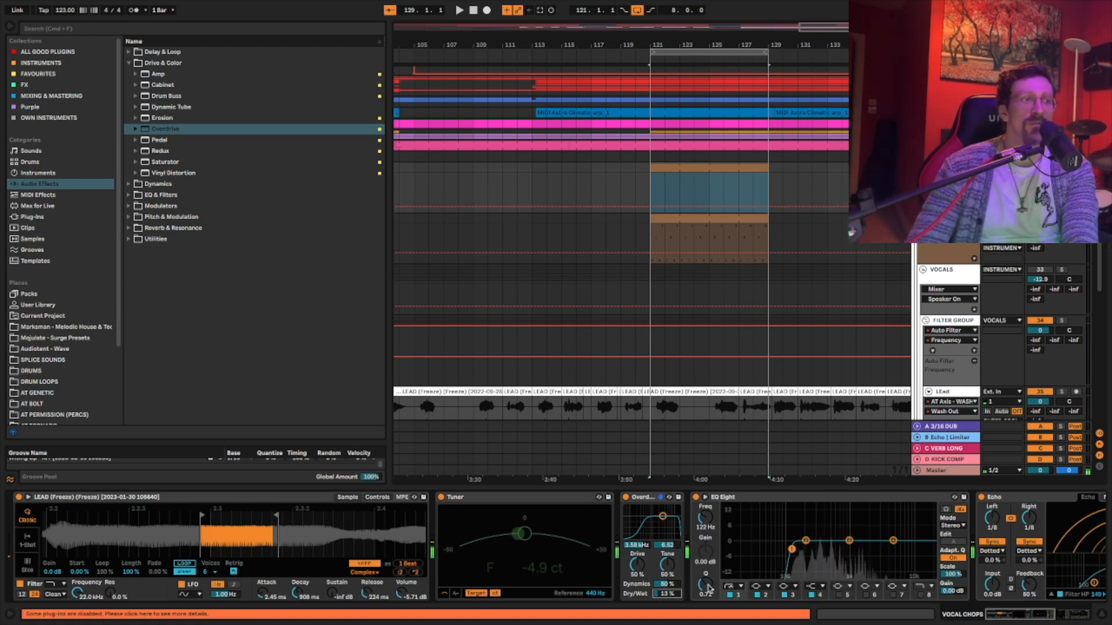
Add F1 notes at 1.1.1, 1.1.2, 1.2.1, 1.2.4 and 1.3.3 to the new MIDI clip.
double_click(667, 168)
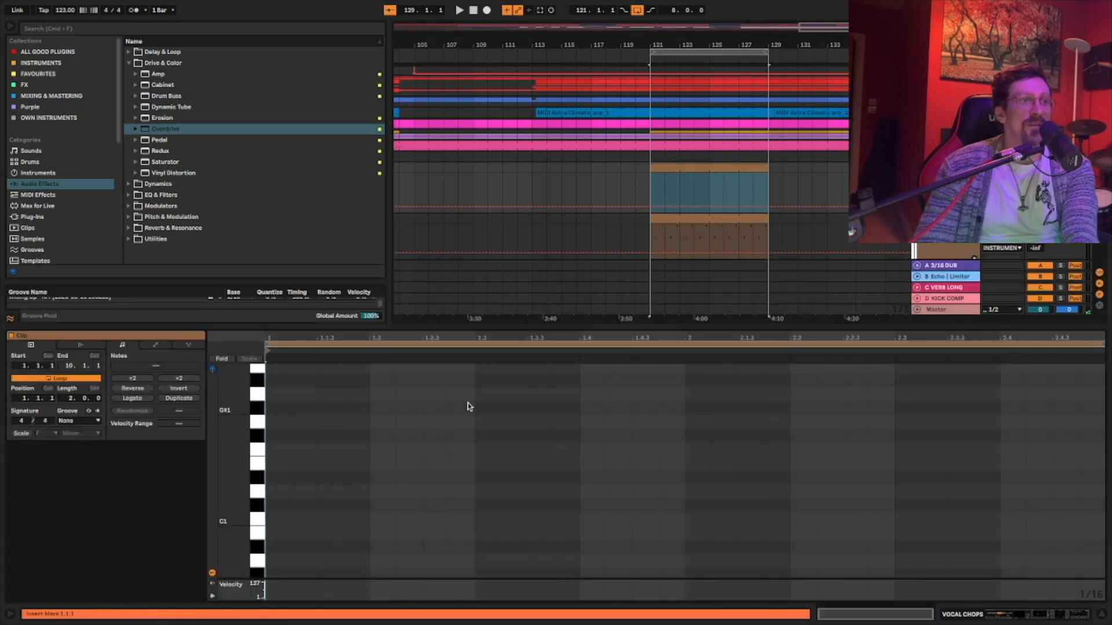
scroll(365, 431, "down", 2)
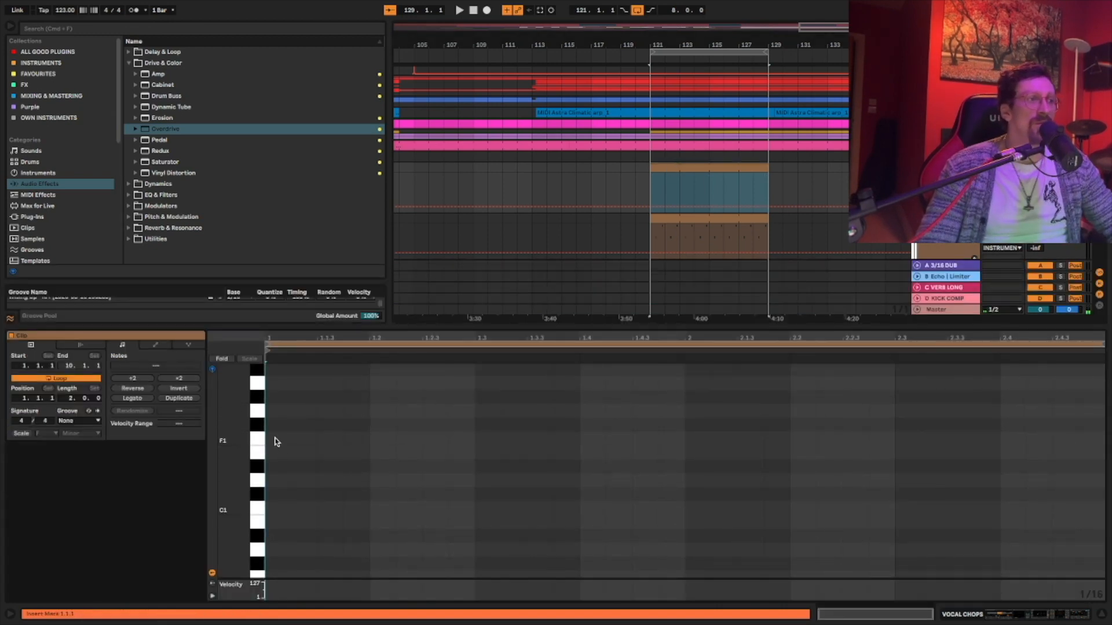
double_click(275, 441)
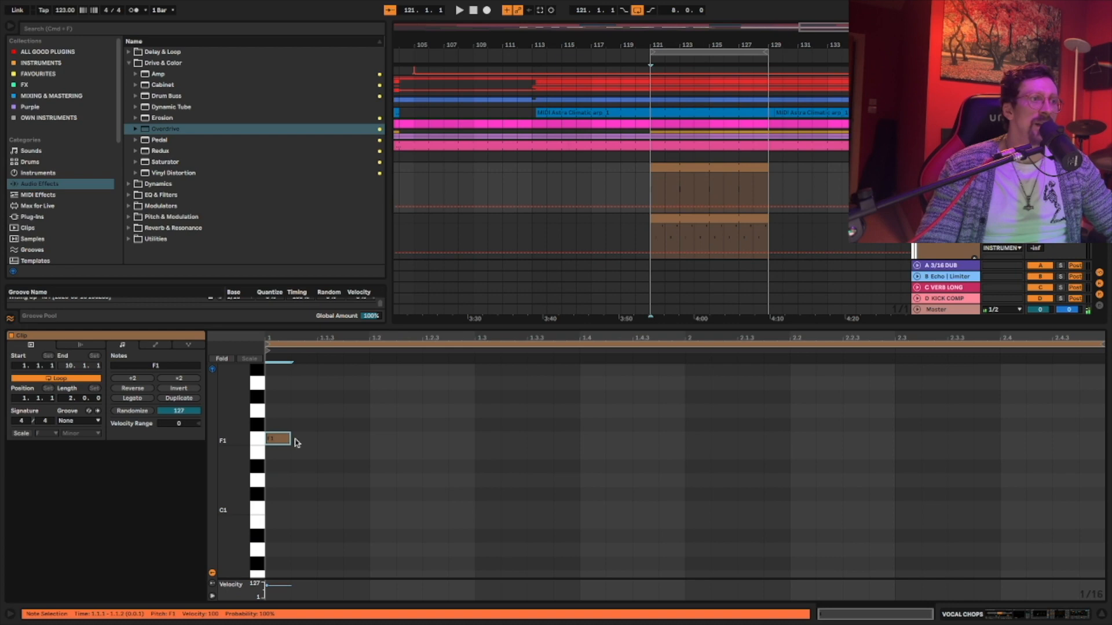
double_click(301, 441)
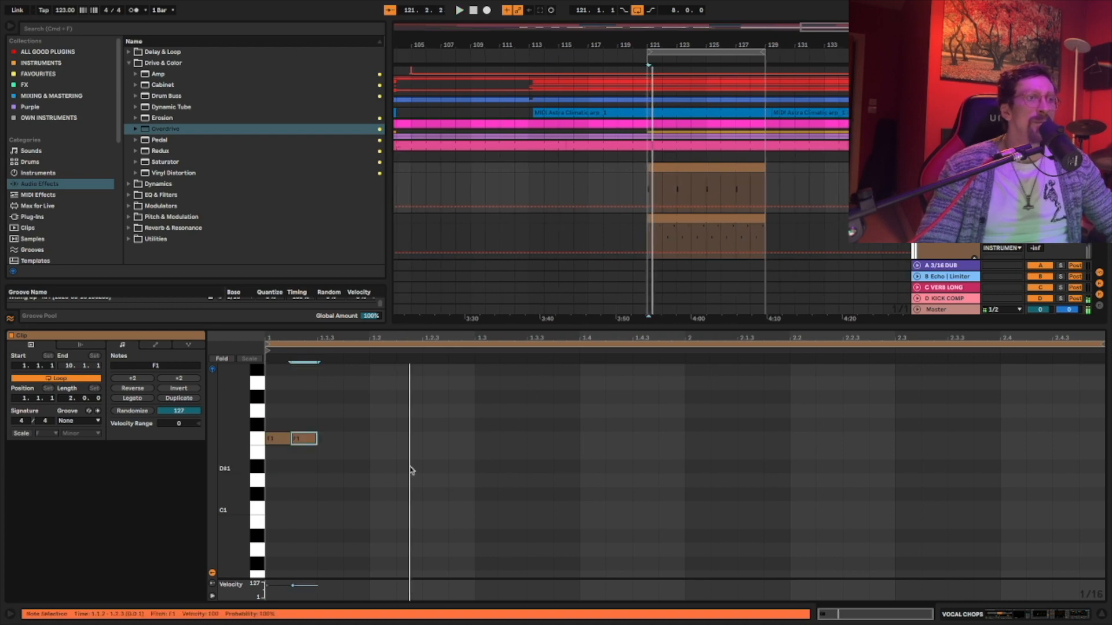
double_click(382, 439)
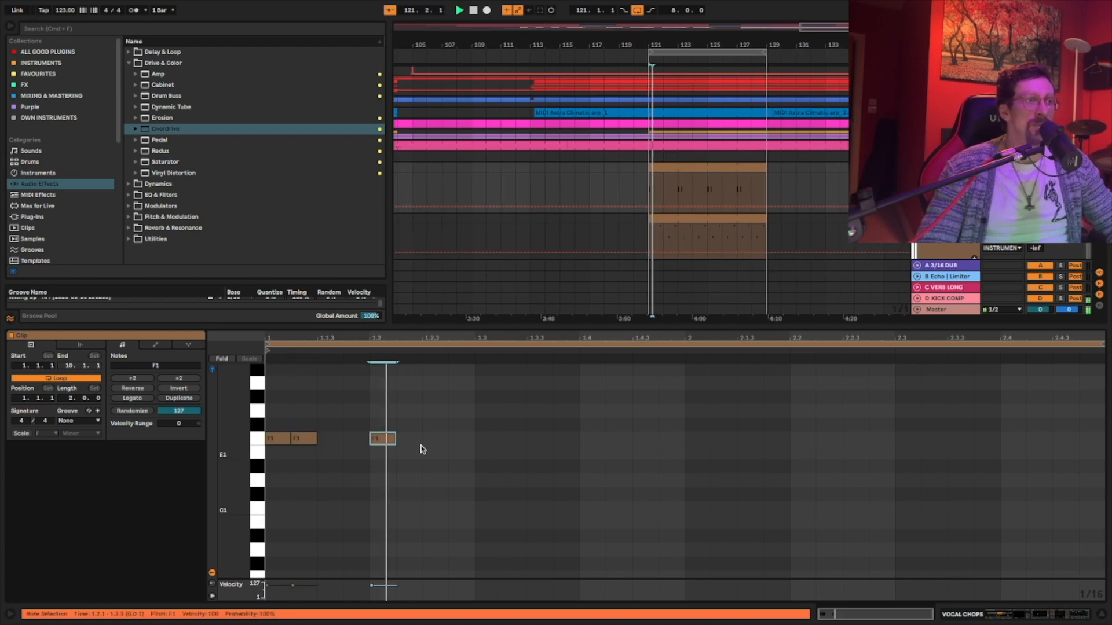
double_click(461, 440)
double_click(545, 441)
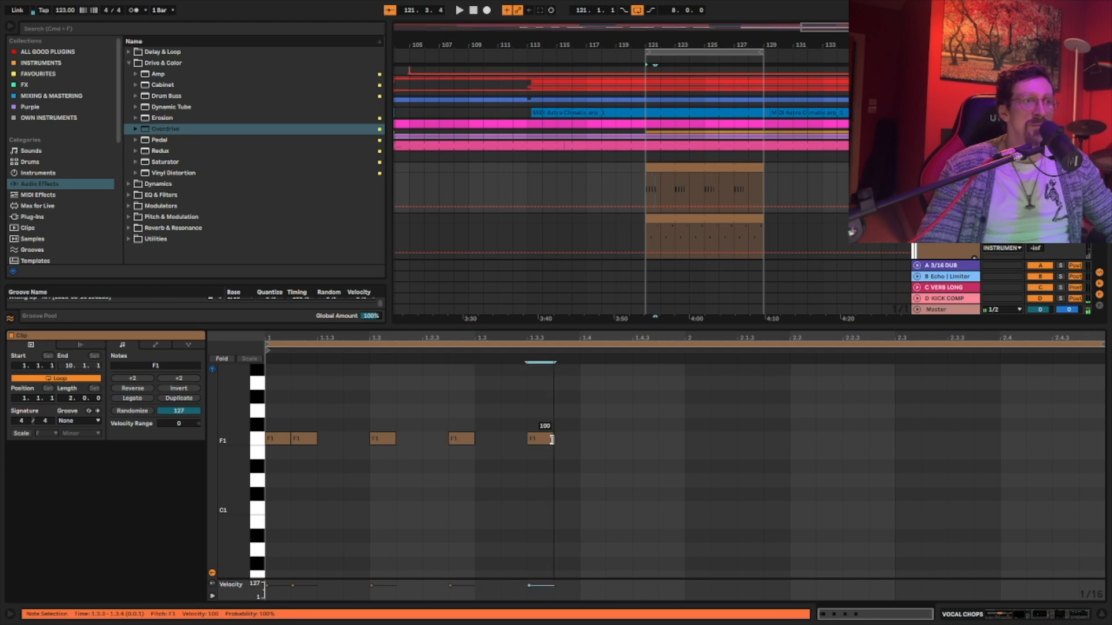
Add a closing note to the first bar, raise it to G#1, shift it earlier to 1.4.2, and audition the pattern.
scroll(660, 435, "up", 1)
double_click(645, 429)
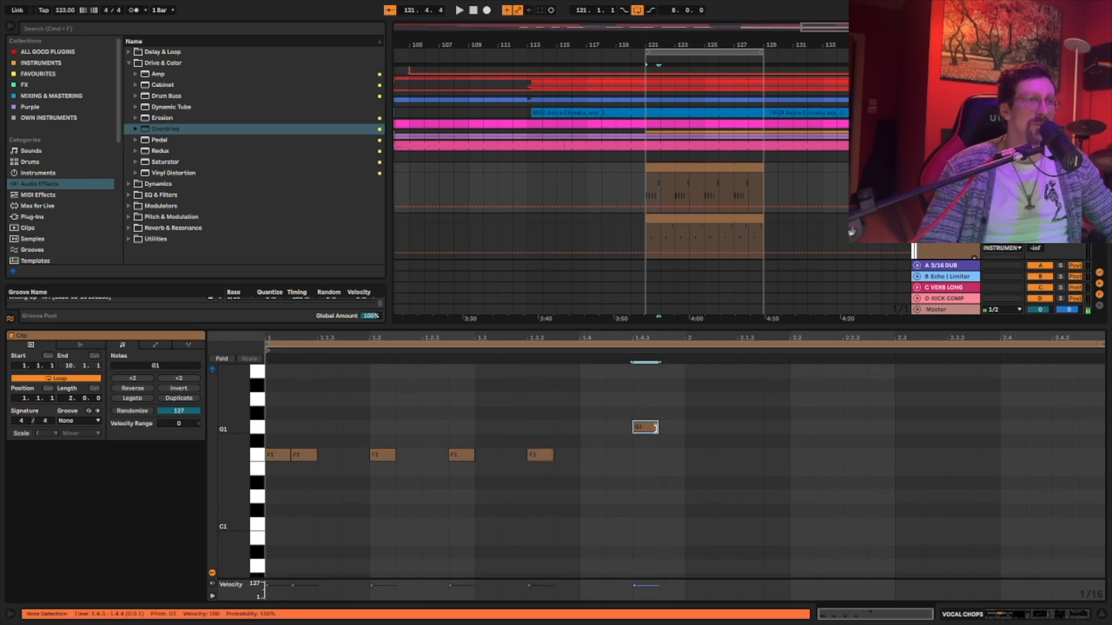
key("space")
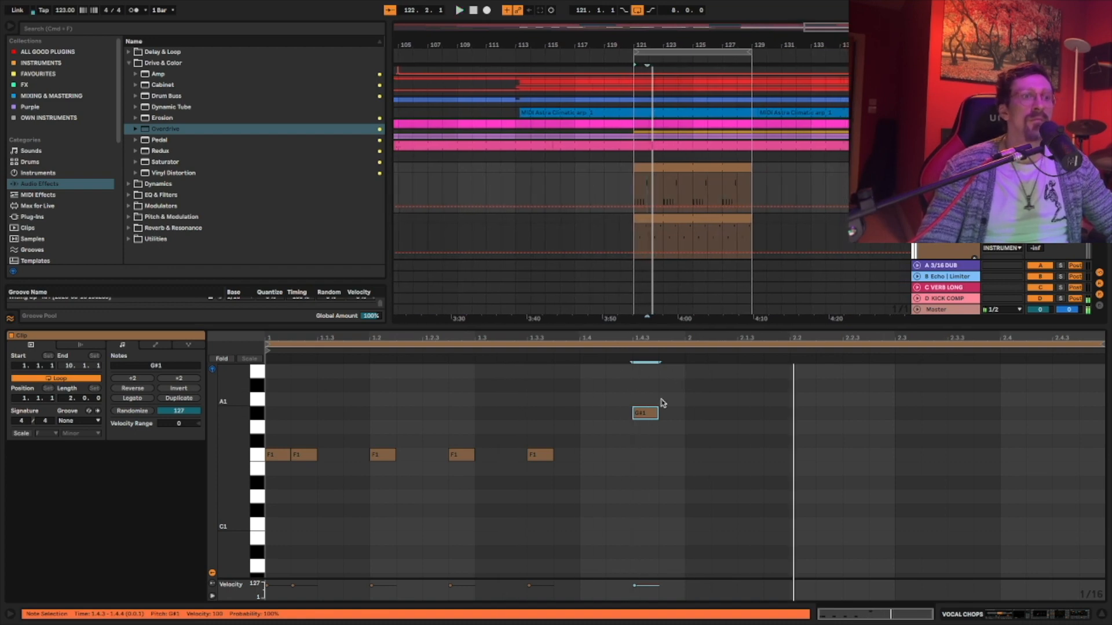
key("space")
key("Left")
Duplicate the first bar's F1 and G#1 notes into the clip's second bar and play the pattern.
left_click(678, 388)
key("ctrl+a")
key("ctrl+d")
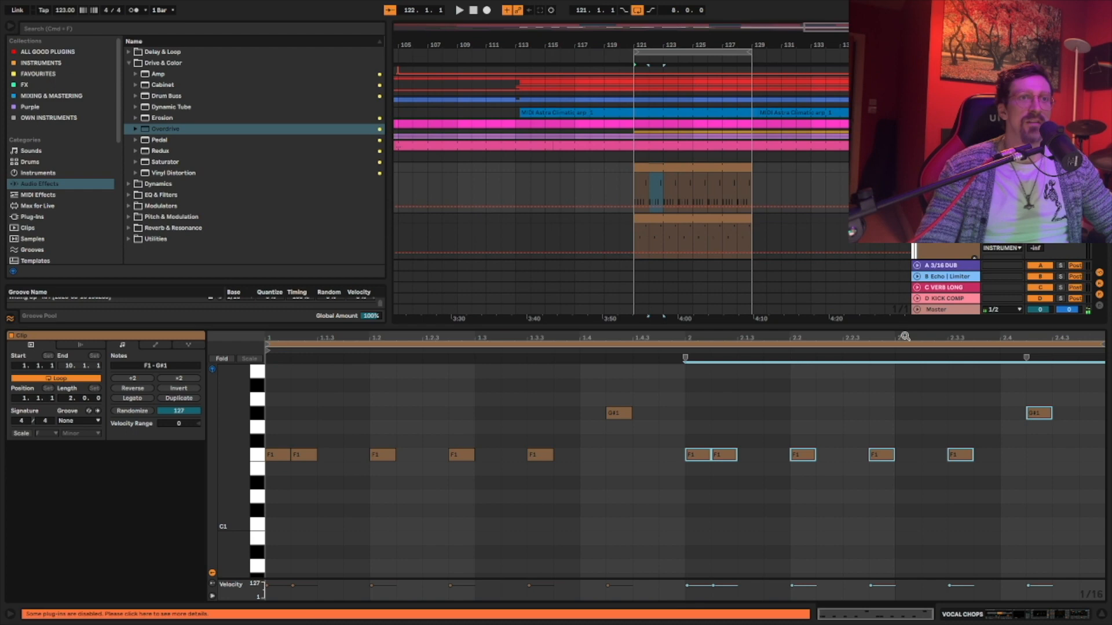
key("space")
Duplicate the Classic-mode vocal chop track and delete all notes from the copy's MIDI clip.
scroll(651, 186, "down", 5)
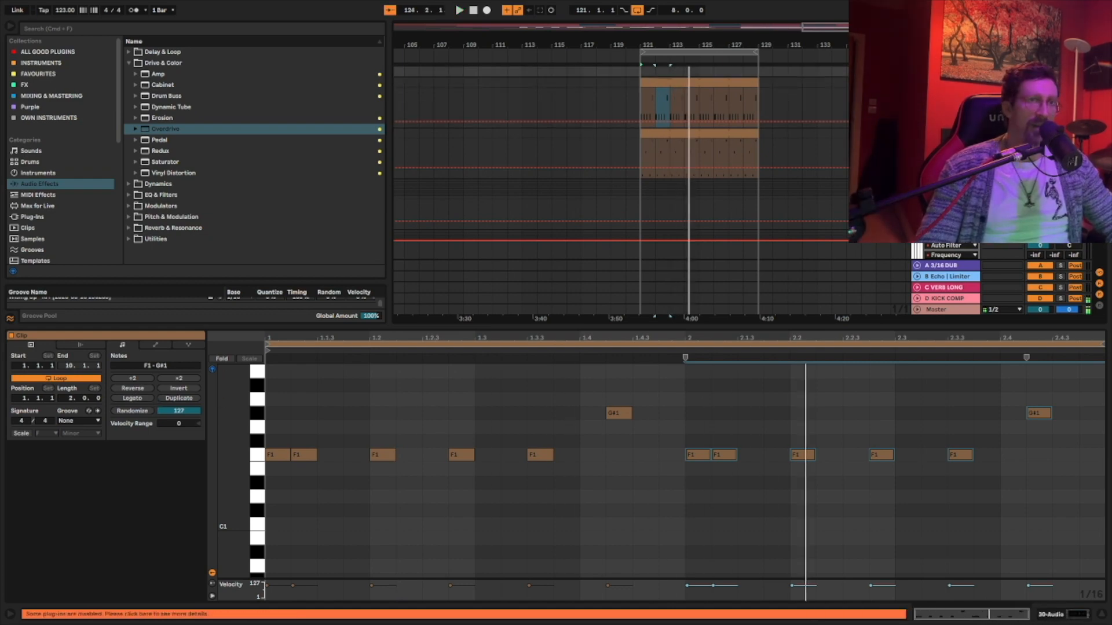
key("super+d")
left_click(723, 133)
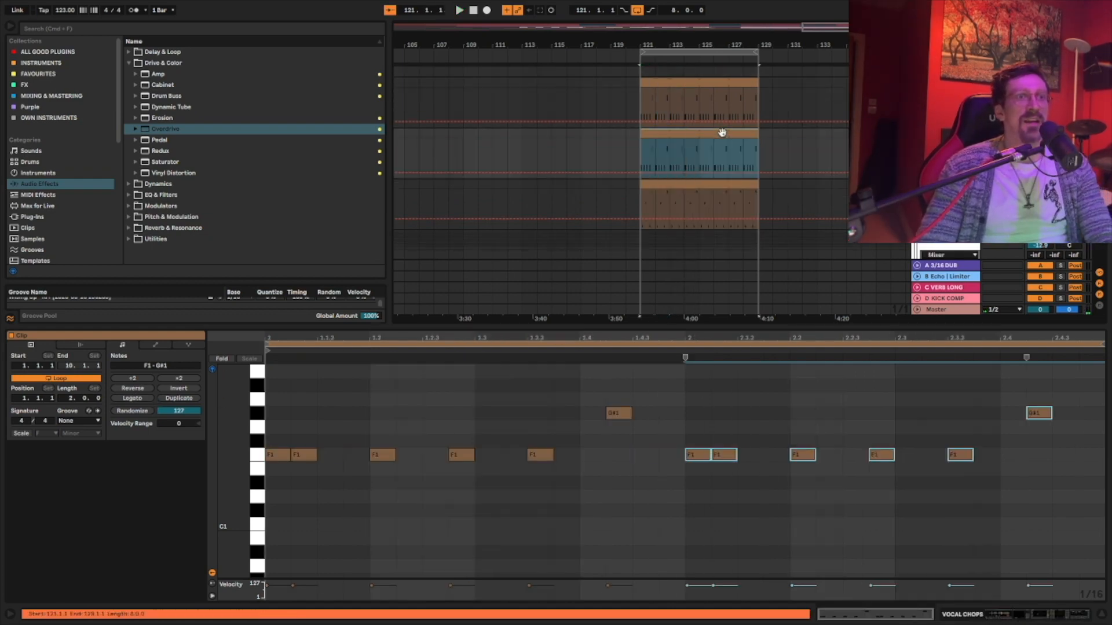
key("Delete")
key("super+z")
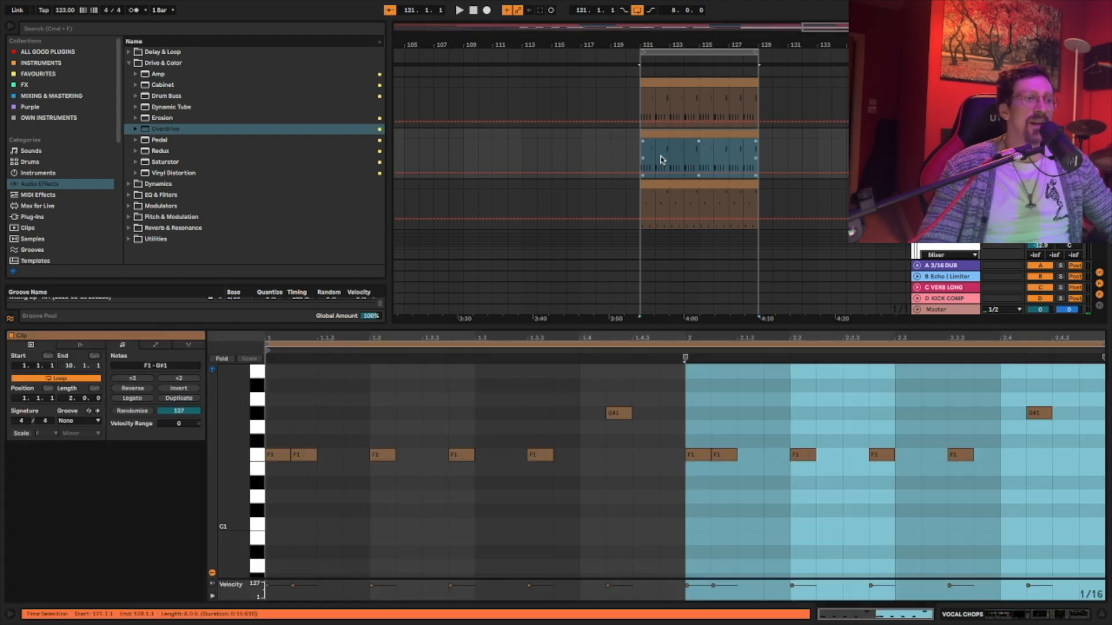
left_click(480, 383)
key("super+a")
key("Delete")
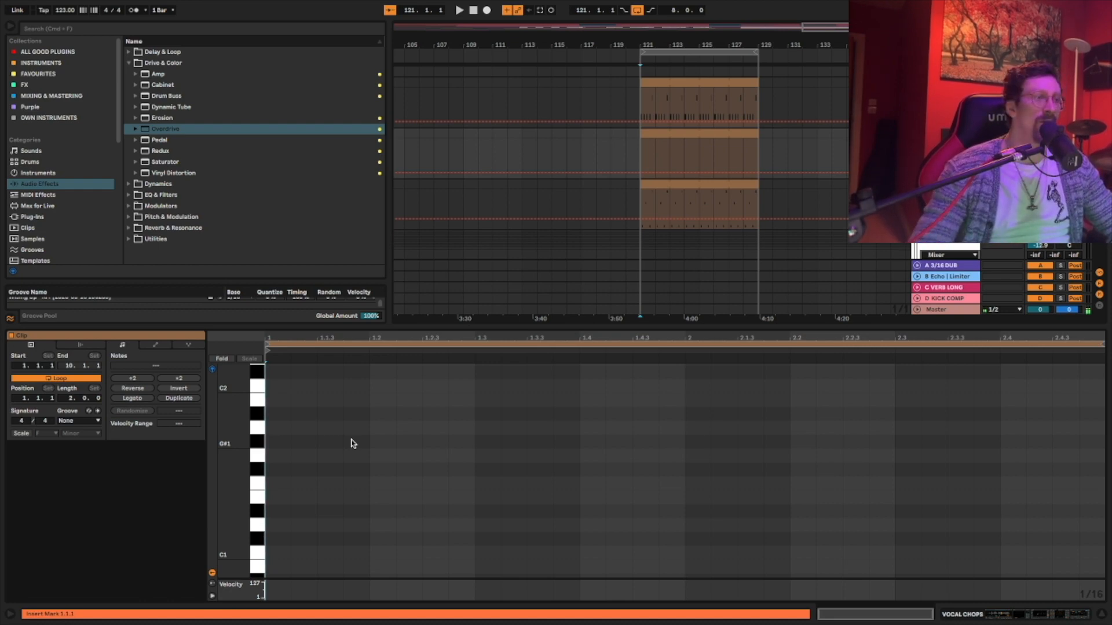
Place a C3 note at 1.1.3 in the duplicated track's emptied clip and audition it.
key("space")
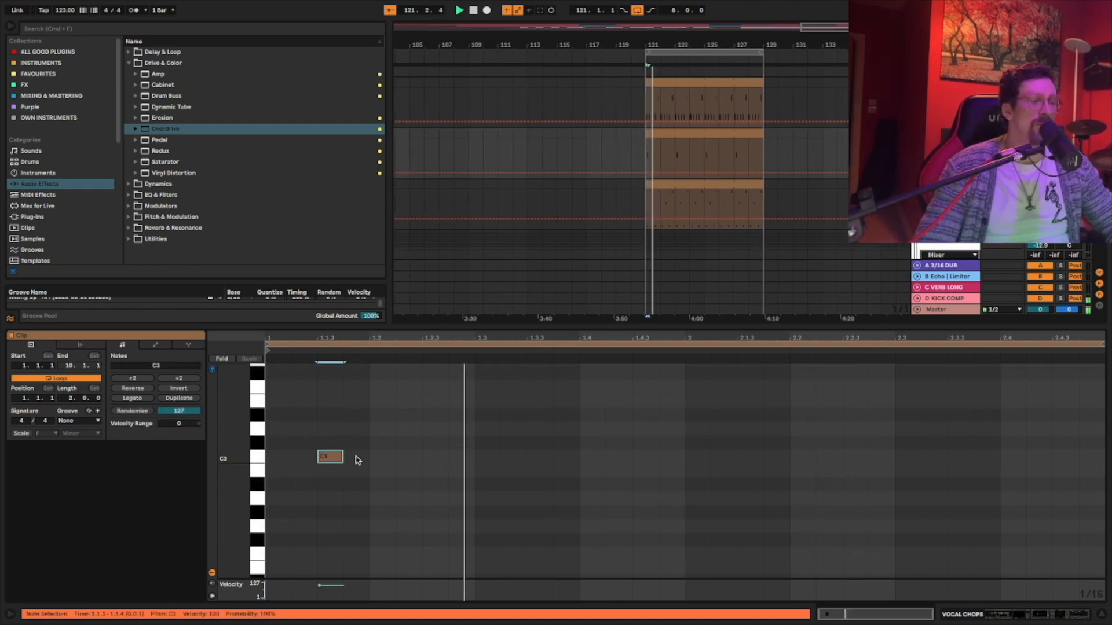
key("space")
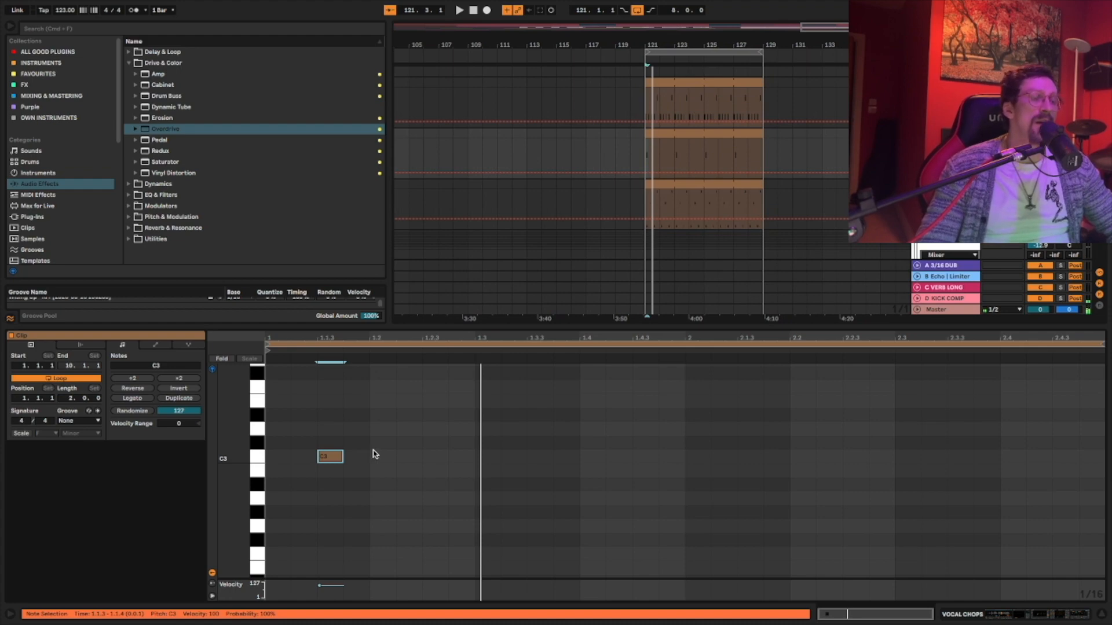
scroll(384, 454, "up", 2)
key("space")
key("space")
Add G#3 at 1.2.3, G3 at 1.2.4 and C3 at 1.3.3 to the clip while auditioning the phrase.
left_click(462, 441)
key("space")
double_click(463, 440)
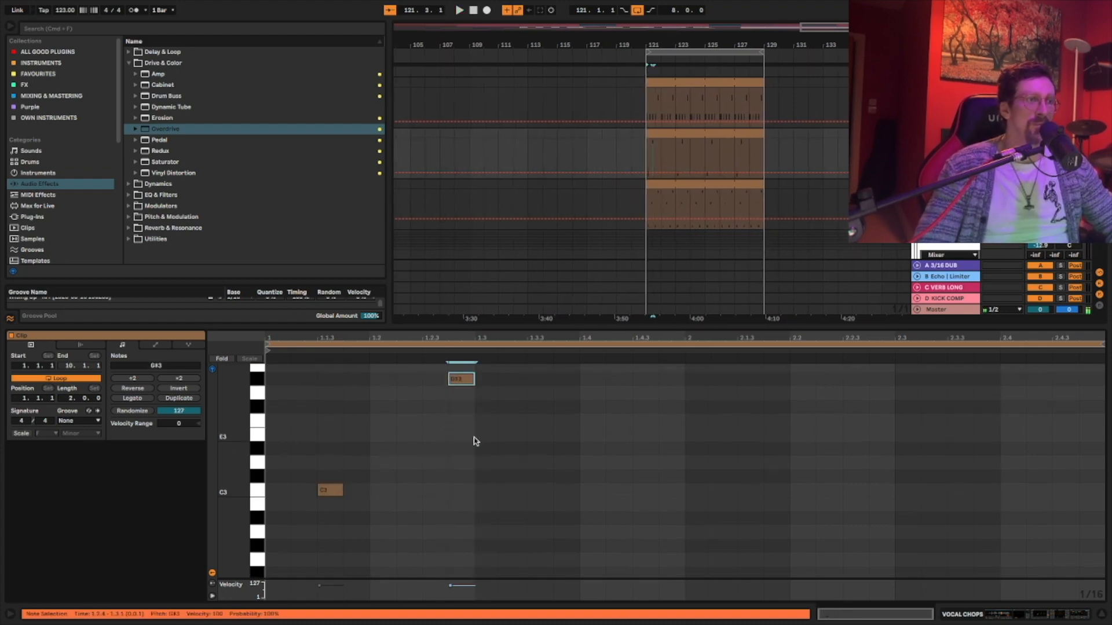
double_click(462, 394)
key("space")
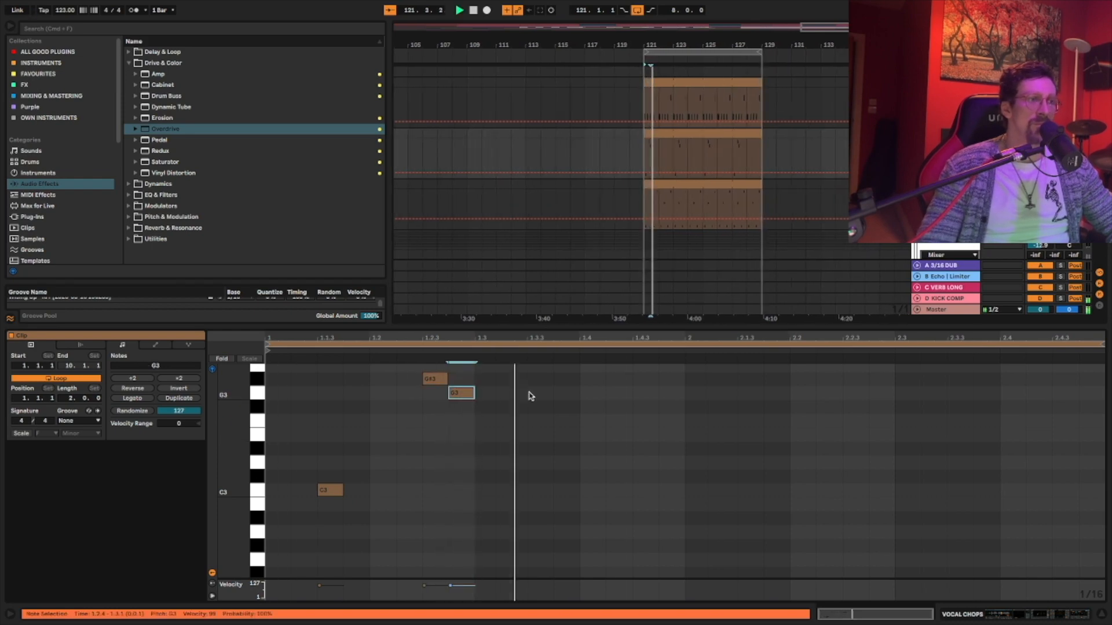
double_click(550, 496)
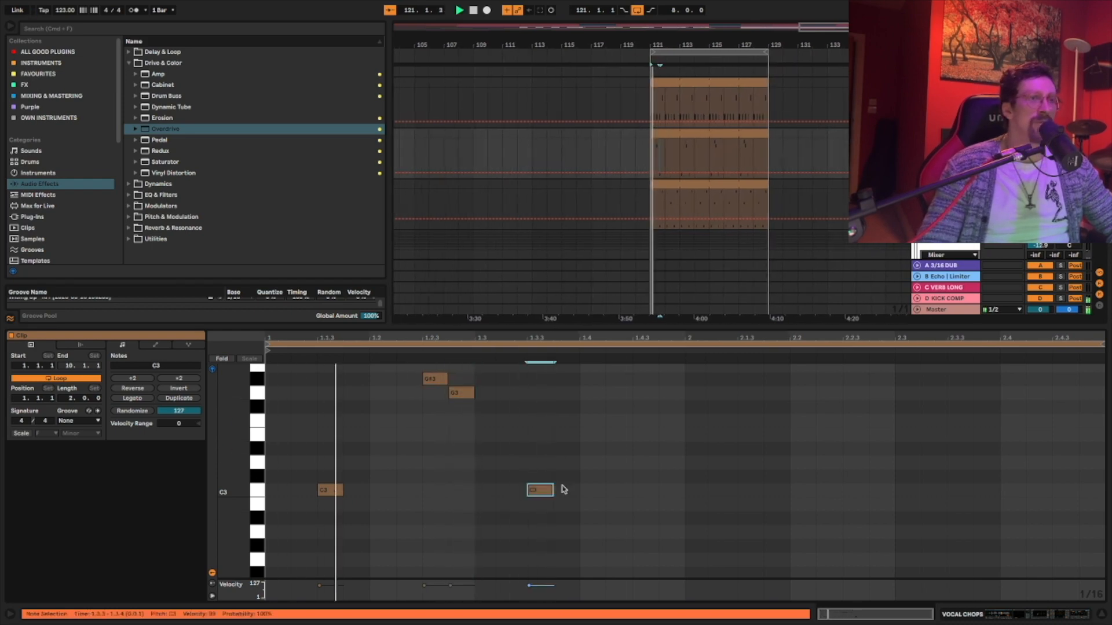
Duplicate the first bar's C3, G#3 and G3 notes into the second bar, play the pattern and show the track's devices.
key("space")
left_click_drag(686, 375, 268, 559)
key("ctrl+d")
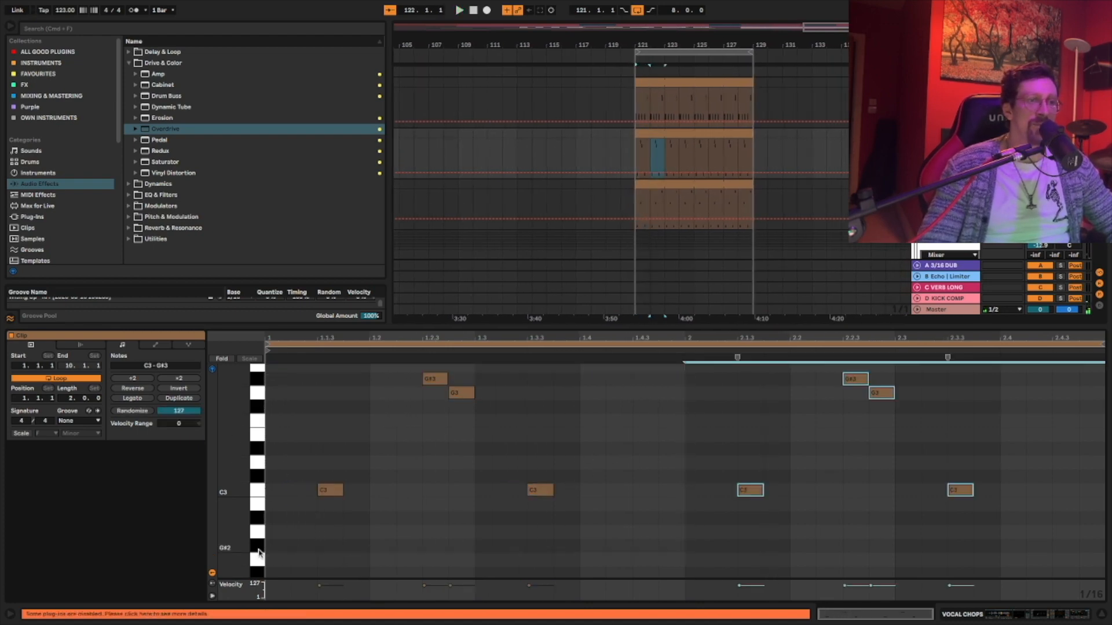
key("space")
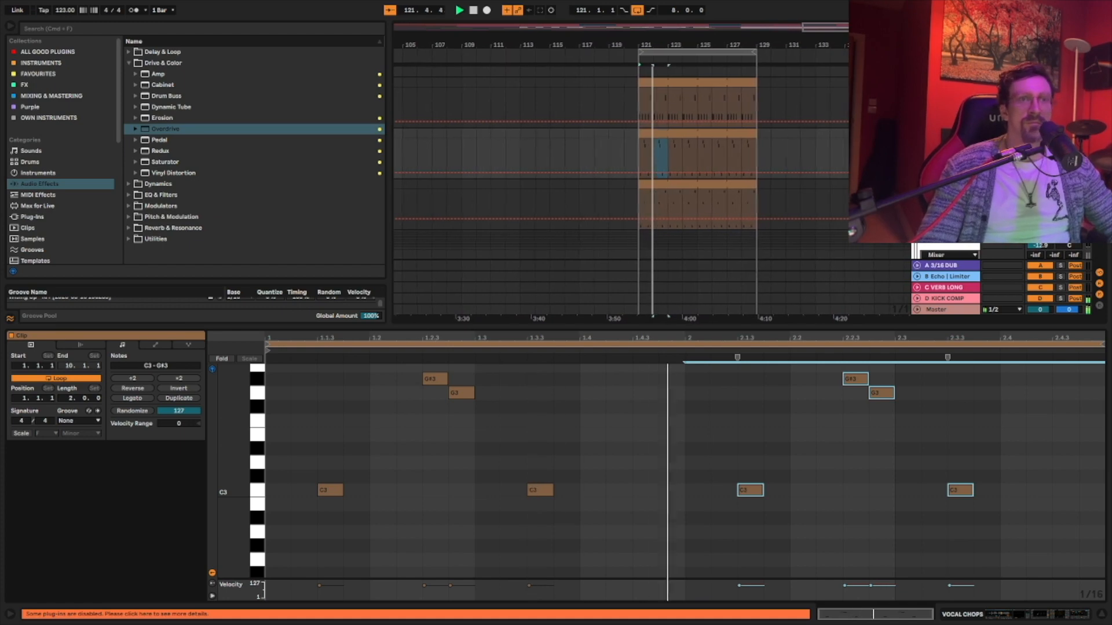
key("shift+Tab")
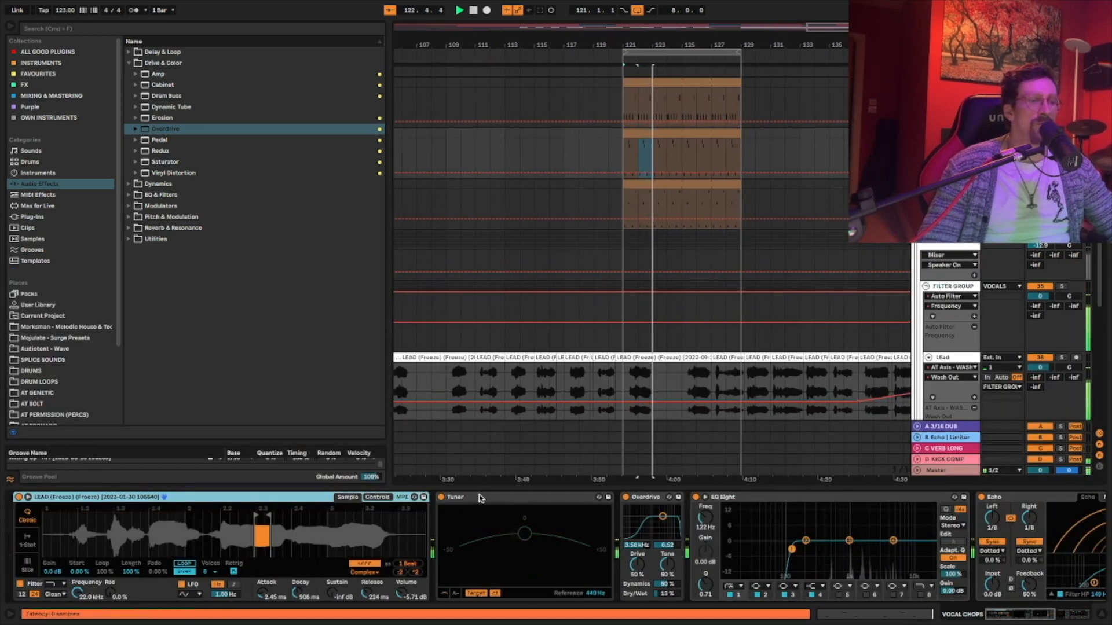
Stop playback, unfold the BASS and ARP tracks to compare them with the chop clips, and return to the chops at bar 121.
key("space")
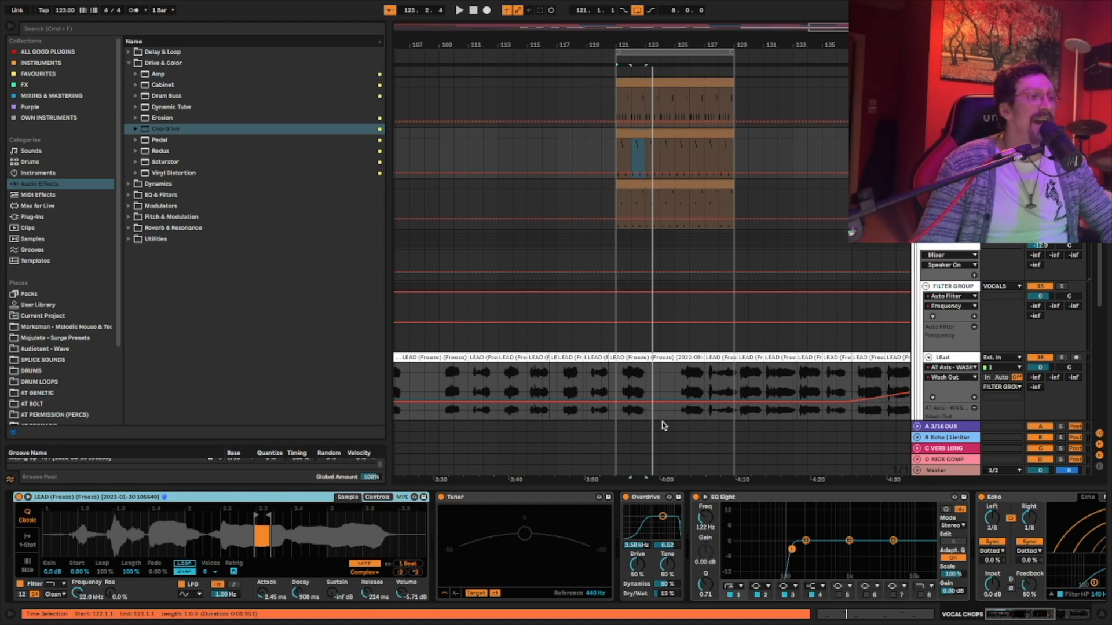
scroll(936, 331, "up", 8)
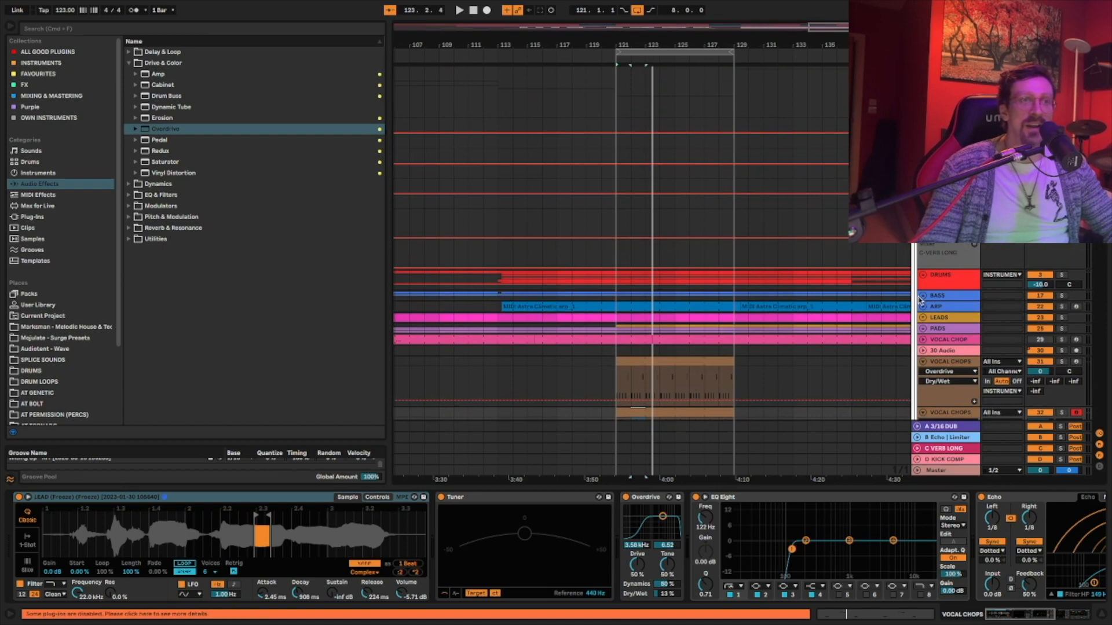
left_click(922, 296)
scroll(801, 279, "down", 10)
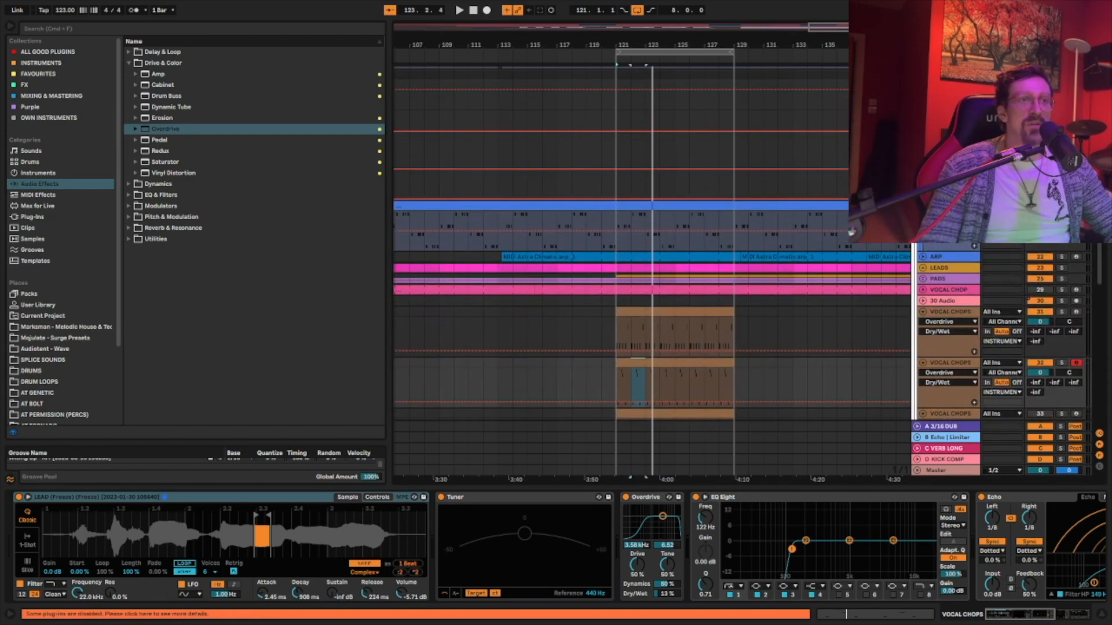
scroll(700, 223, "down", 10)
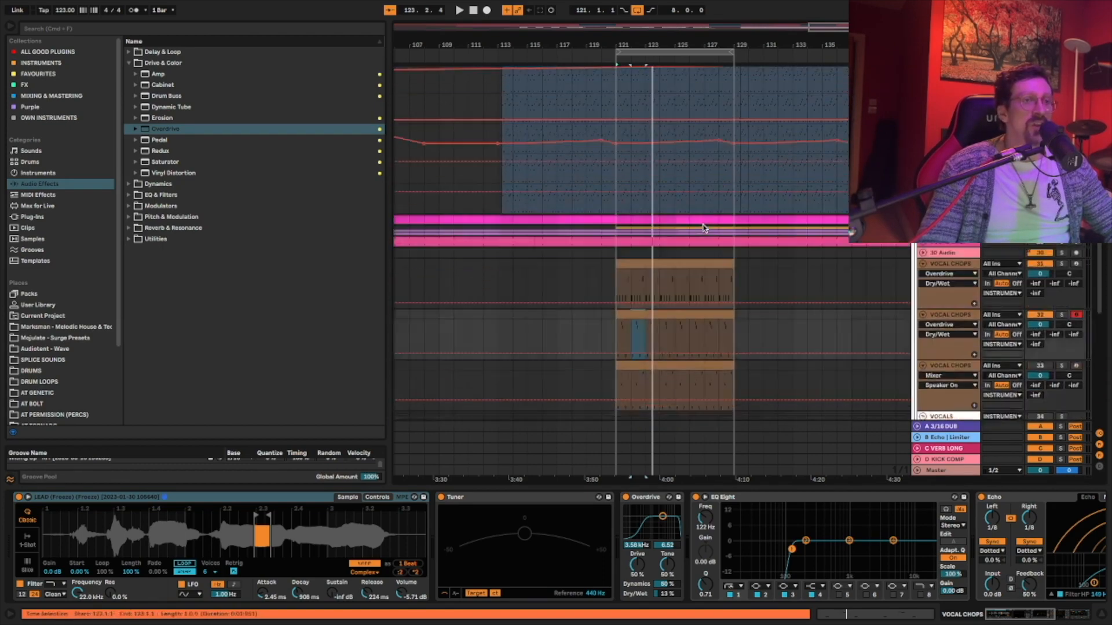
scroll(663, 108, "up", 1)
left_click_drag(656, 42, 658, 16)
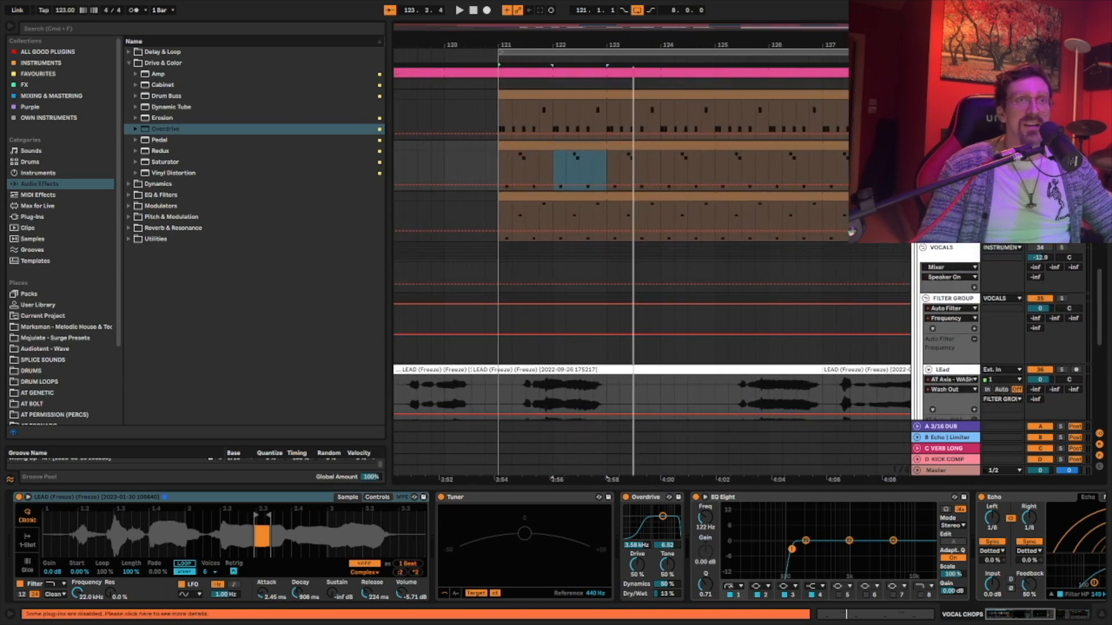
Show the second chop track's Simpler Decay automation in a new lane and try a rising ramp across the loop.
key("space")
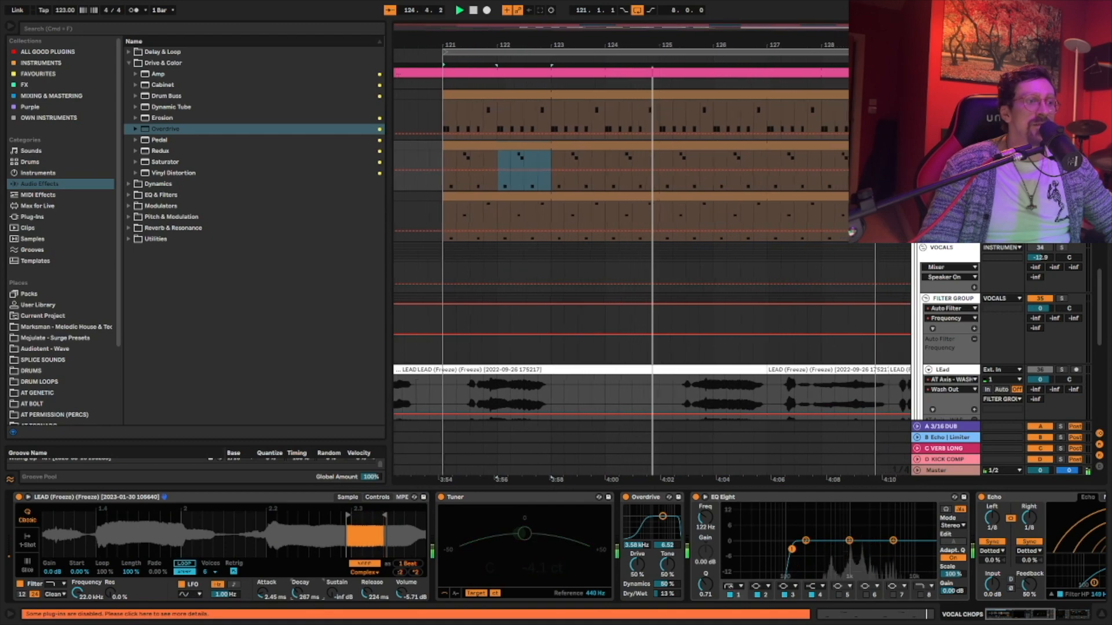
right_click(306, 591)
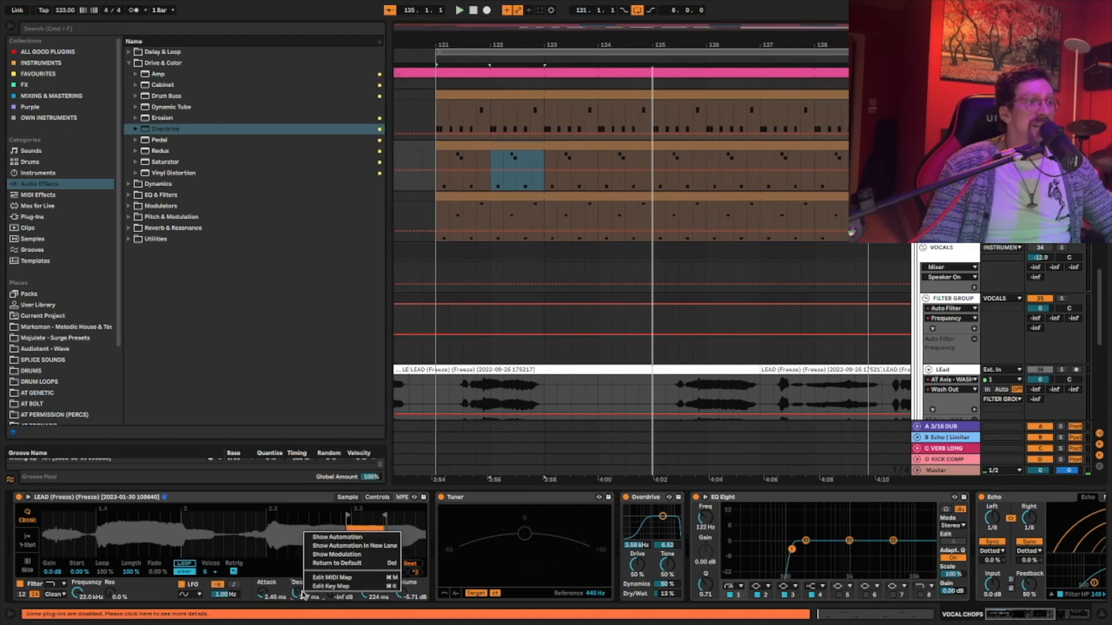
left_click(349, 546)
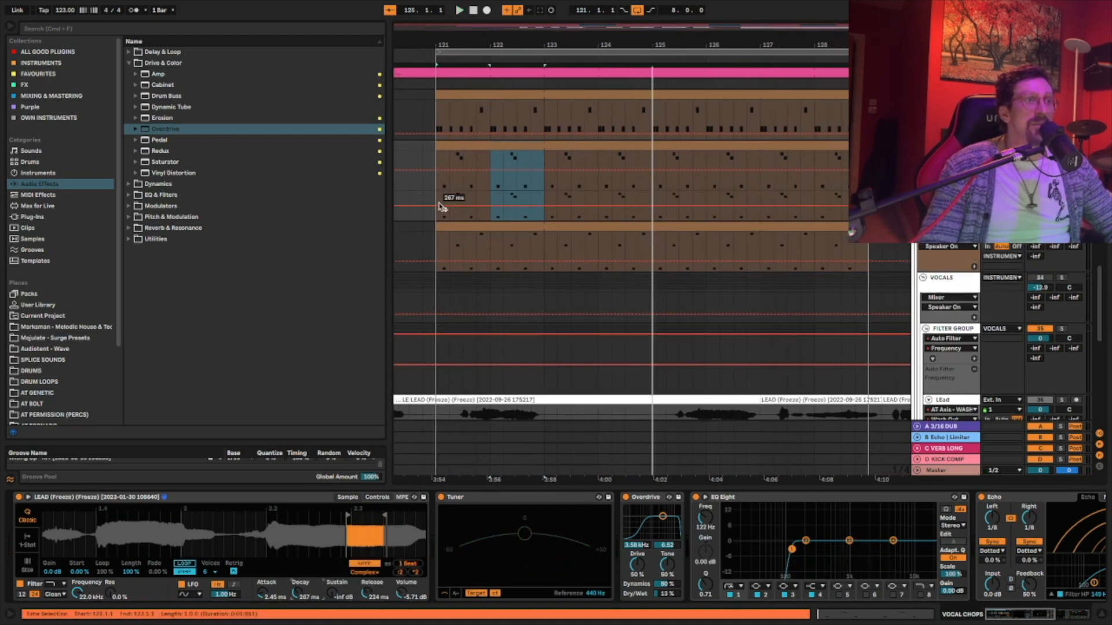
left_click(490, 174)
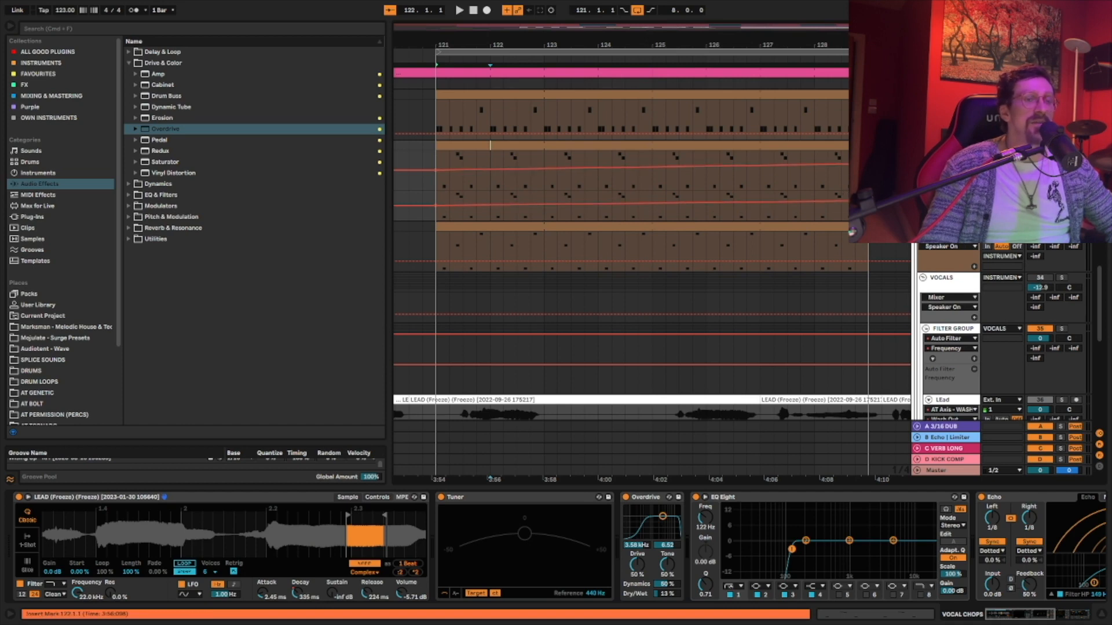
key("space")
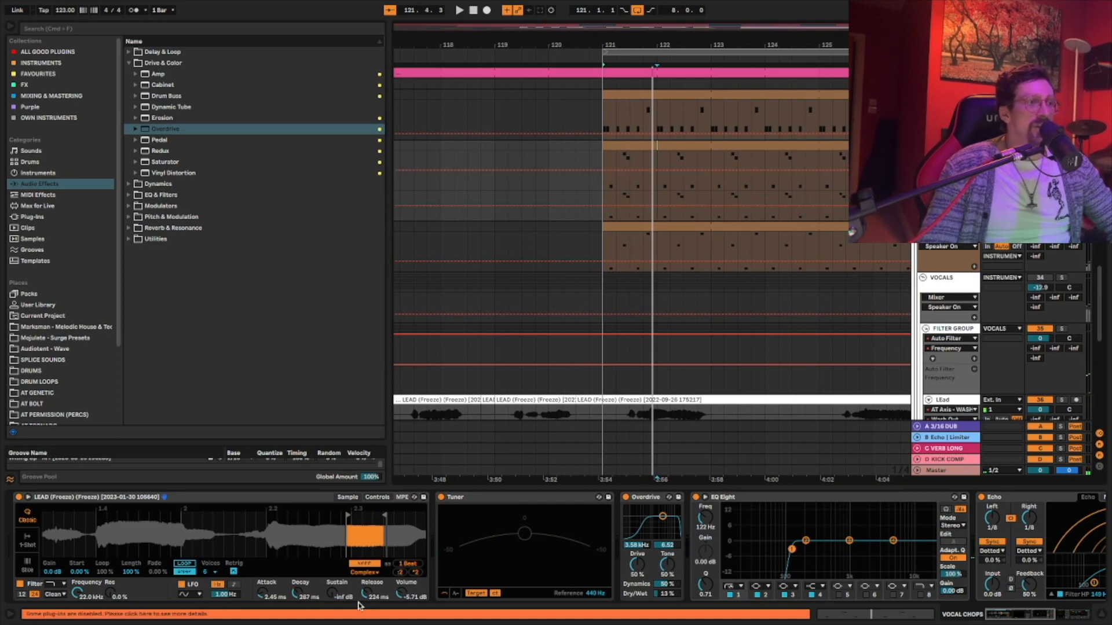
Search the audio effects for LFO, add it directly after Simpler on the second chop track and map it to Decay.
left_click(68, 197)
left_click(160, 28)
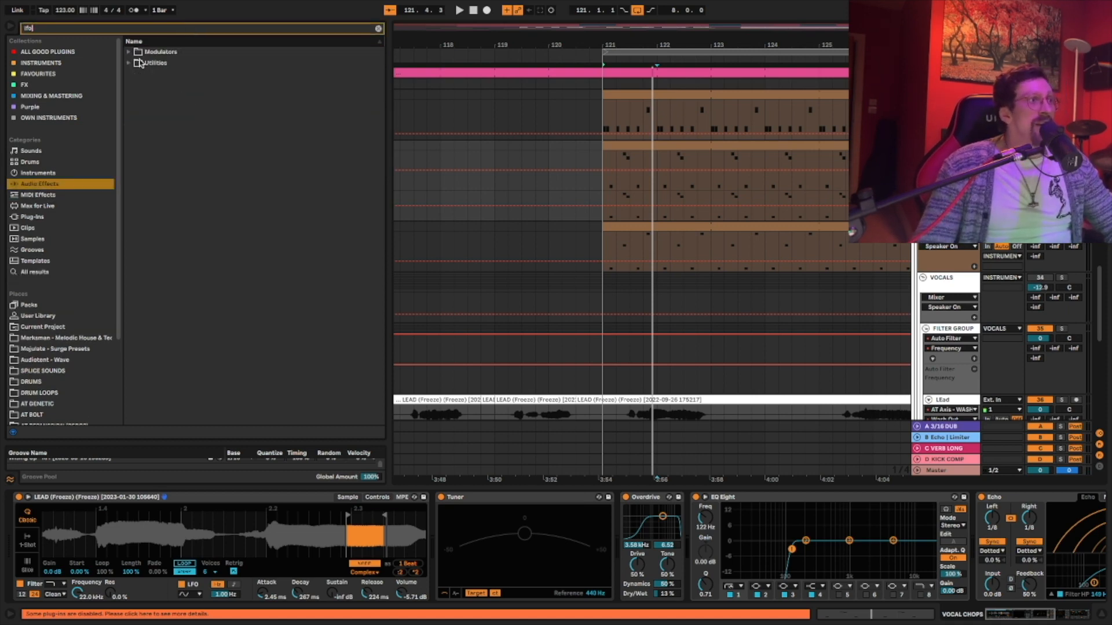
left_click(154, 65)
left_click_drag(512, 487, 455, 539)
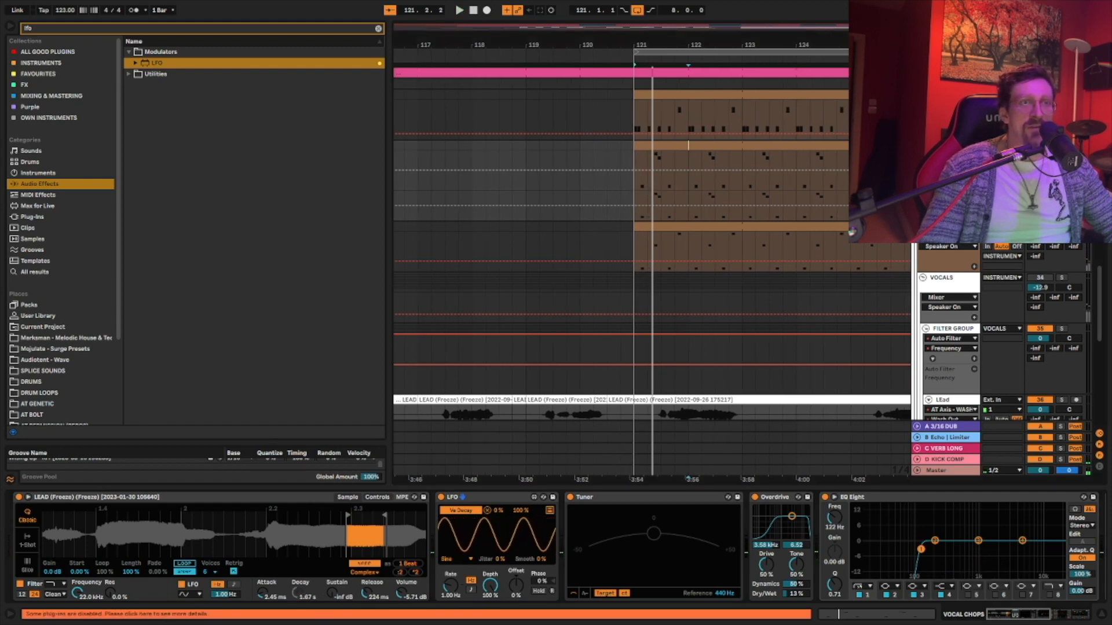
Set the LFO's Decay mapping range to 50–71%, waveform to Random, rate to 1/16 and depth to 100%, and audition it.
left_click_drag(500, 587, 494, 590)
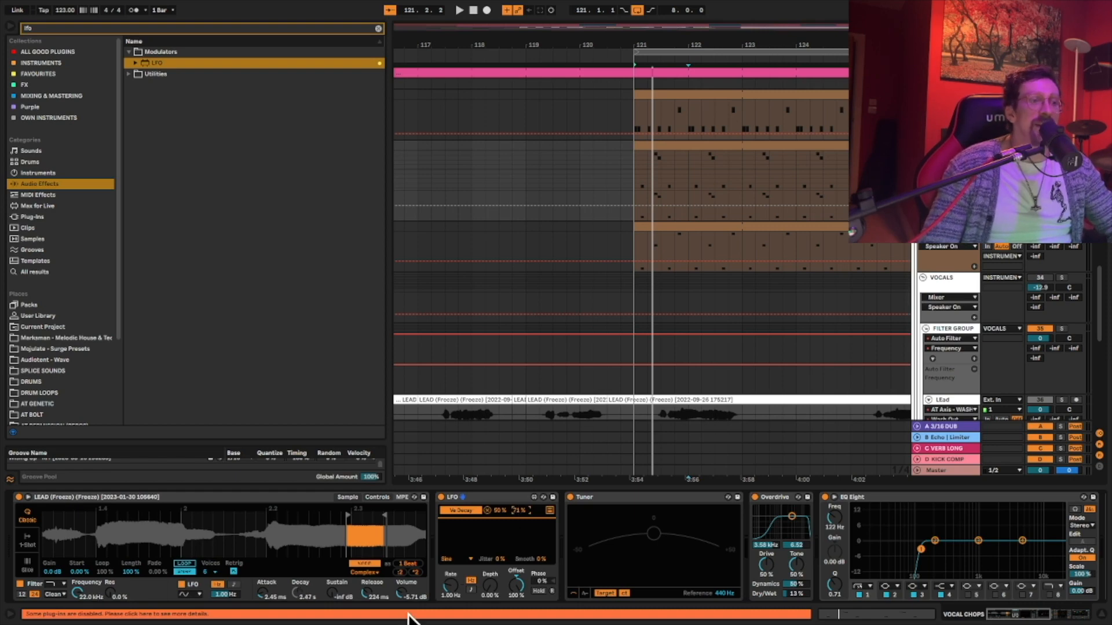
left_click(449, 559)
left_click(452, 540)
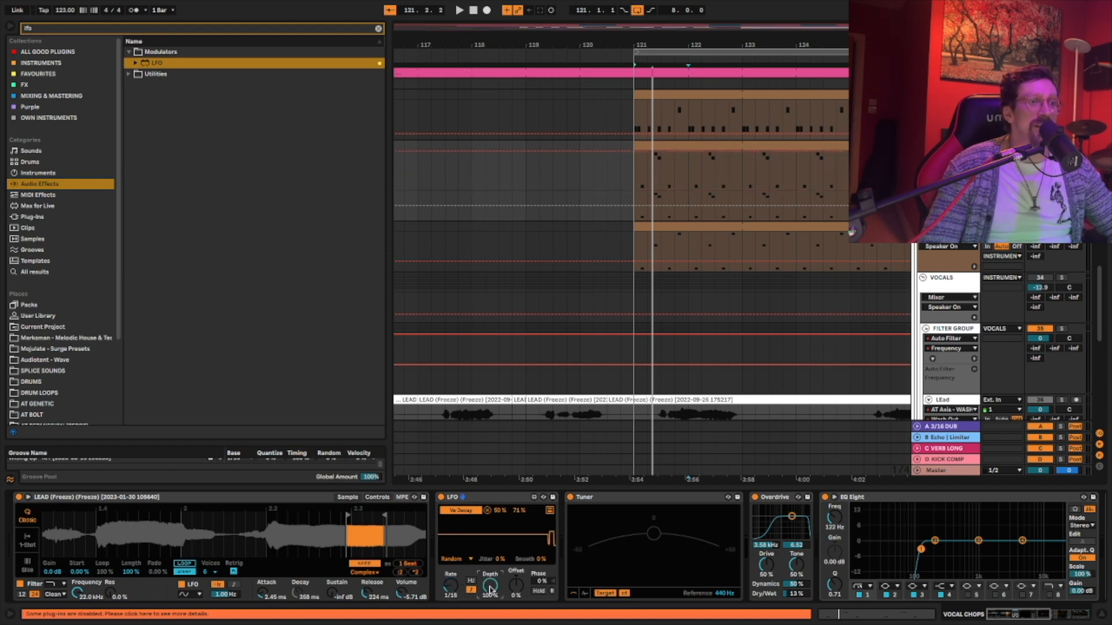
key("space")
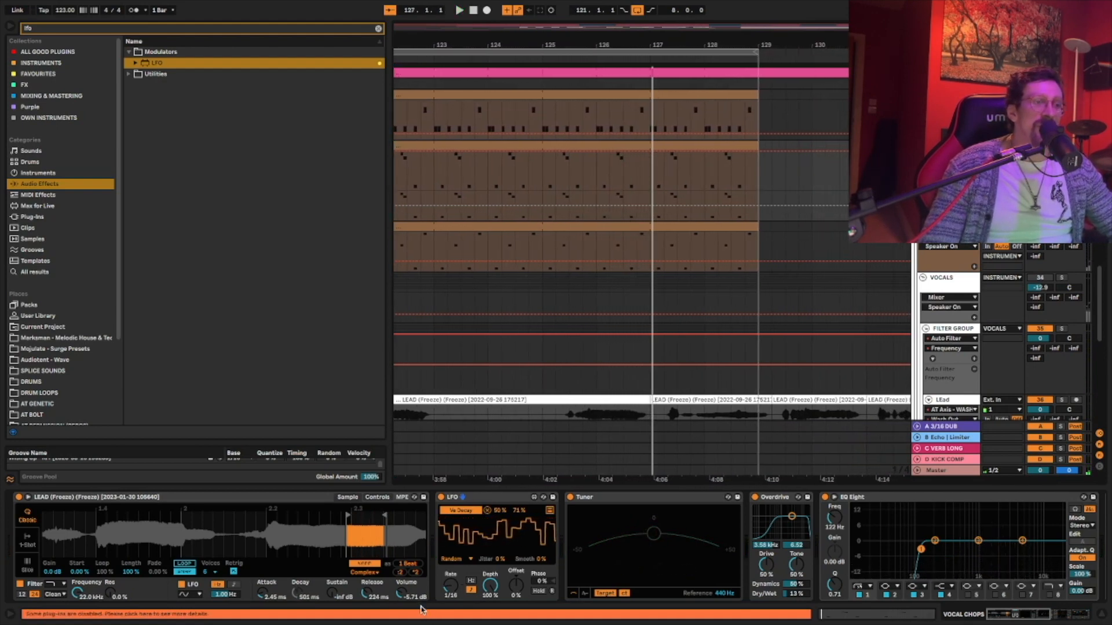
Bring the full eight-bar loop into view and audition the layered chops from bar 121 with the LFO modulation.
scroll(517, 120, "left", 4)
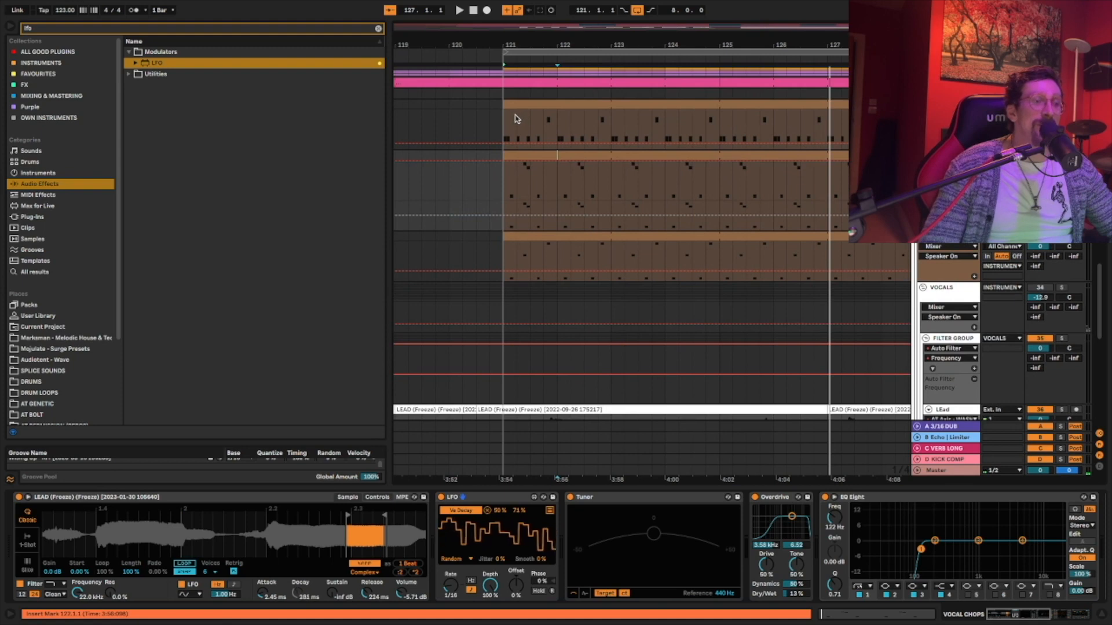
scroll(518, 119, "up", 2)
left_click_drag(503, 114, 493, 110)
left_click_drag(708, 44, 584, 44)
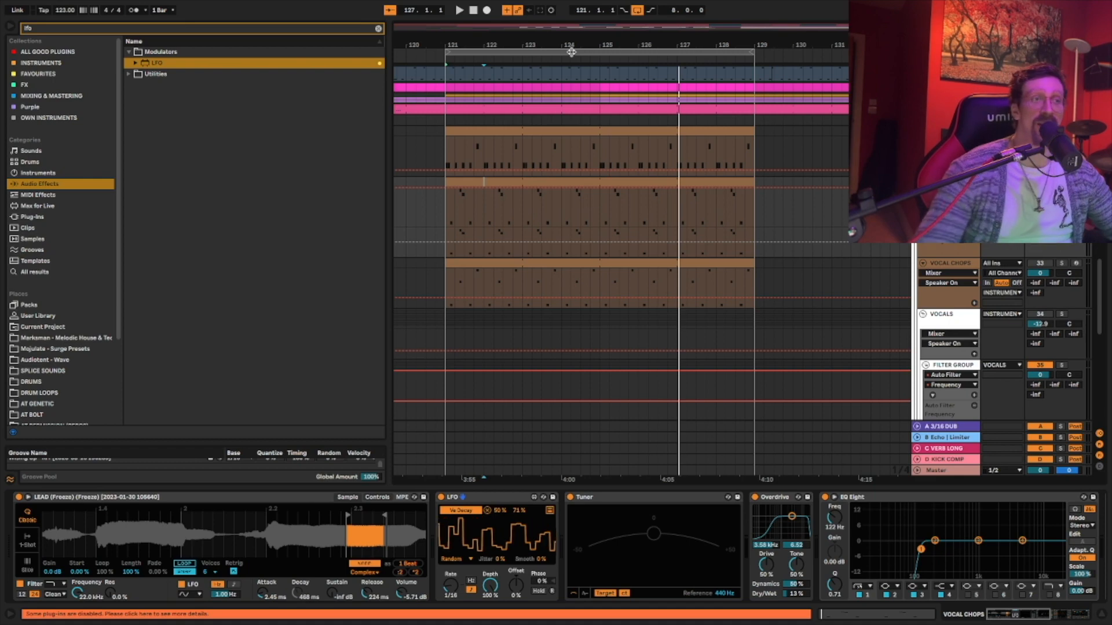
key("space")
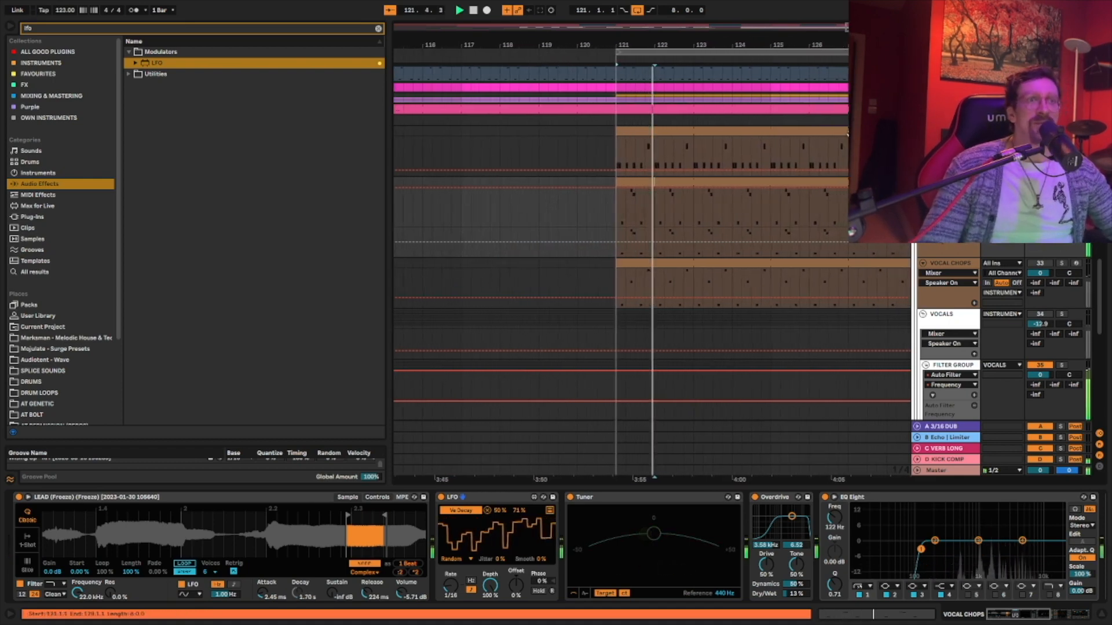
key("space")
Display the Simpler Decay automation on the first vocal chop track, clear the effect search and audition the loop.
key("ctrl+z")
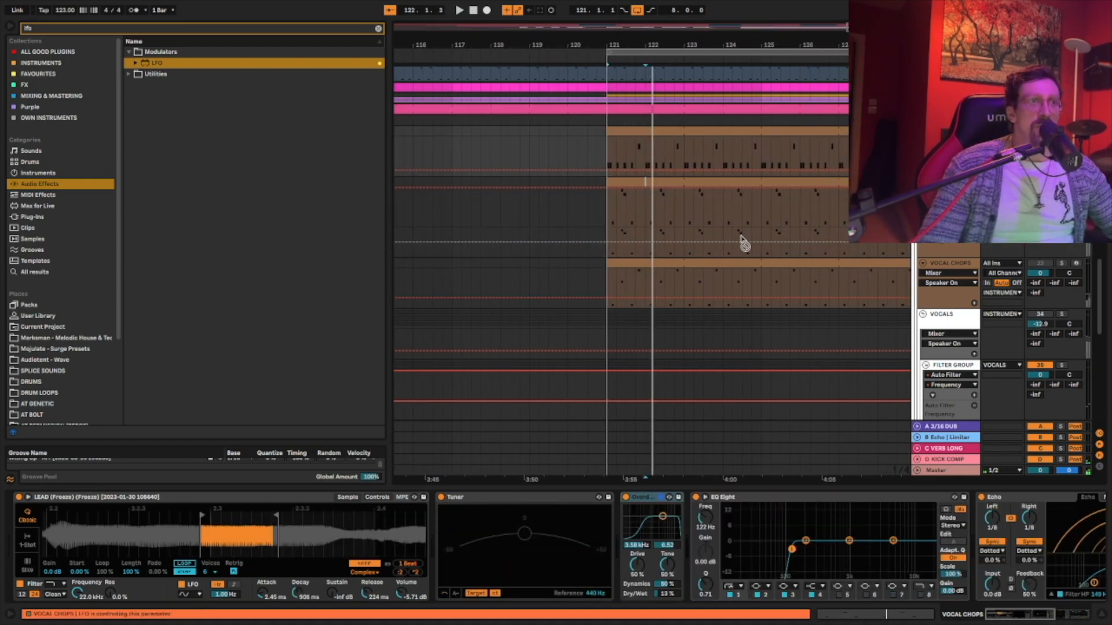
key("space")
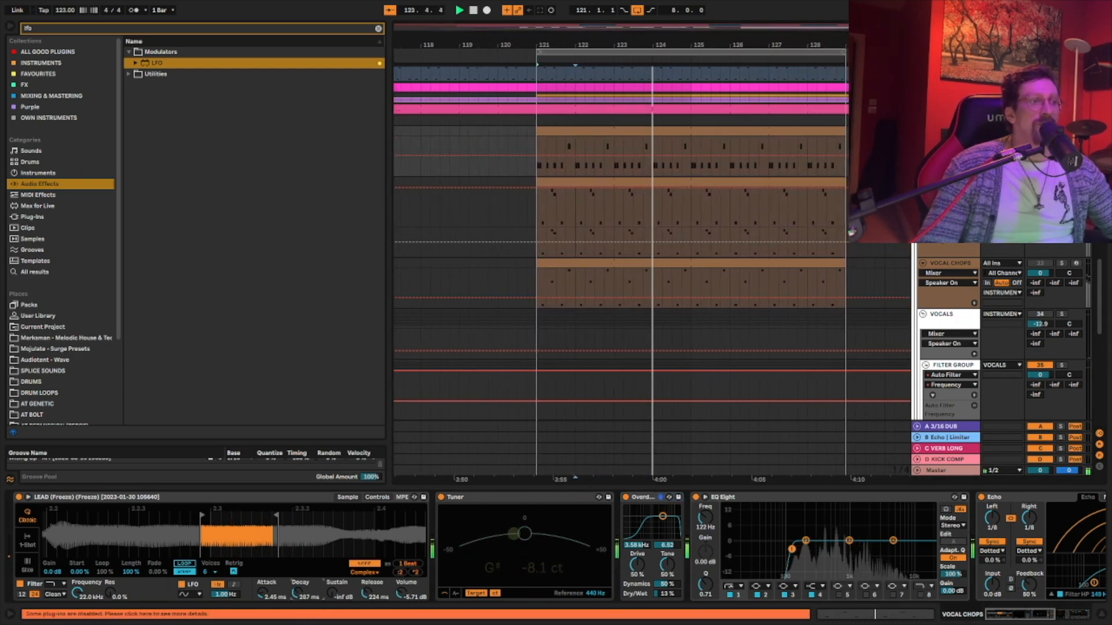
key("space")
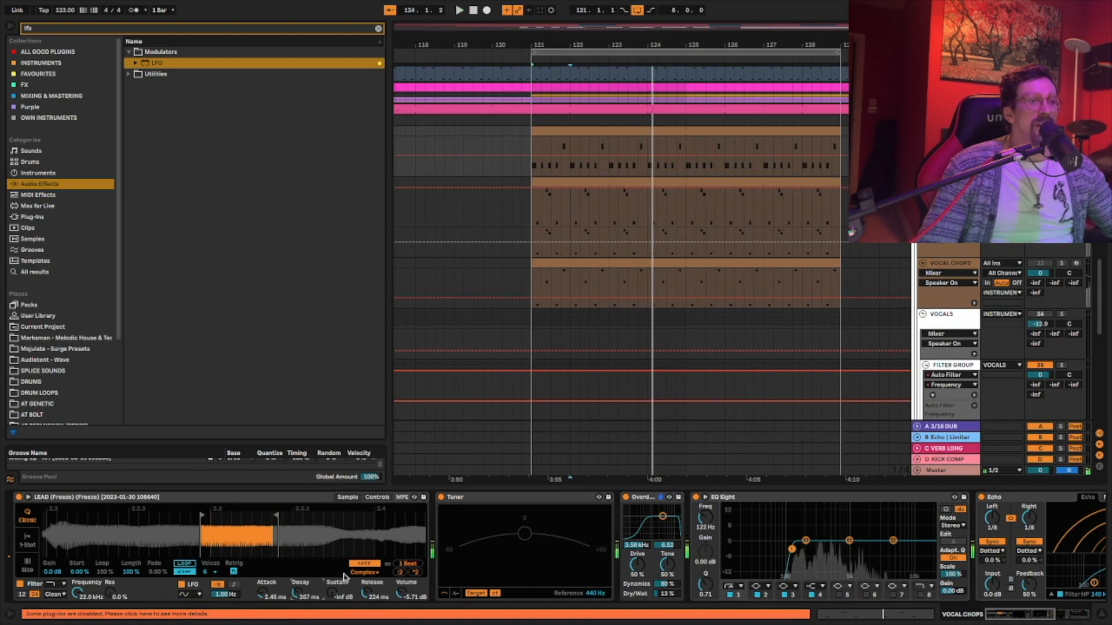
left_click(377, 29)
left_click(560, 131)
key("space")
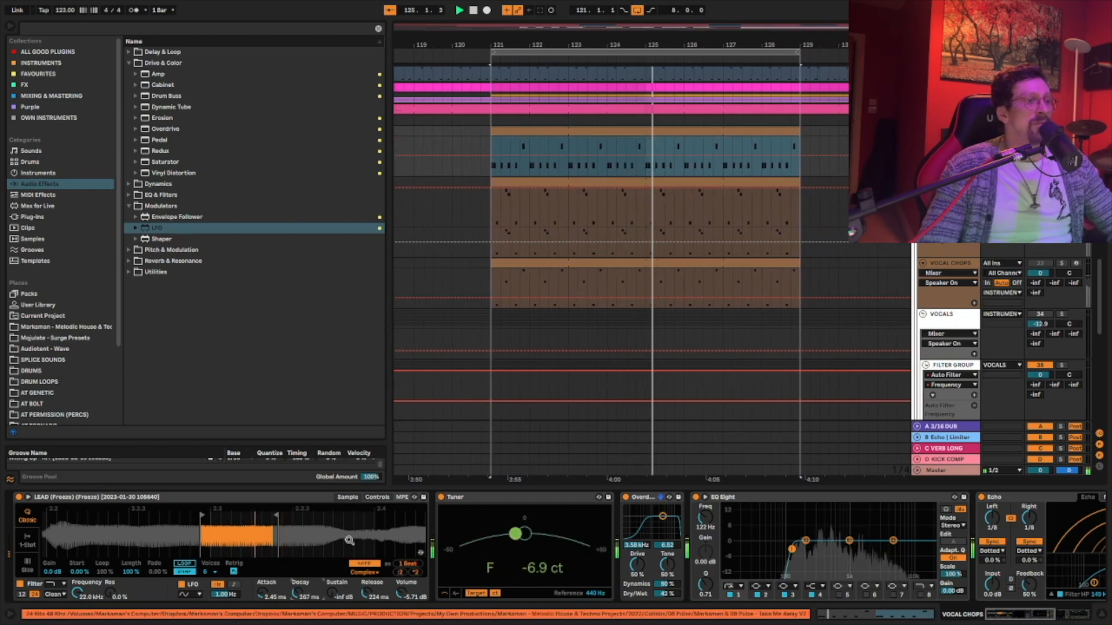
key("space")
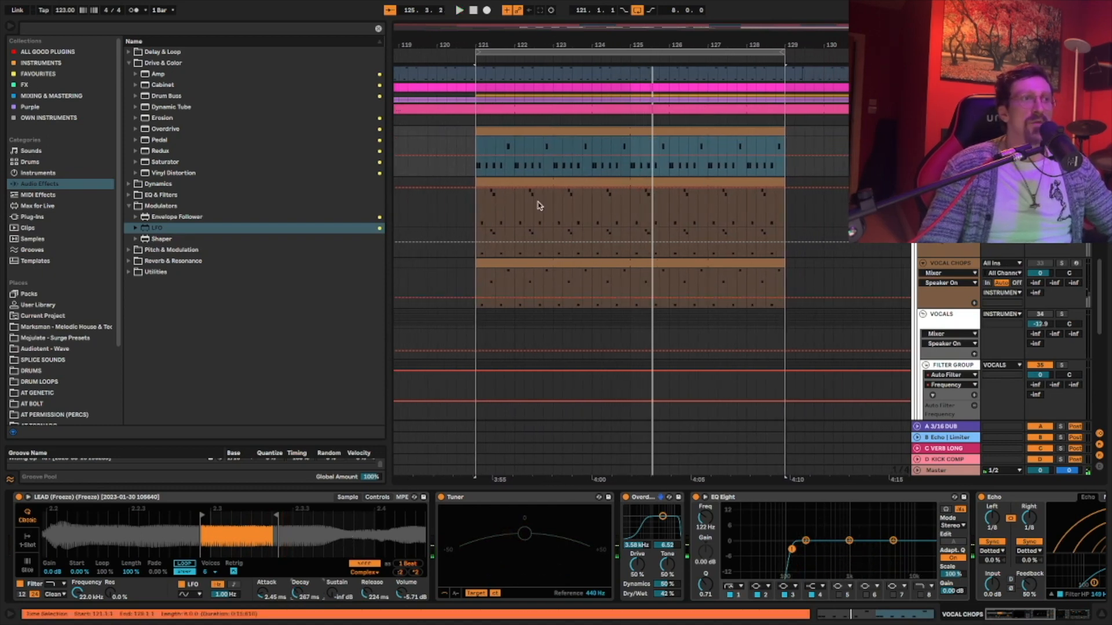
Automate the first chop track's Decay to rise towards bar 125, drop back and rise again to bar 129, and play it.
left_click(473, 155)
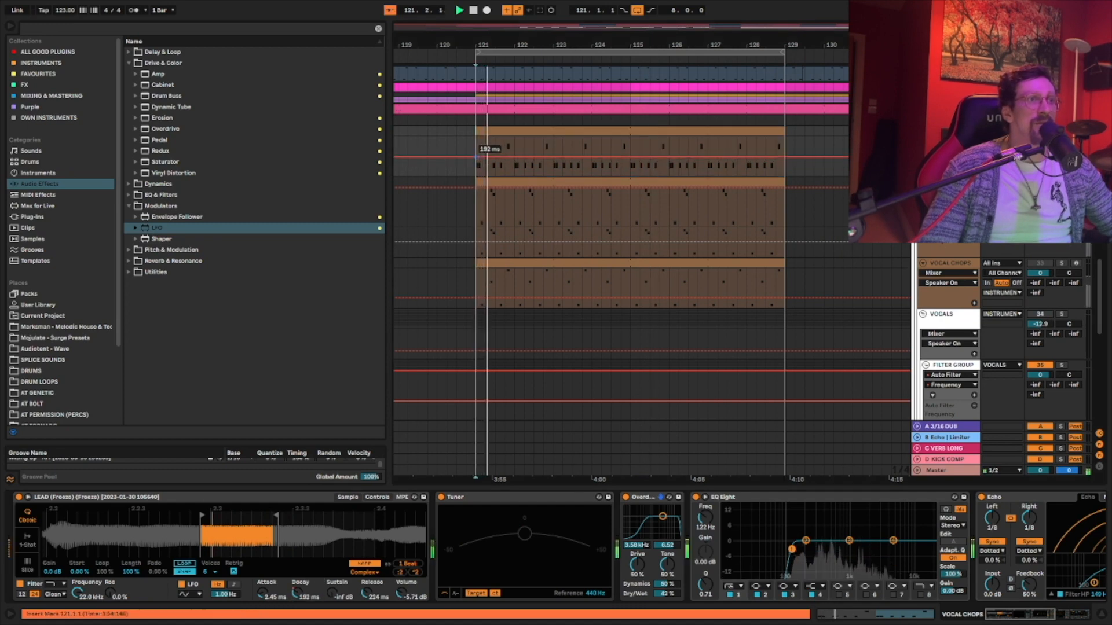
left_click_drag(784, 157, 784, 145)
left_click_drag(710, 148, 710, 156)
left_click(601, 156)
left_click_drag(630, 155, 630, 148)
left_click_drag(649, 148, 630, 155)
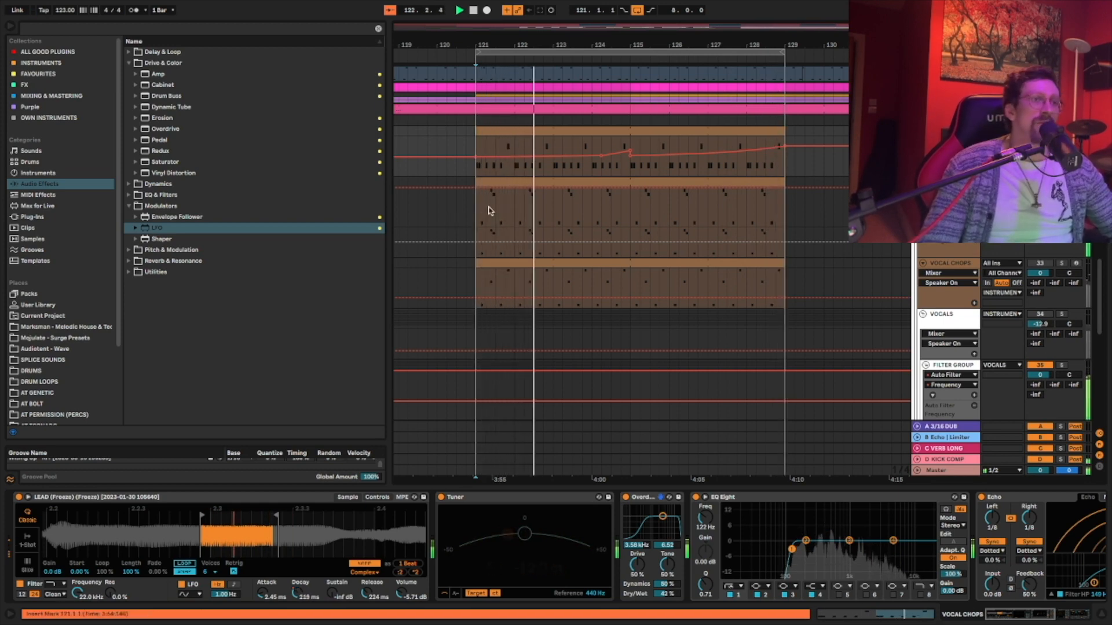
key("space")
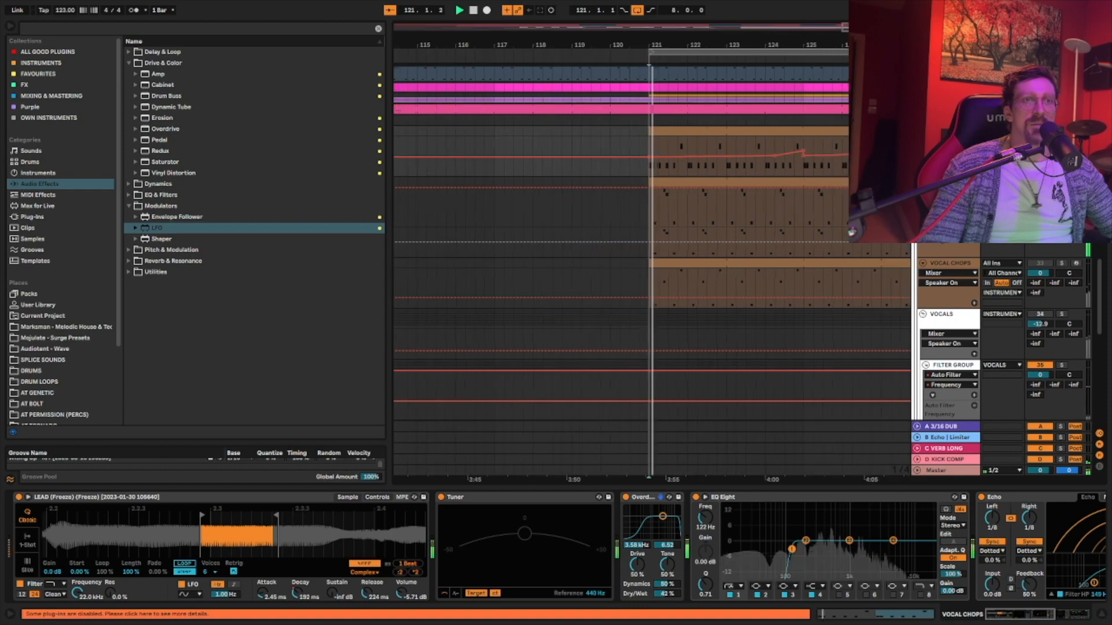
Set the Reverb's Decay to 3.16 s and Dry/Wet to 45% on the second vocal chop track during playback.
left_click(948, 186)
scroll(949, 566, "right", 5)
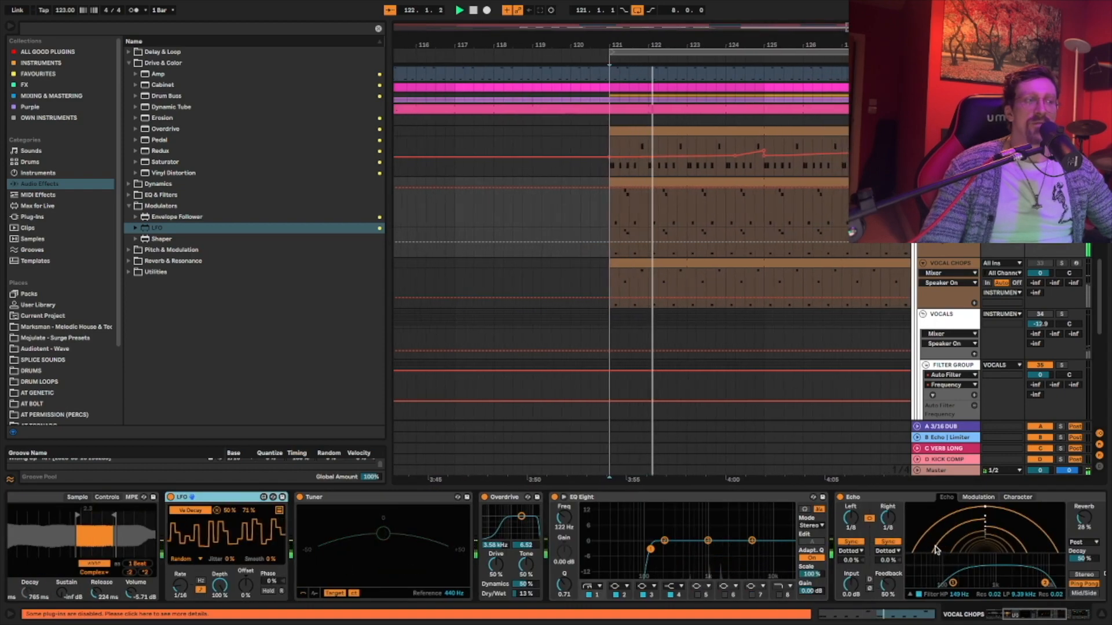
scroll(540, 550, "left", 5)
scroll(540, 550, "right", 2)
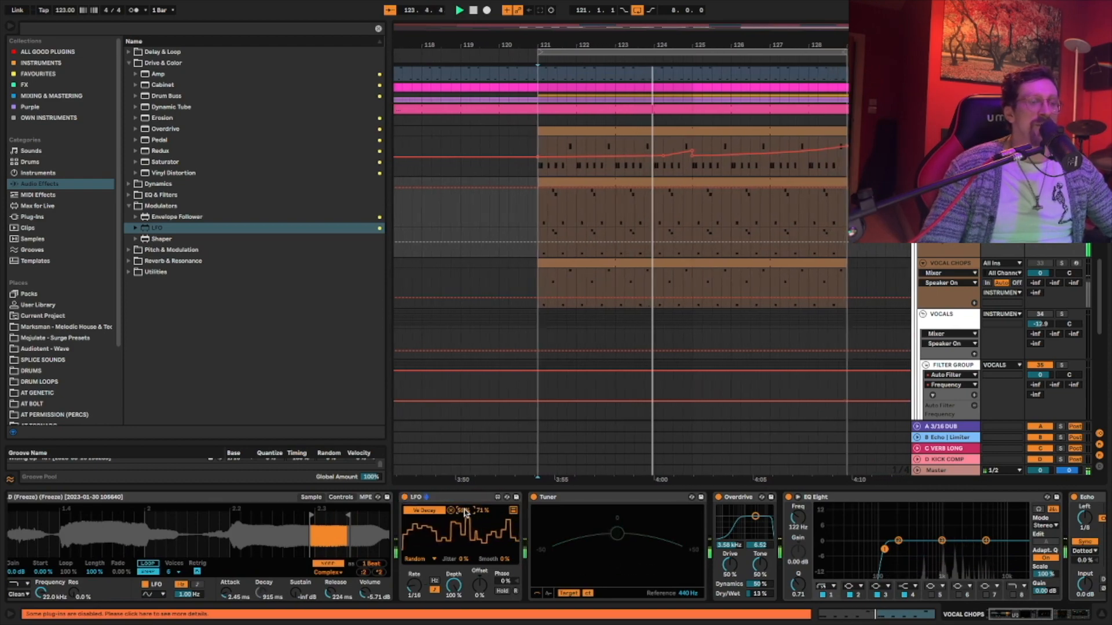
scroll(585, 514, "right", 5)
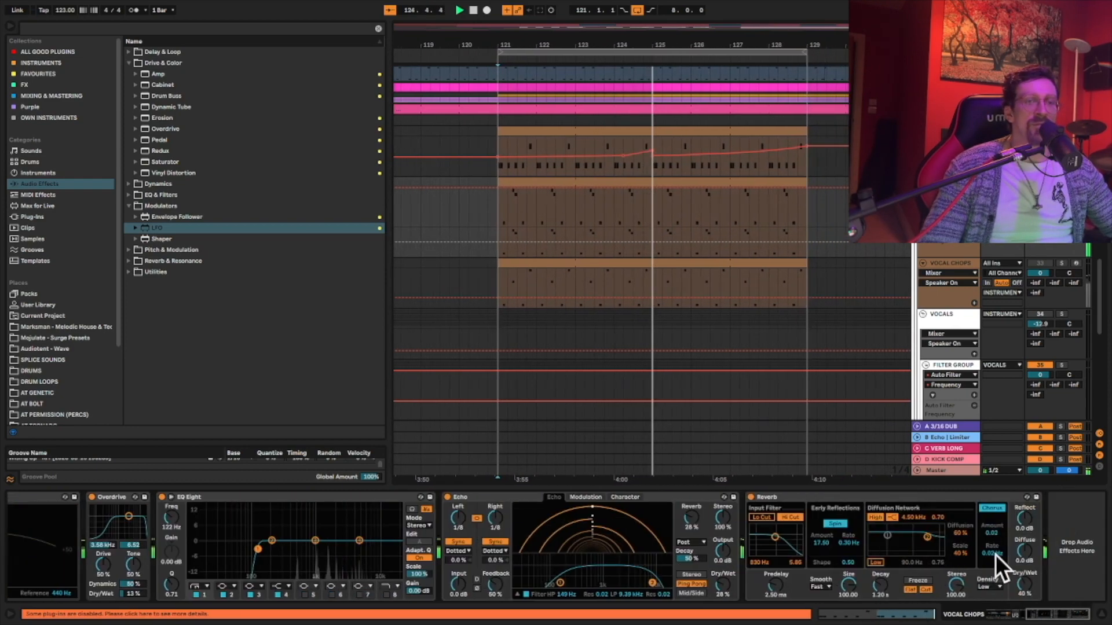
mouse_move(880, 585)
left_mouse_down()
mouse_move(880, 568)
mouse_move(880, 582)
left_mouse_up()
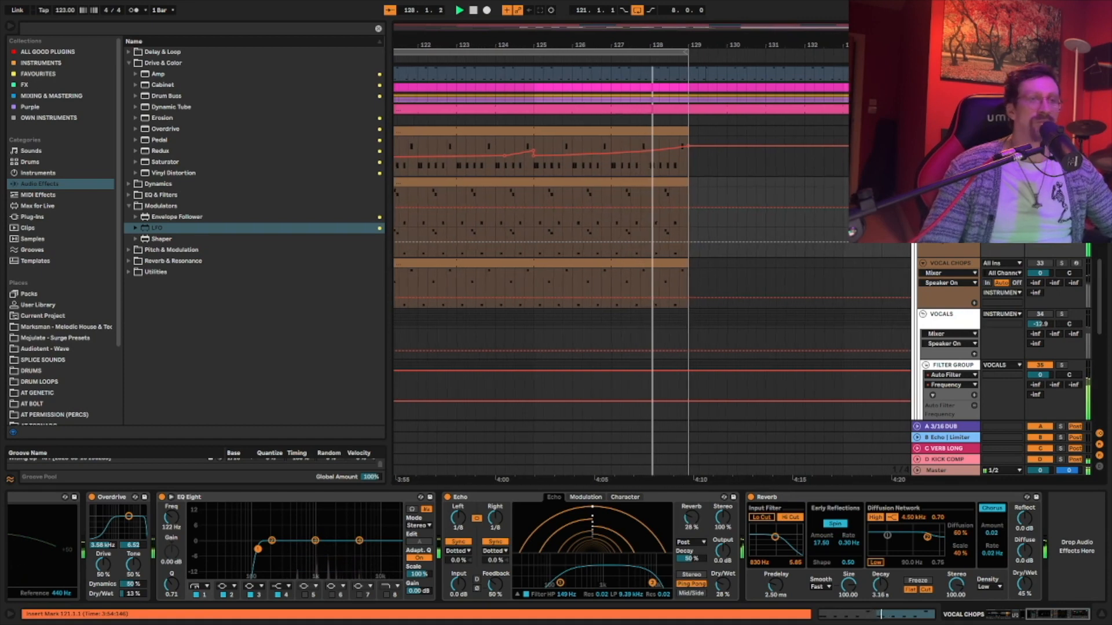
Select the second chop track's clip, reopen its device chain and zoom out the sample waveform in Simpler.
scroll(652, 261, "up", 3)
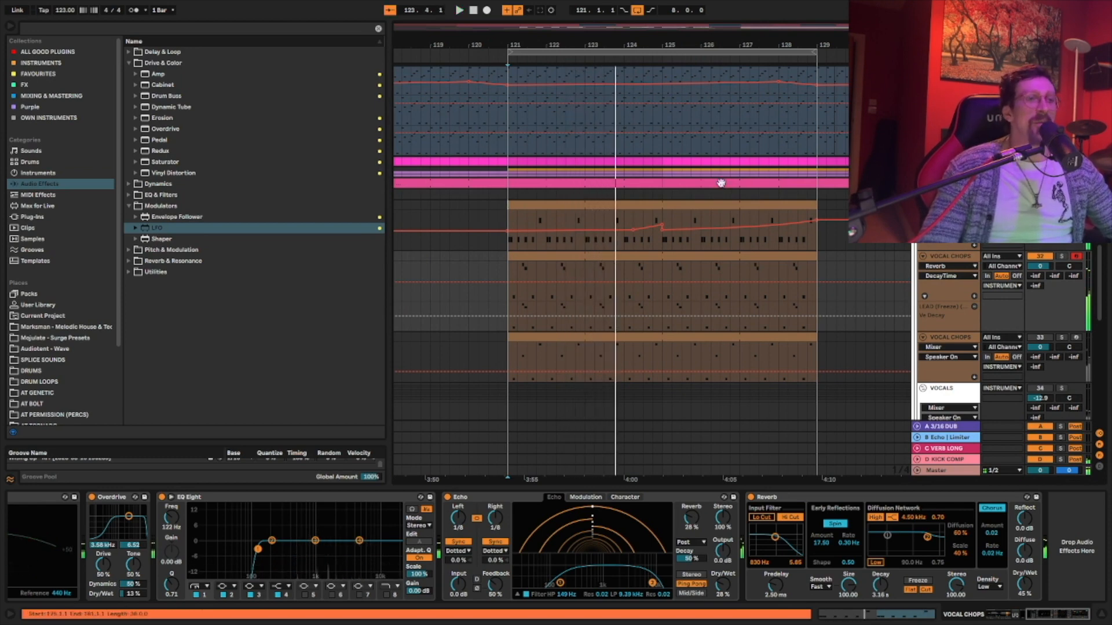
scroll(739, 296, "down", 2)
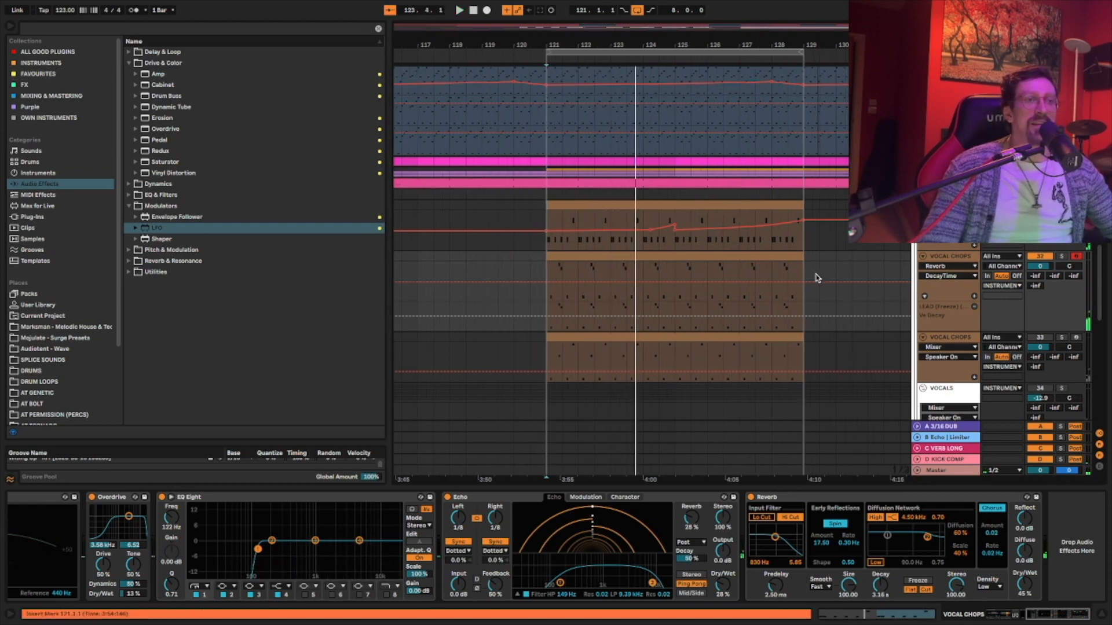
double_click(660, 256)
key("ctrl+alt+l")
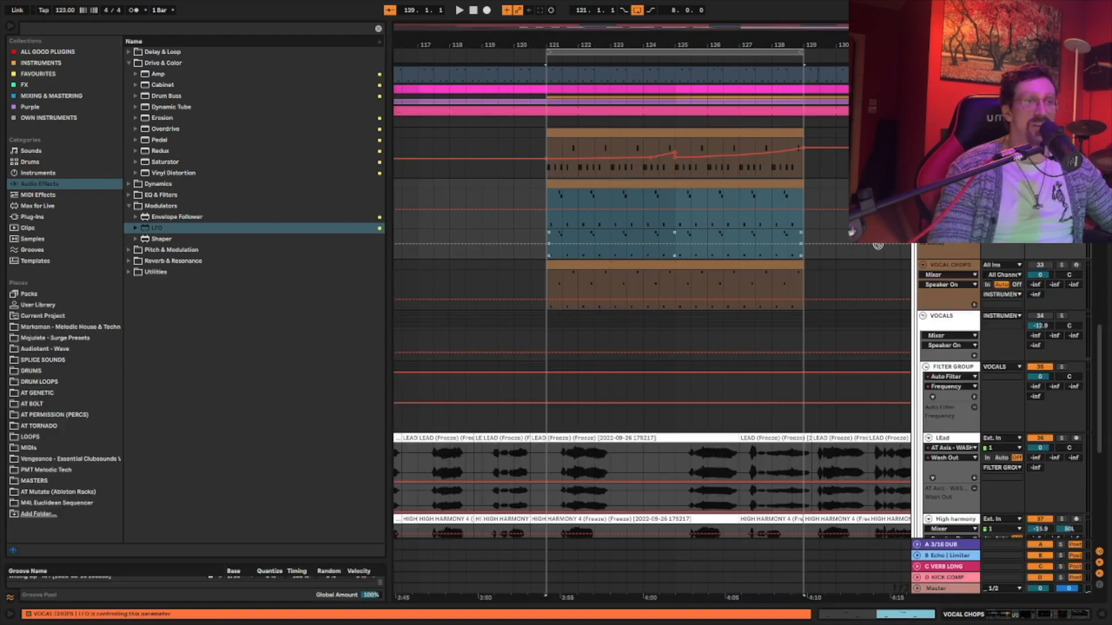
key("shift+Tab")
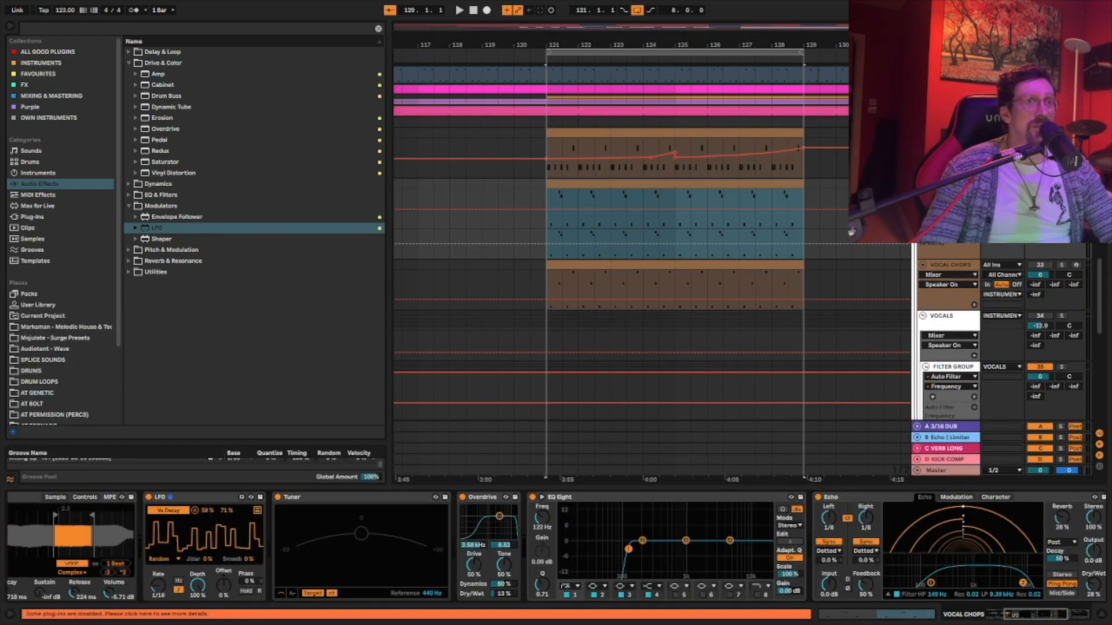
scroll(650, 526, "left", 5)
left_click_drag(348, 538, 235, 506)
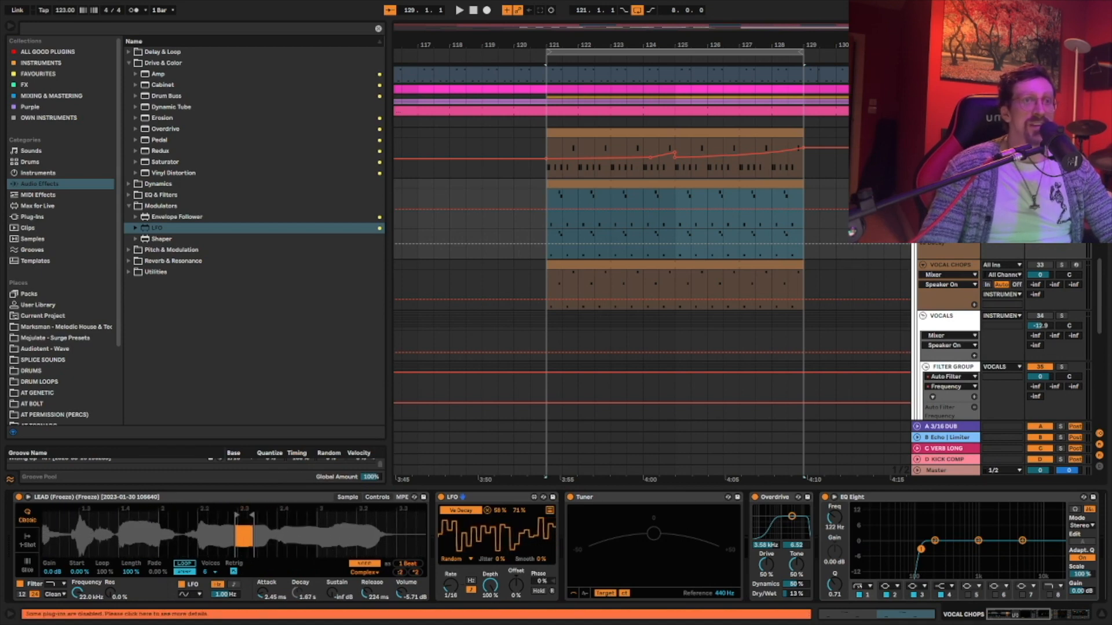
Move the second vocal chop's one-beat sample region to a later part of the waveform and play the loop.
key("space")
left_click_drag(278, 510, 251, 530)
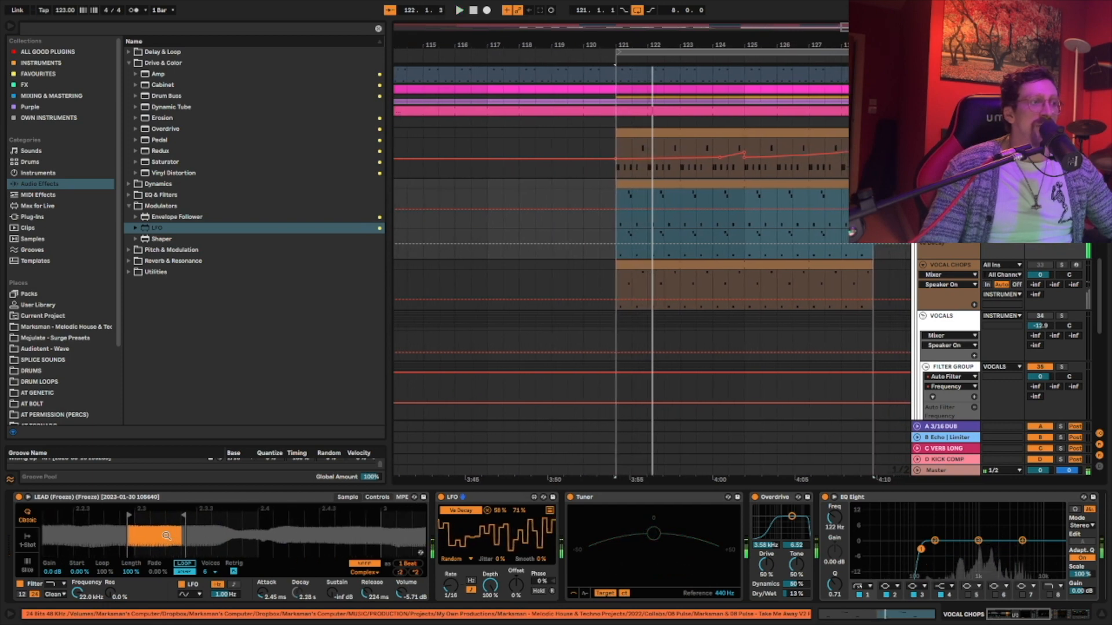
left_click_drag(182, 515, 303, 521)
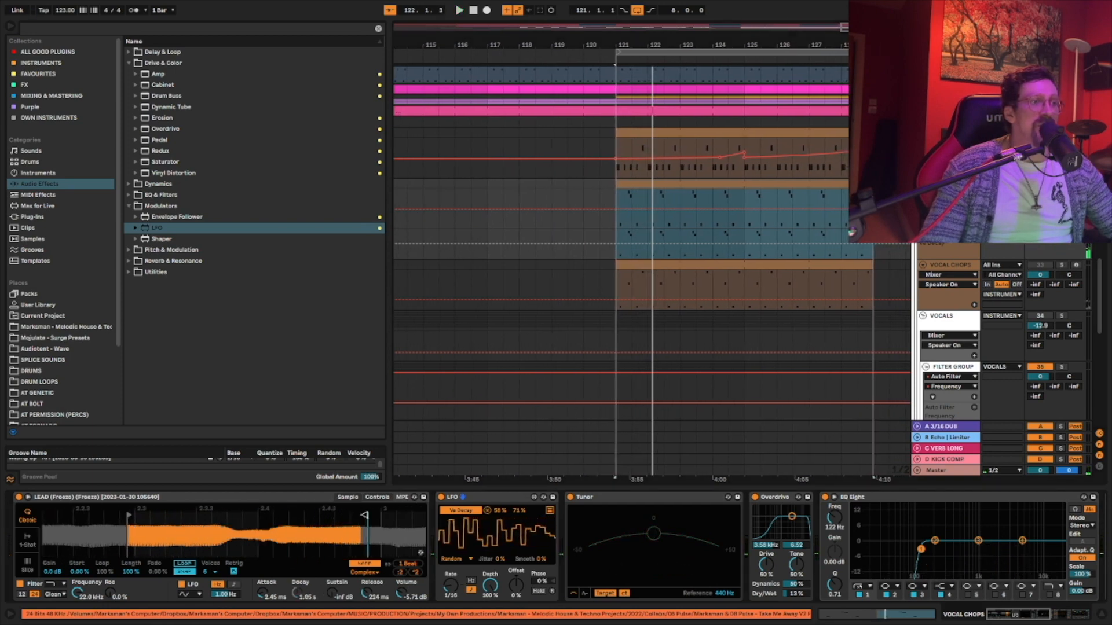
left_click_drag(128, 515, 273, 504)
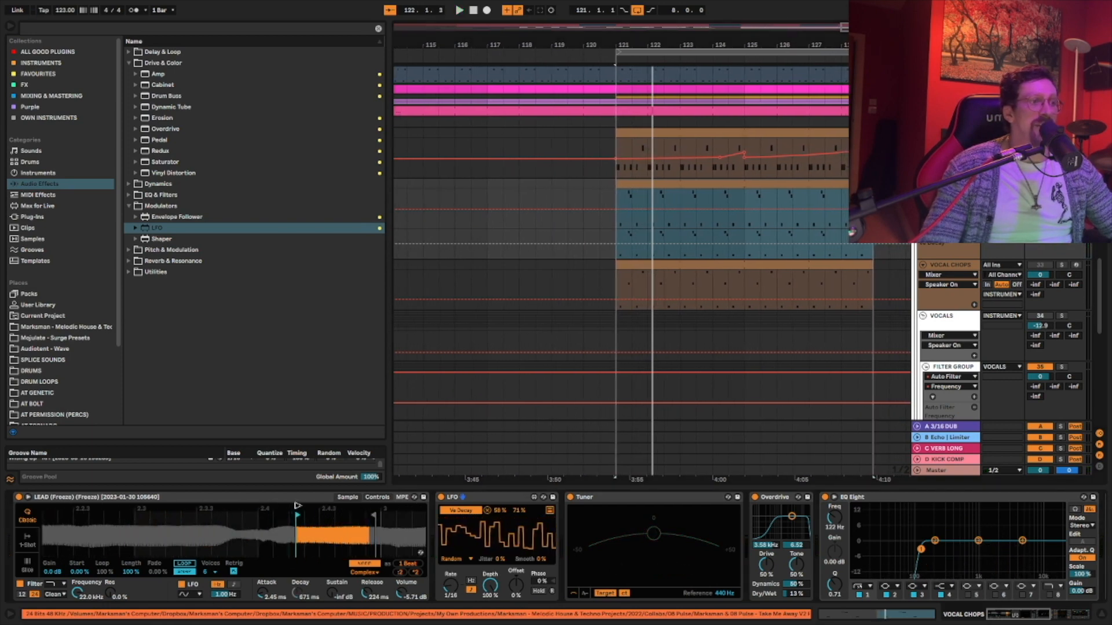
key("space")
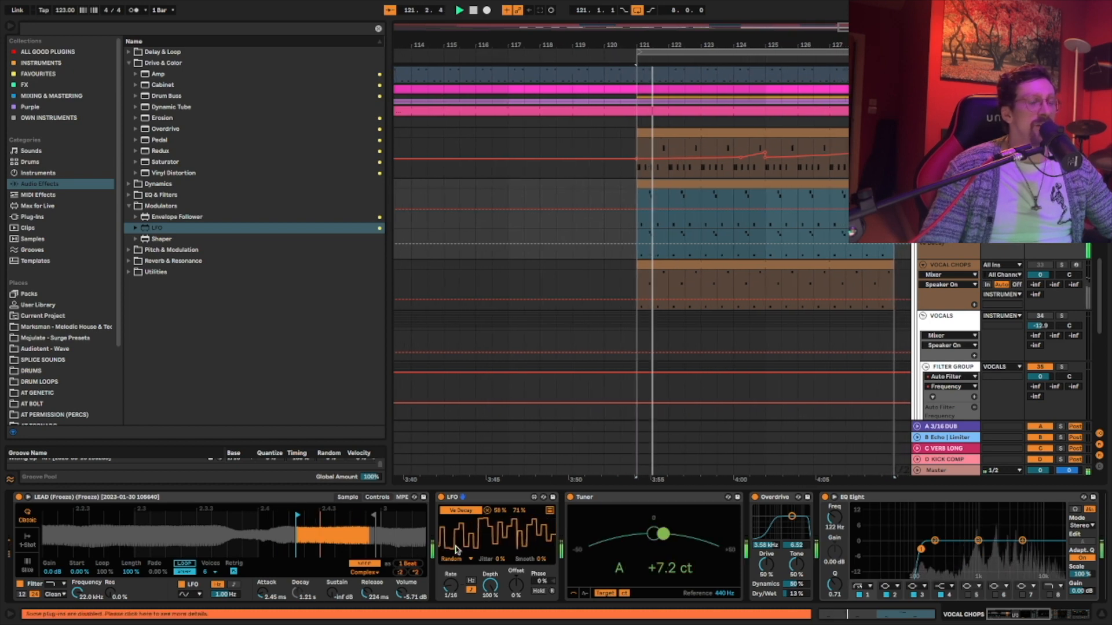
Check the Simpler's control settings, shift the sample region to a slice near the phrase's end and audition it.
left_click(377, 497)
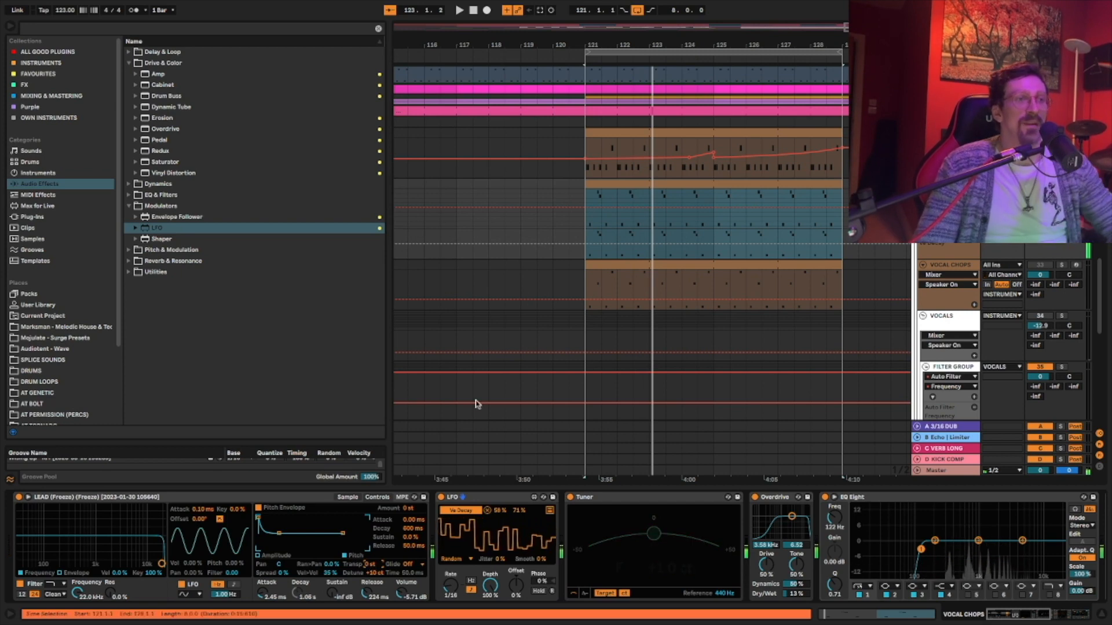
key("space")
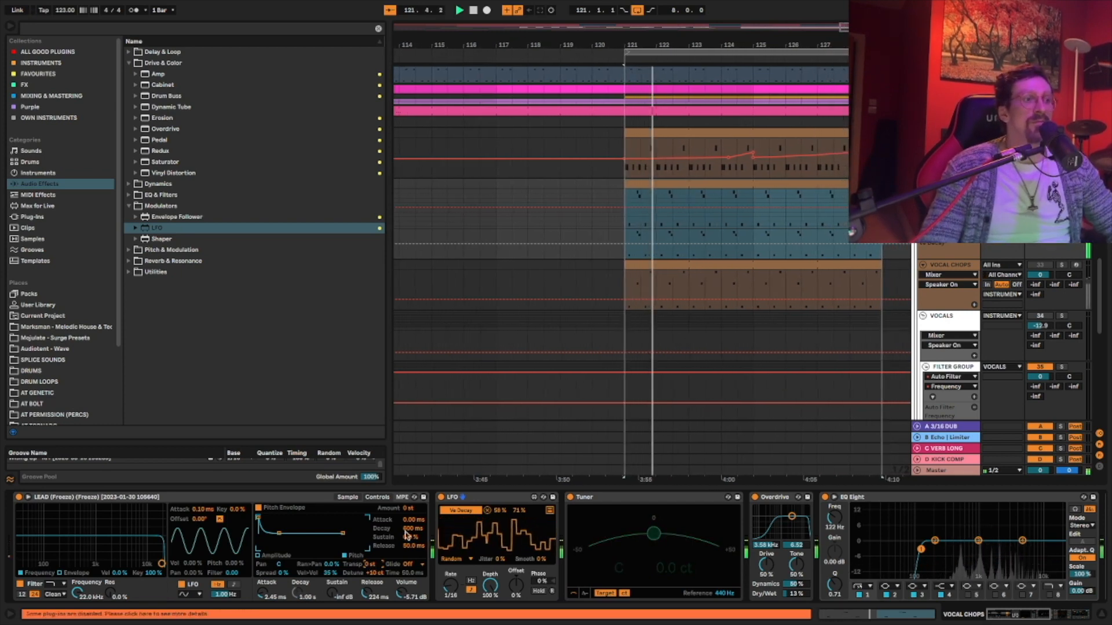
left_click(348, 497)
mouse_move(359, 533)
left_mouse_down()
mouse_move(359, 499)
mouse_move(309, 547)
left_mouse_up()
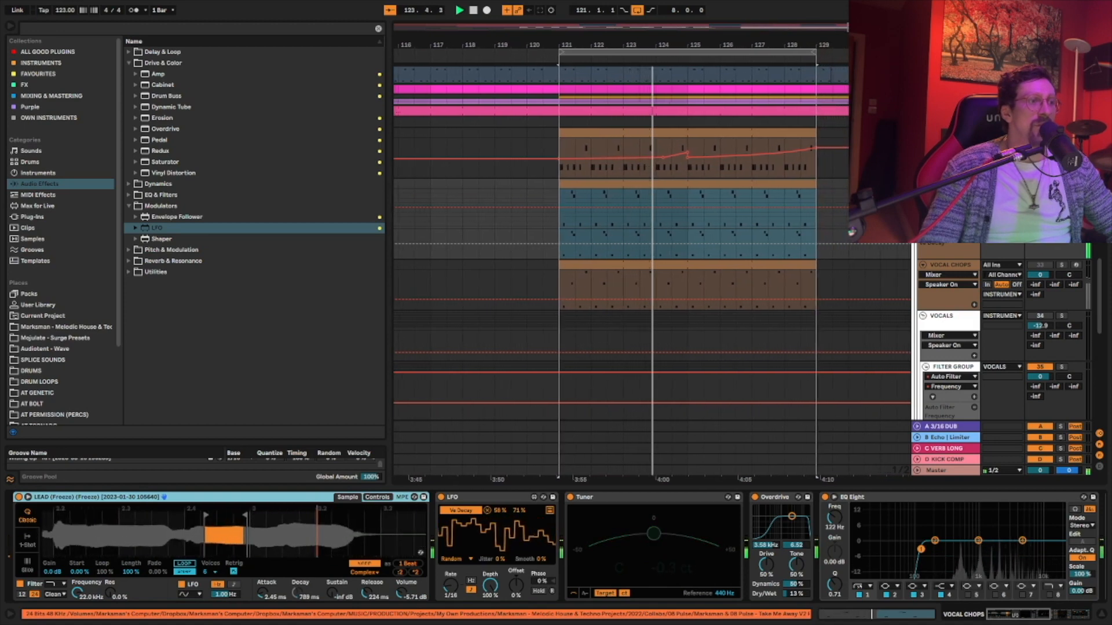
left_click_drag(240, 515, 334, 515)
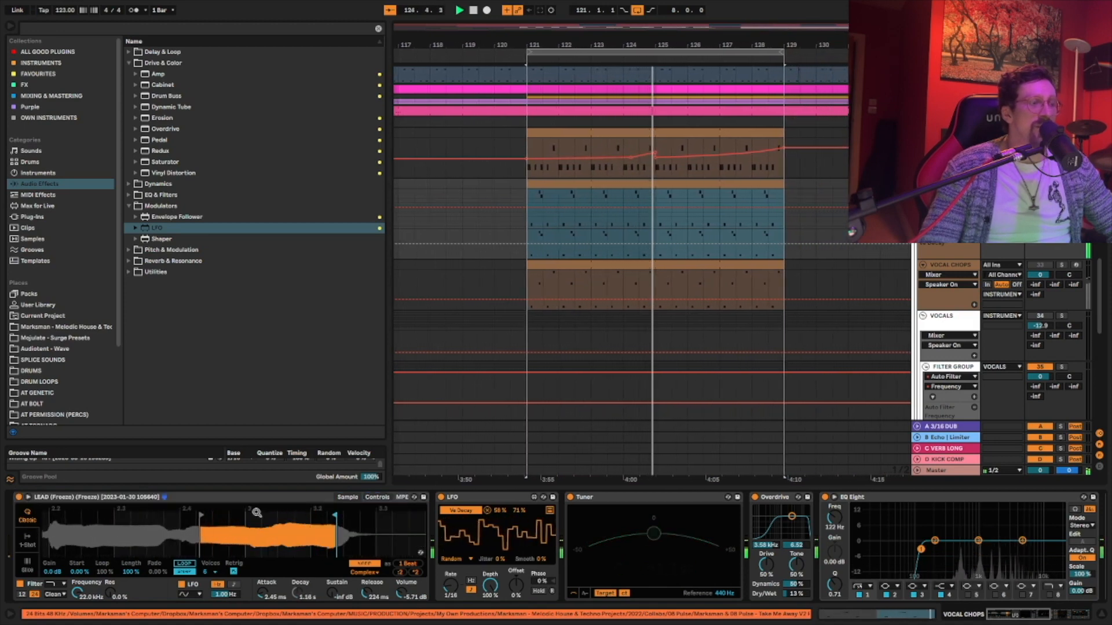
left_click_drag(202, 515, 294, 516)
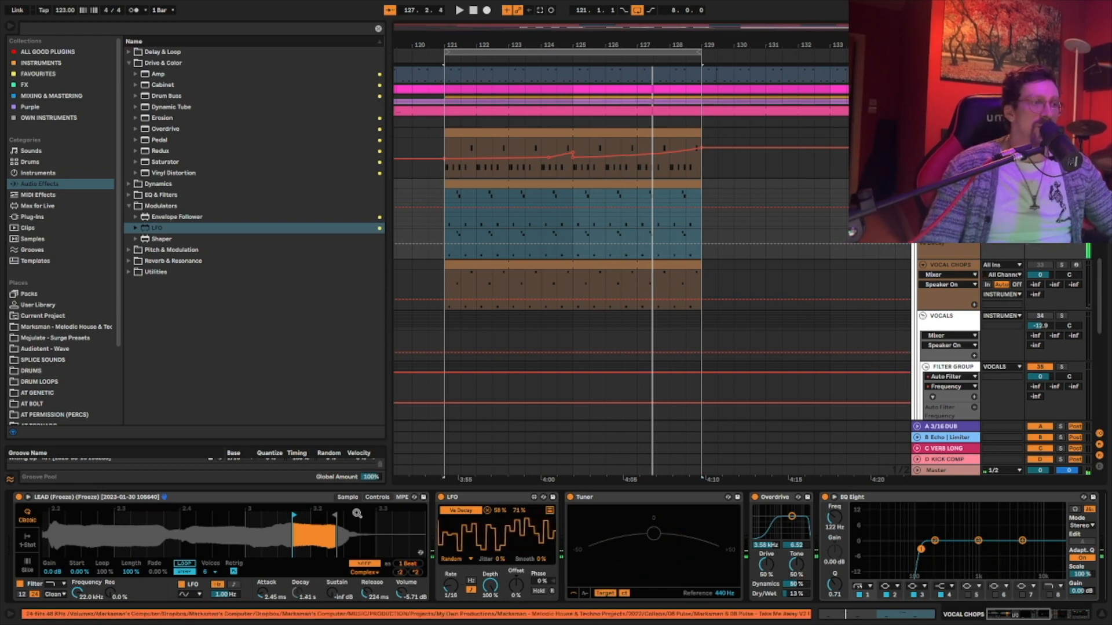
Move the sample region to a short slice in the early part of the Lead phrase and play the loop.
mouse_move(313, 535)
left_mouse_down()
mouse_move(313, 512)
mouse_move(177, 524)
left_mouse_up()
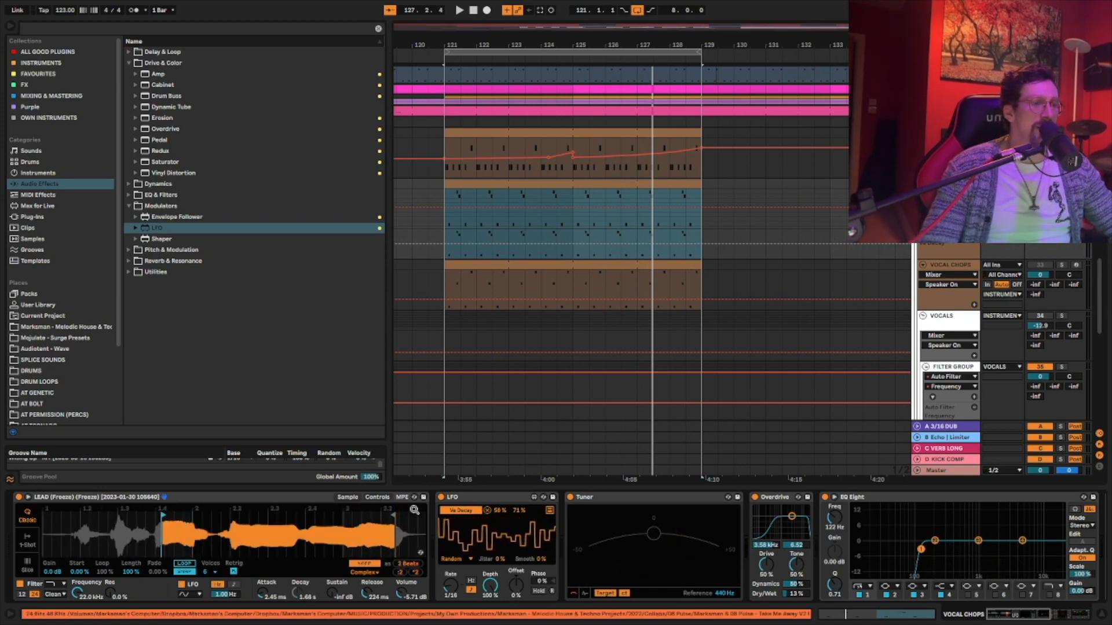
mouse_move(382, 514)
left_mouse_down()
mouse_move(189, 514)
mouse_move(332, 523)
left_mouse_up()
key("space")
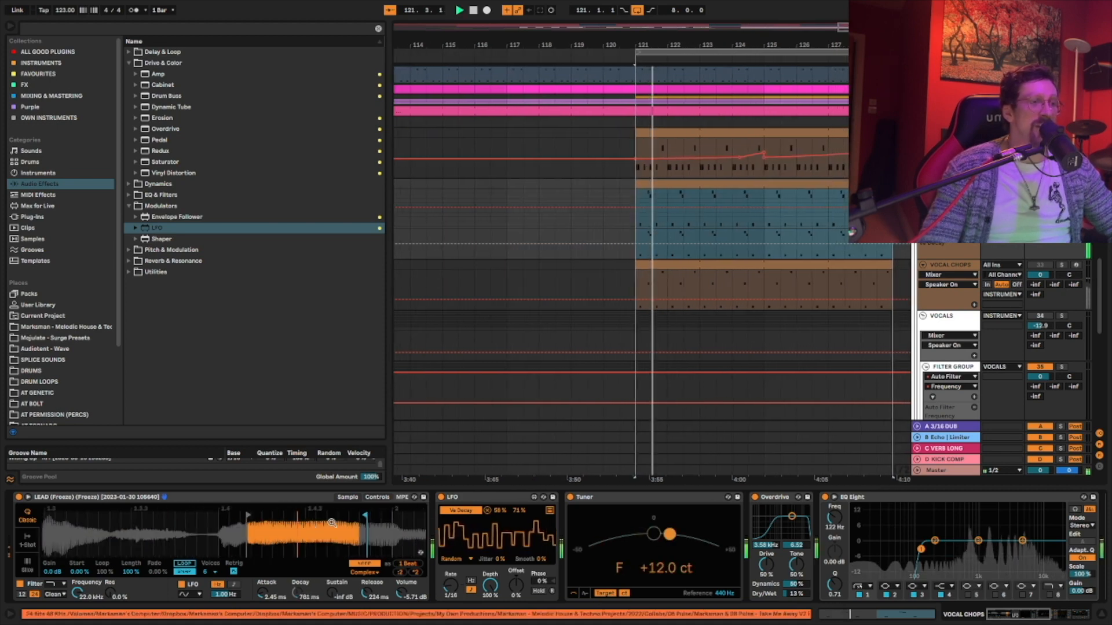
Raise the Simpler's pitch Transpose on the second chop track, fine-adjust it and replay the loop.
left_click(378, 498)
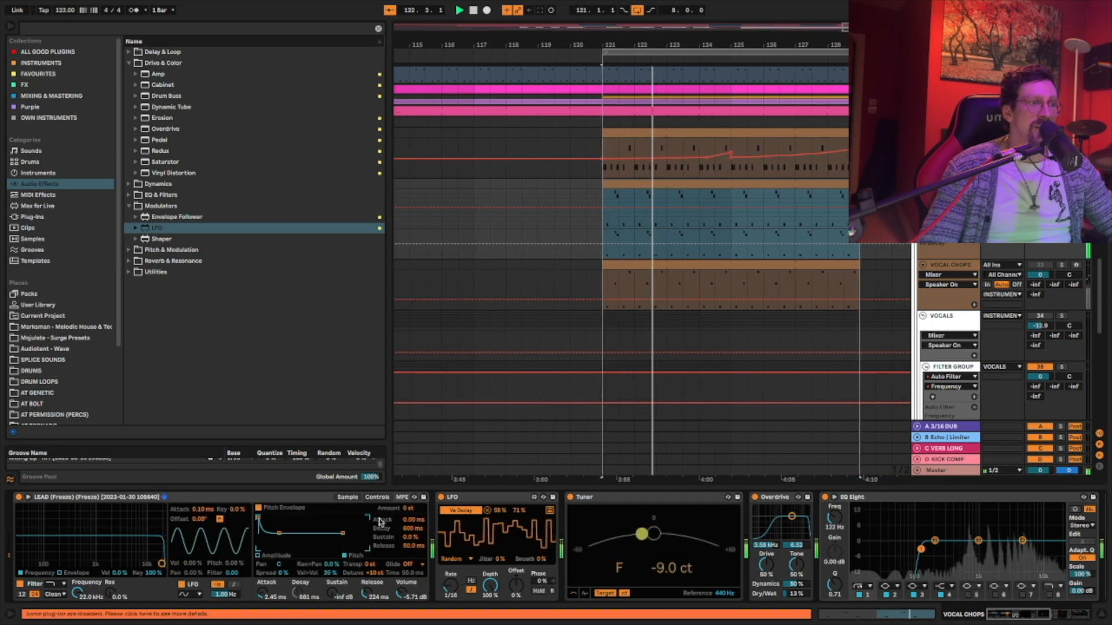
left_click_drag(371, 565, 371, 557)
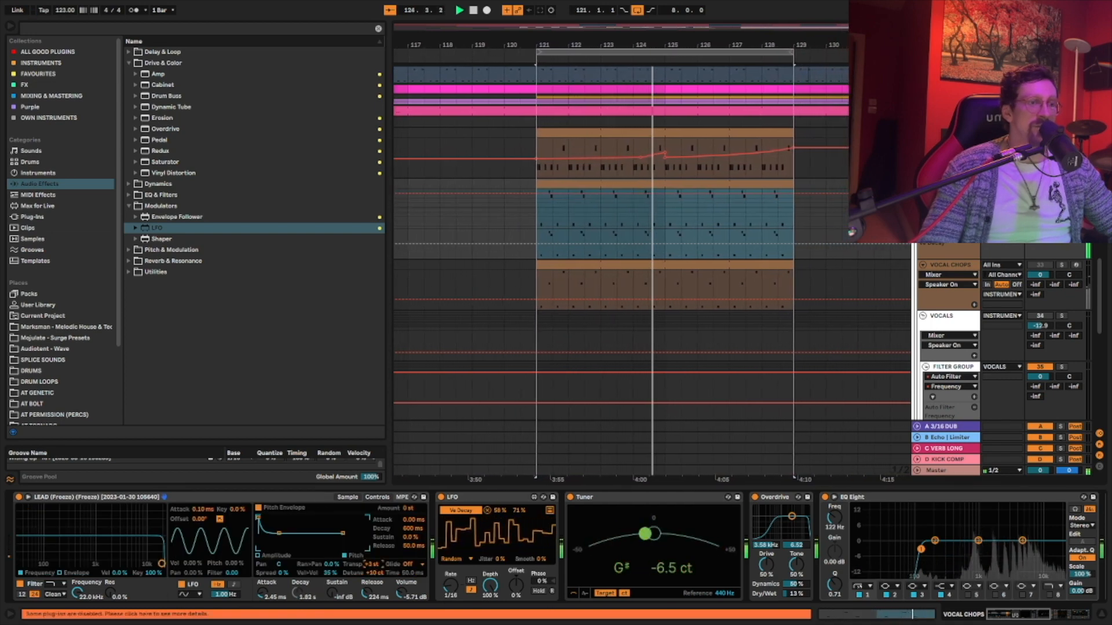
key("space")
left_click_drag(369, 566, 369, 571)
key("space")
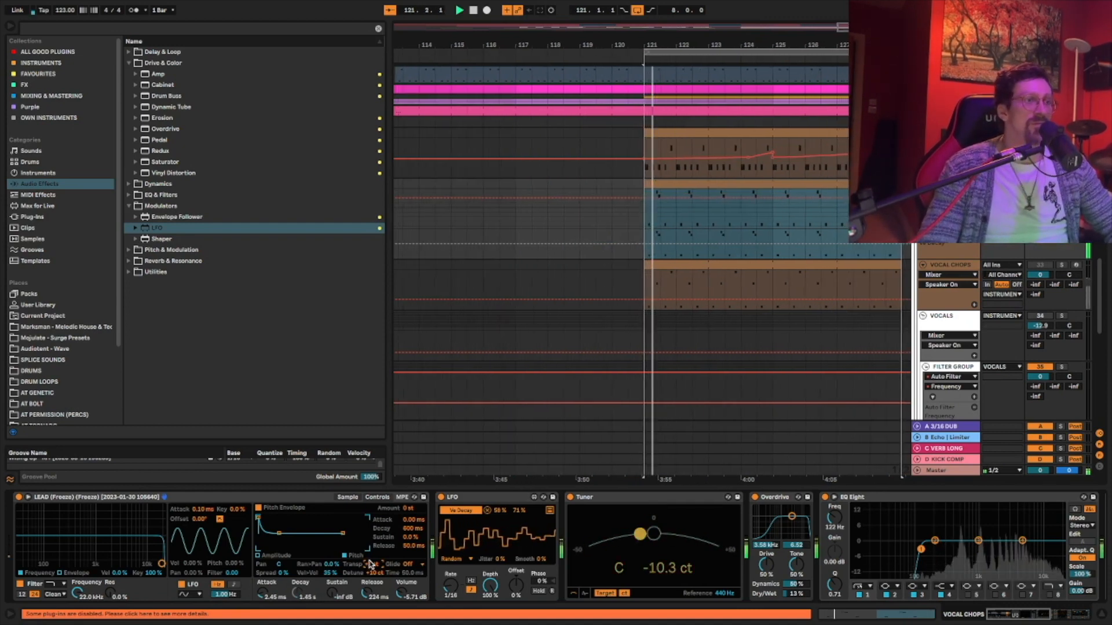
Double the warp length of the second chop's sample, tighten its region around the slice and audition it.
left_click(348, 497)
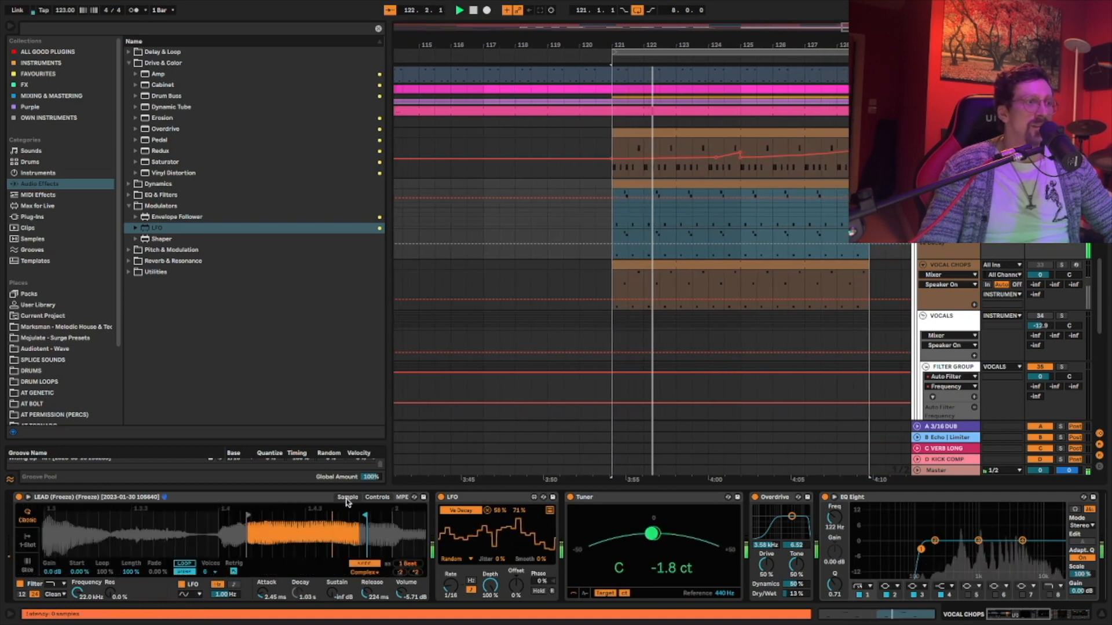
left_click_drag(295, 521, 293, 514)
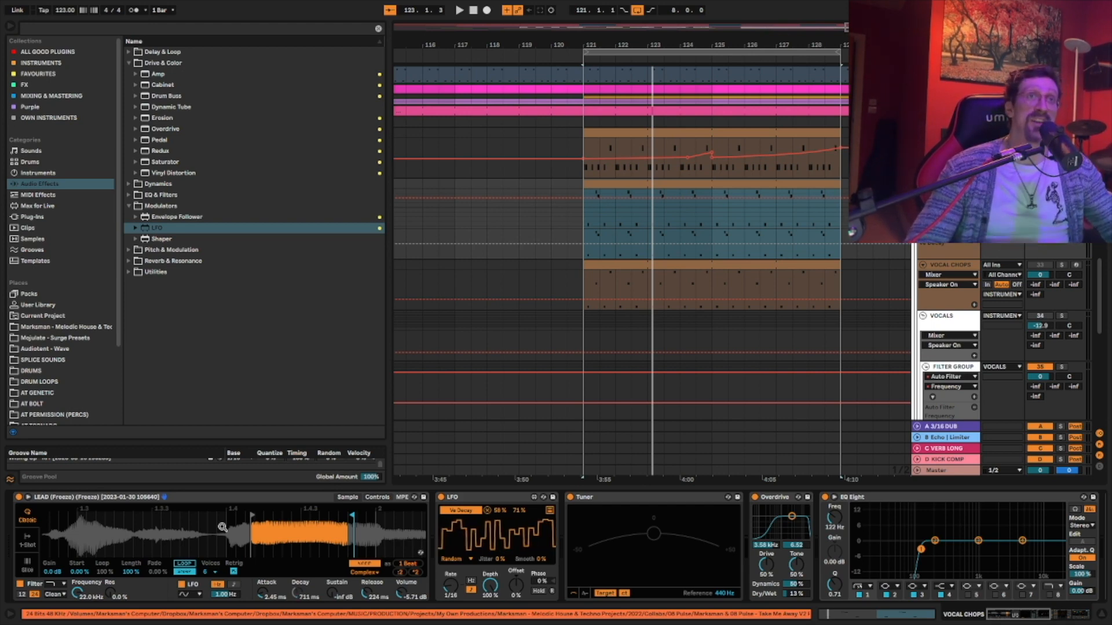
left_click(418, 572)
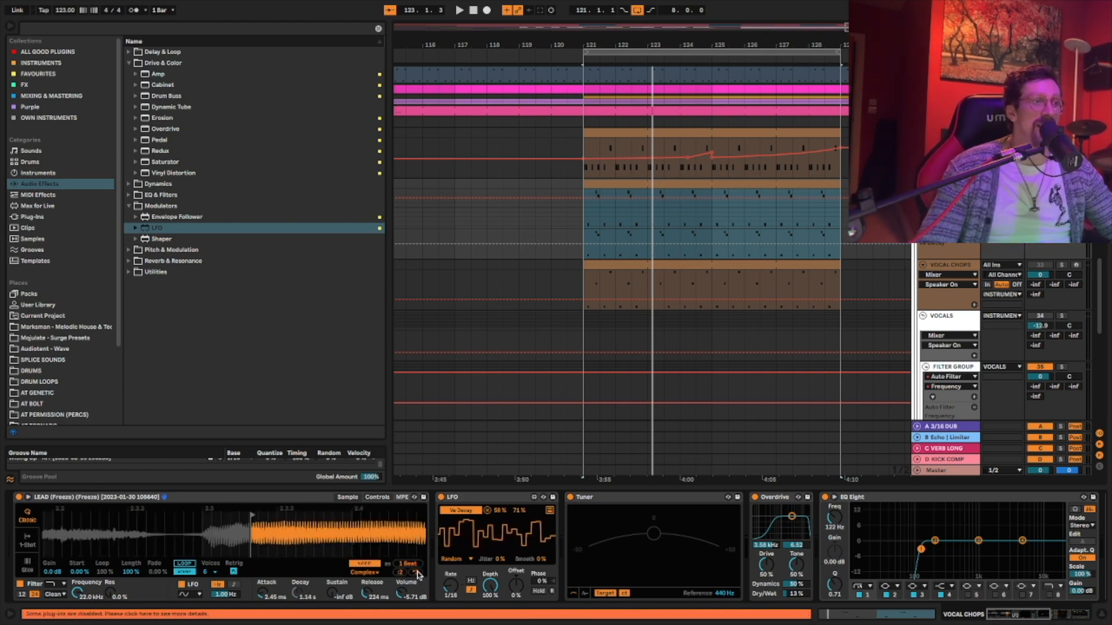
left_click_drag(354, 548, 300, 535)
key("space")
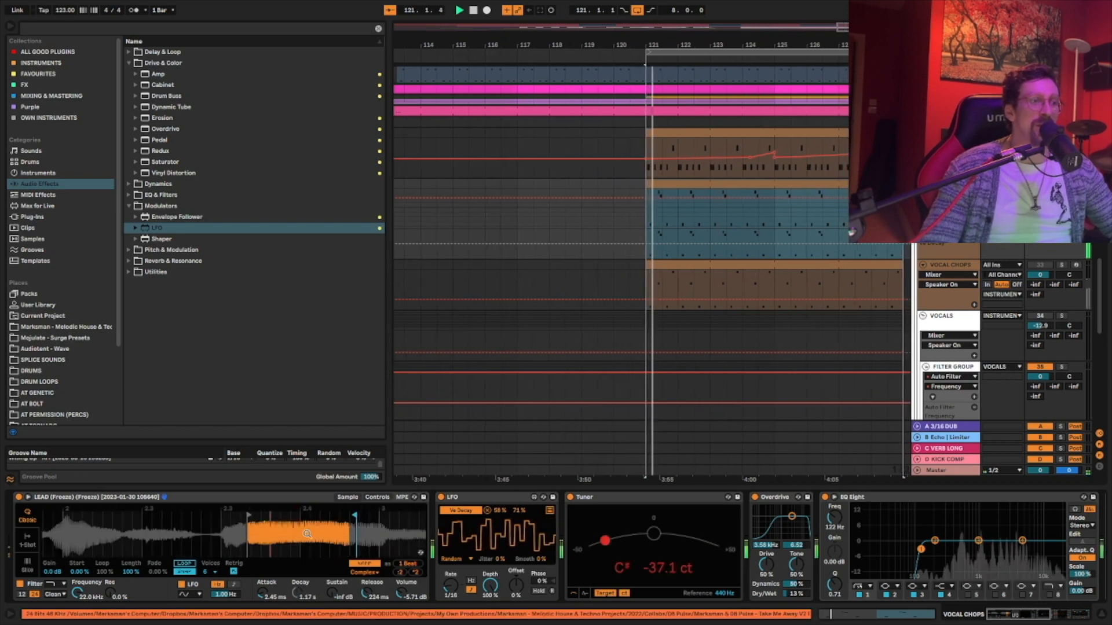
mouse_move(358, 519)
left_mouse_down()
mouse_move(270, 515)
mouse_move(327, 516)
left_mouse_up()
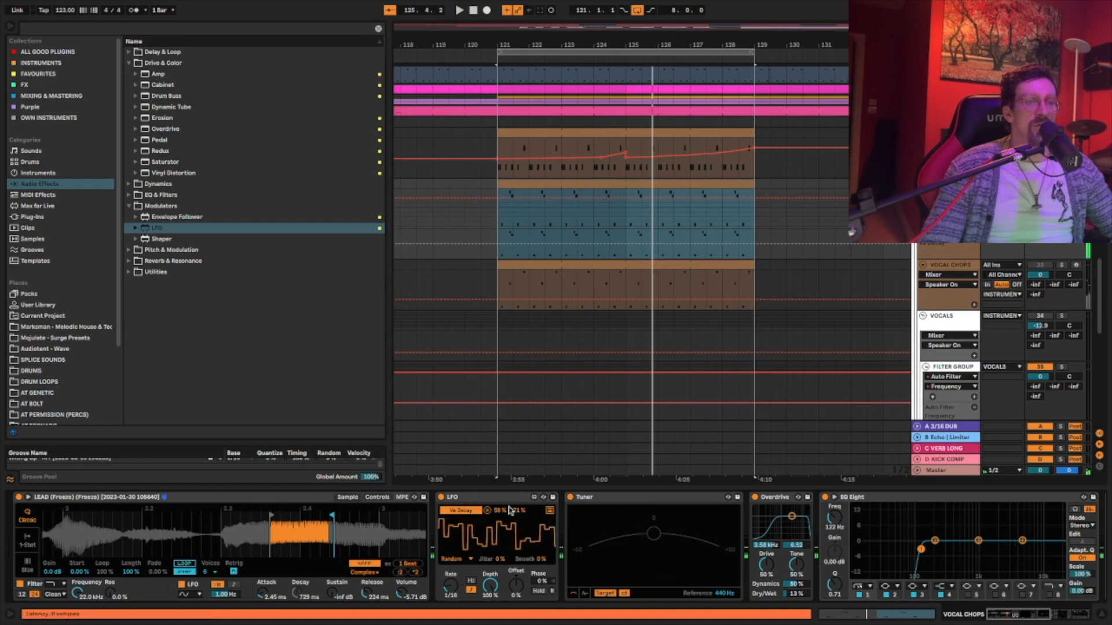
key("space")
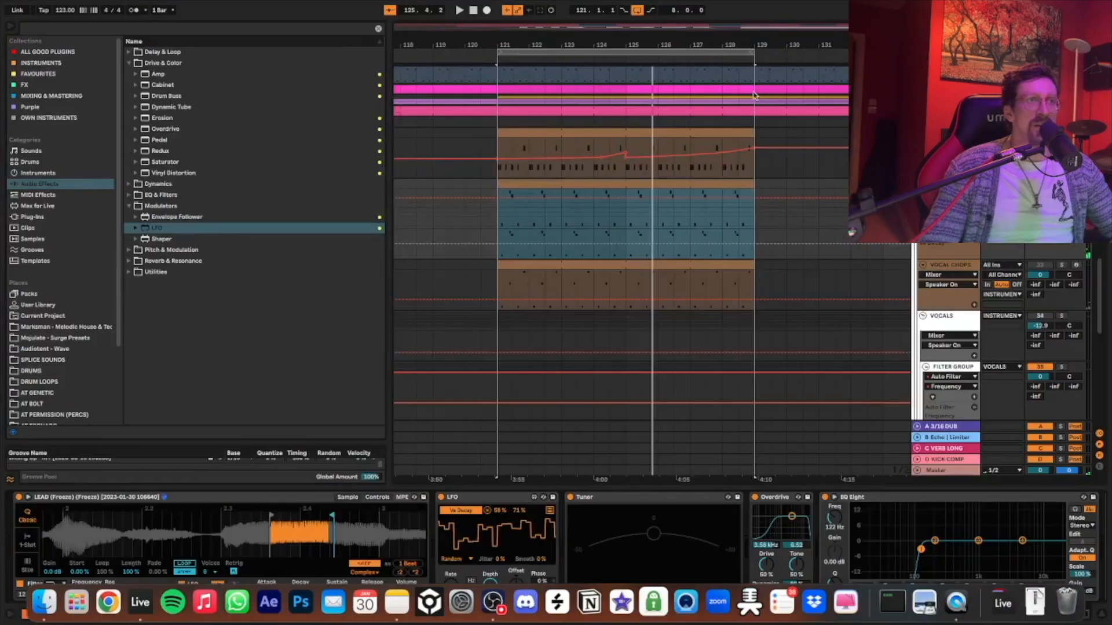
Insert a new MIDI track below the second vocal chop track and load an empty Simpler onto it.
left_click_drag(670, 45, 638, 40)
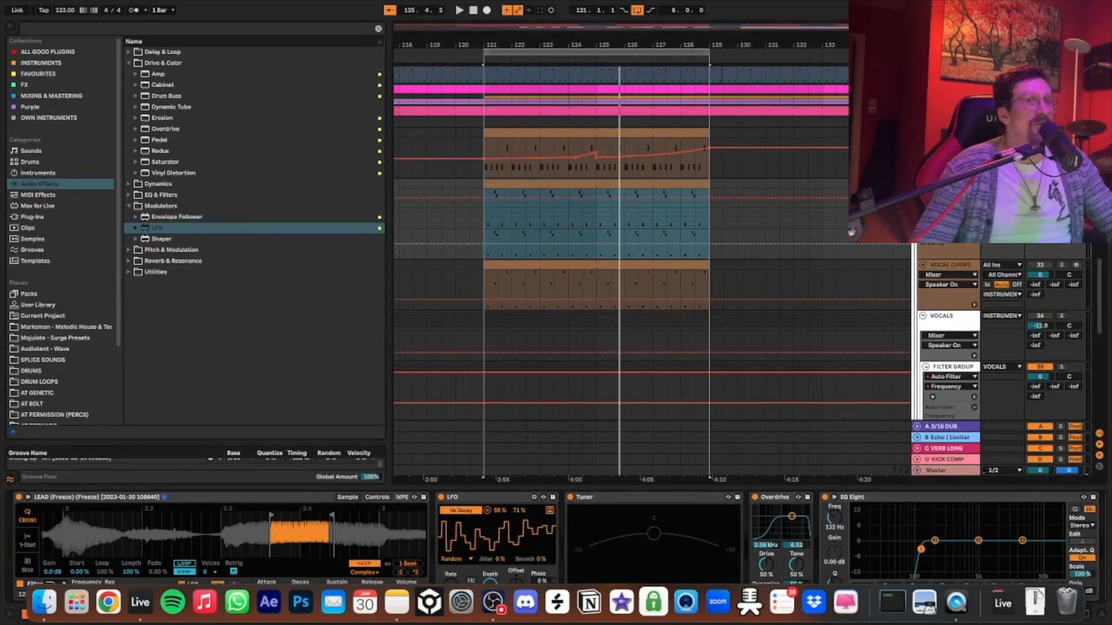
key("super+shift+t")
left_click(962, 265)
left_click(38, 173)
left_click_drag(155, 184, 523, 289)
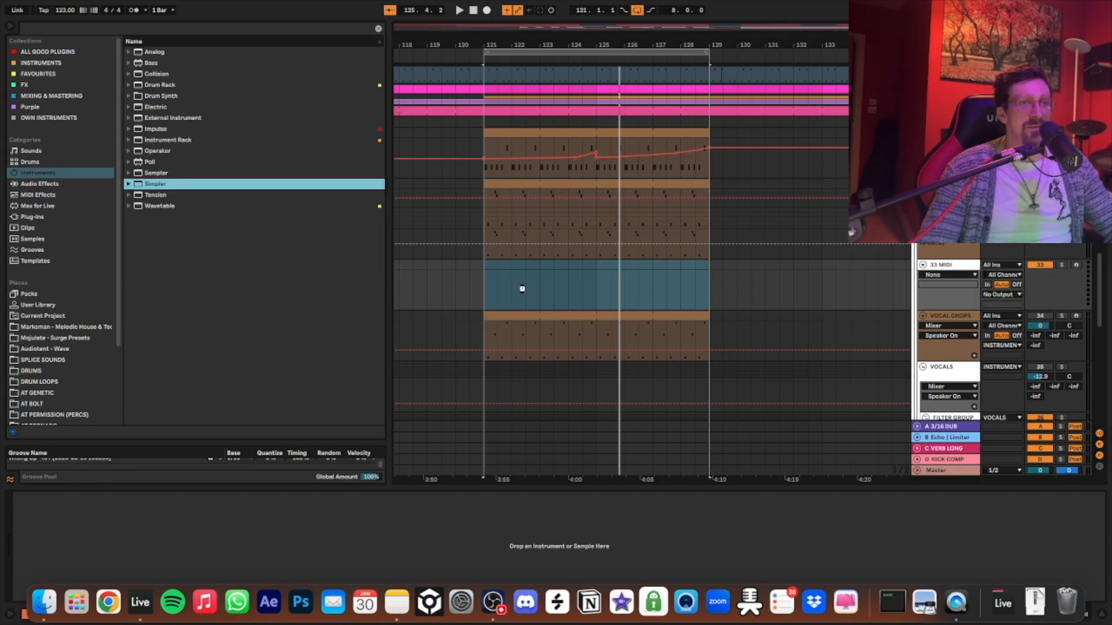
Load PL_DHV1_01_Main_Vocals_F_Dry.wav from the SPLICE SOUNDS folder's DEEP HOUSE VOCALS samples into the new Simpler.
left_click(948, 133)
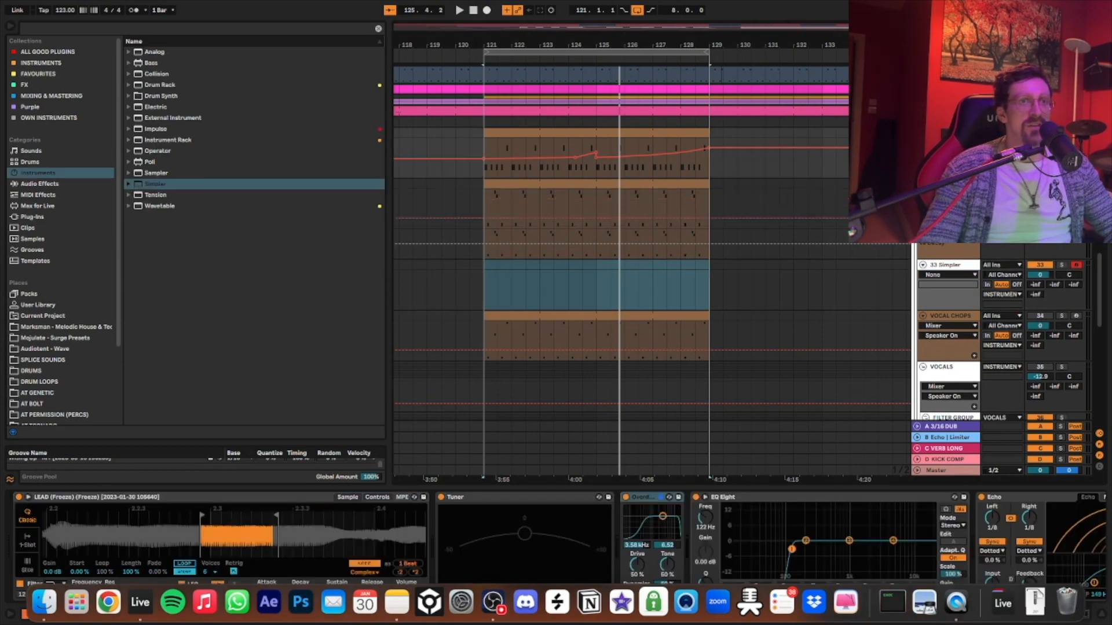
scroll(1030, 254, "down", 3)
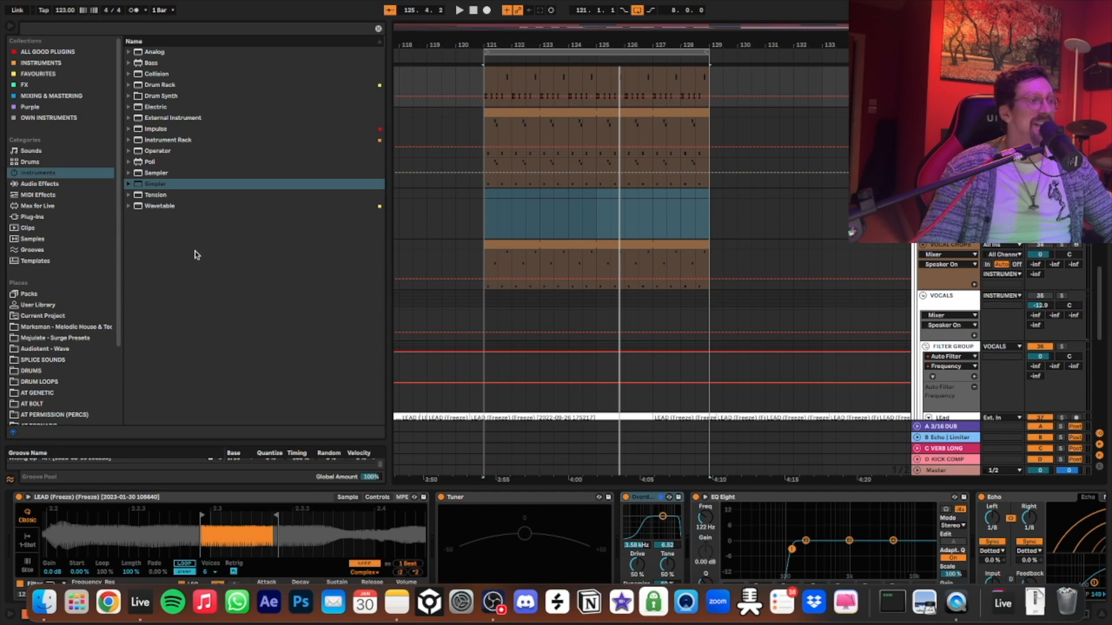
scroll(110, 292, "down", 5)
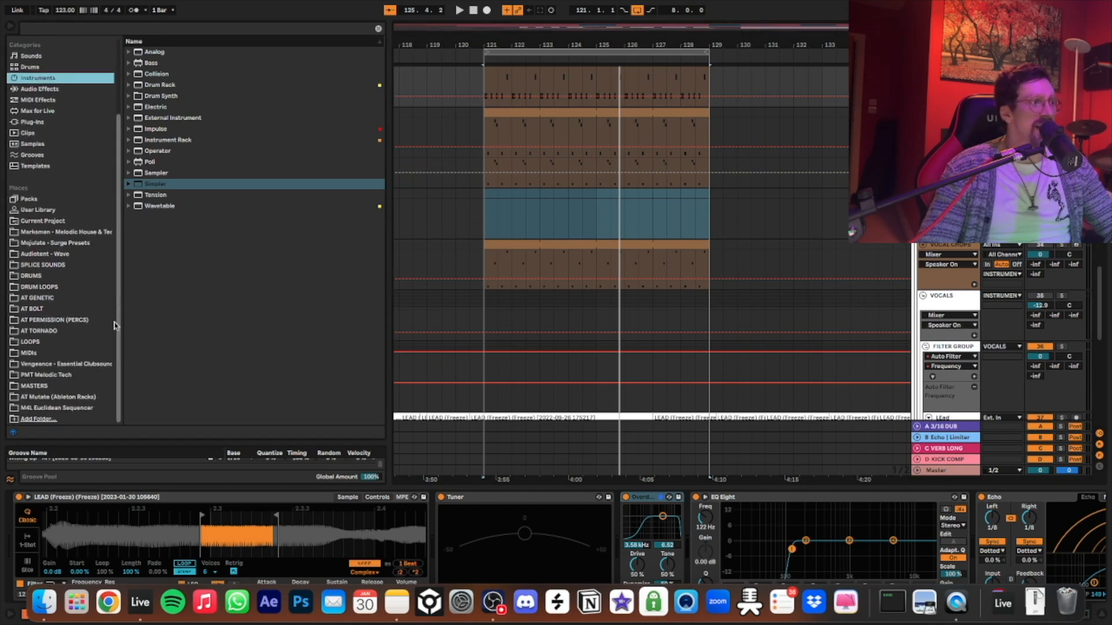
left_click(64, 385)
left_click(63, 331)
left_click(68, 277)
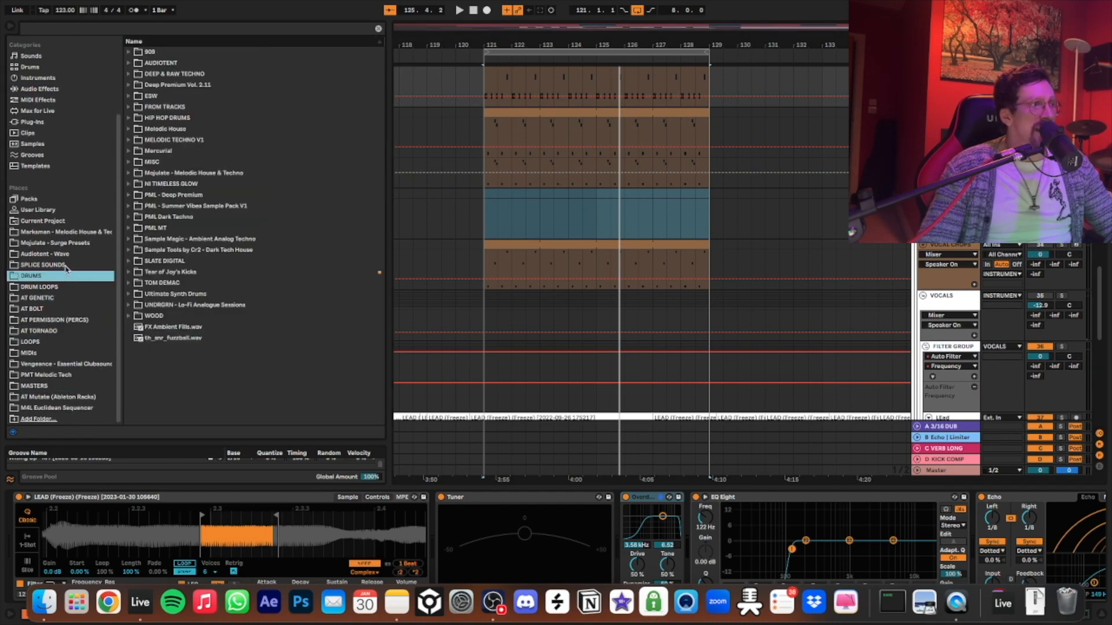
left_click(65, 265)
left_click(129, 228)
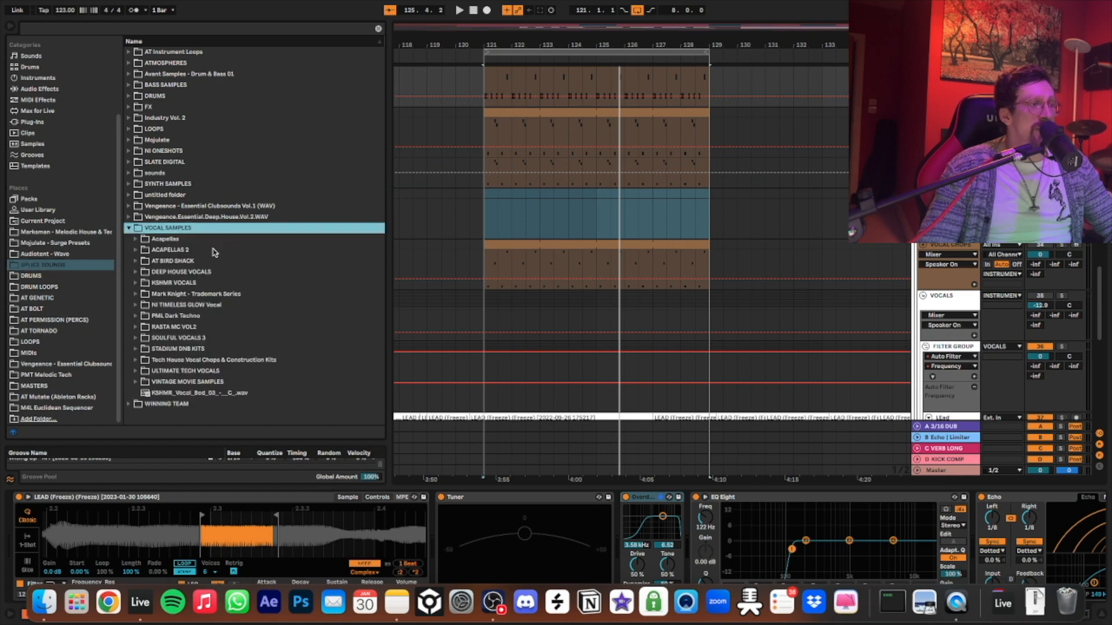
left_click(139, 272)
left_click(256, 316)
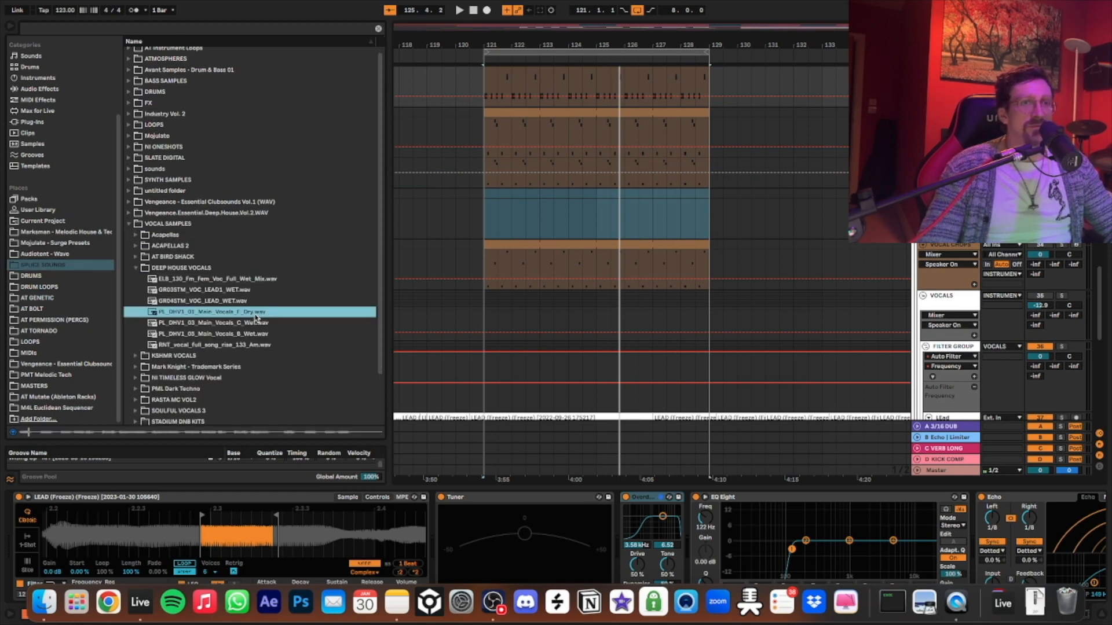
left_click(950, 194)
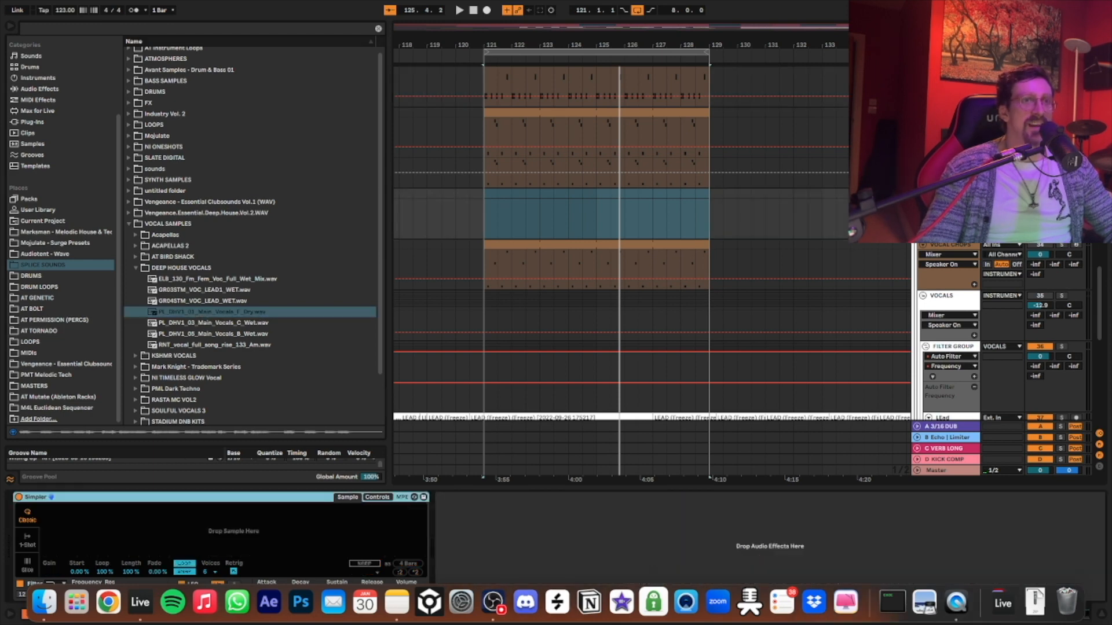
left_click_drag(243, 313, 224, 532)
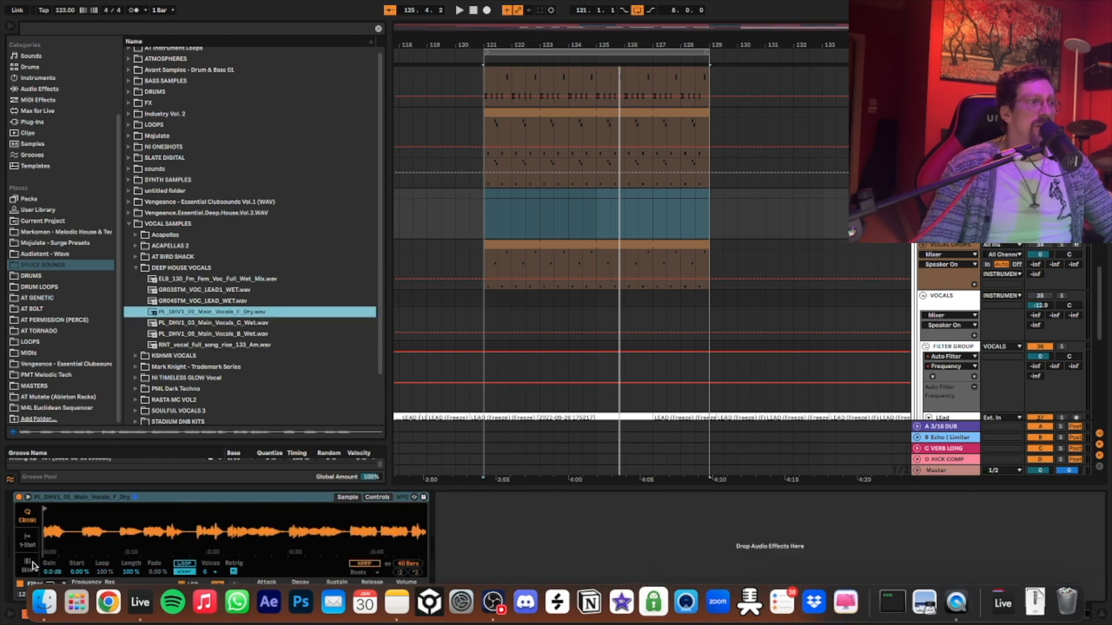
Try Simpler's Slice mode on the new vocal sample and return it to Classic mode.
left_click(29, 566)
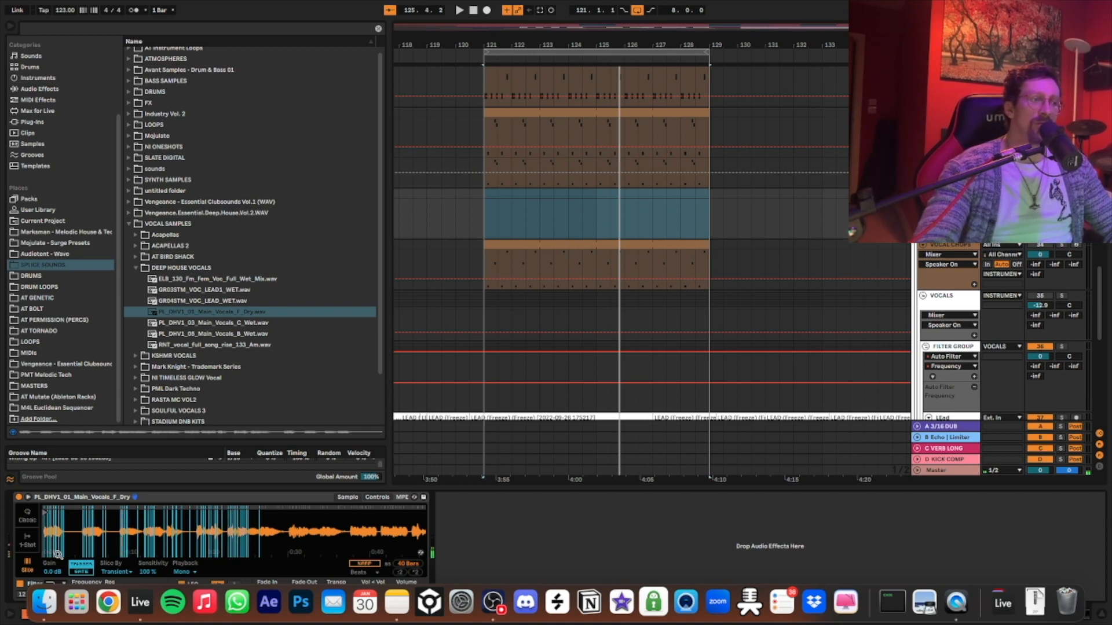
key("space")
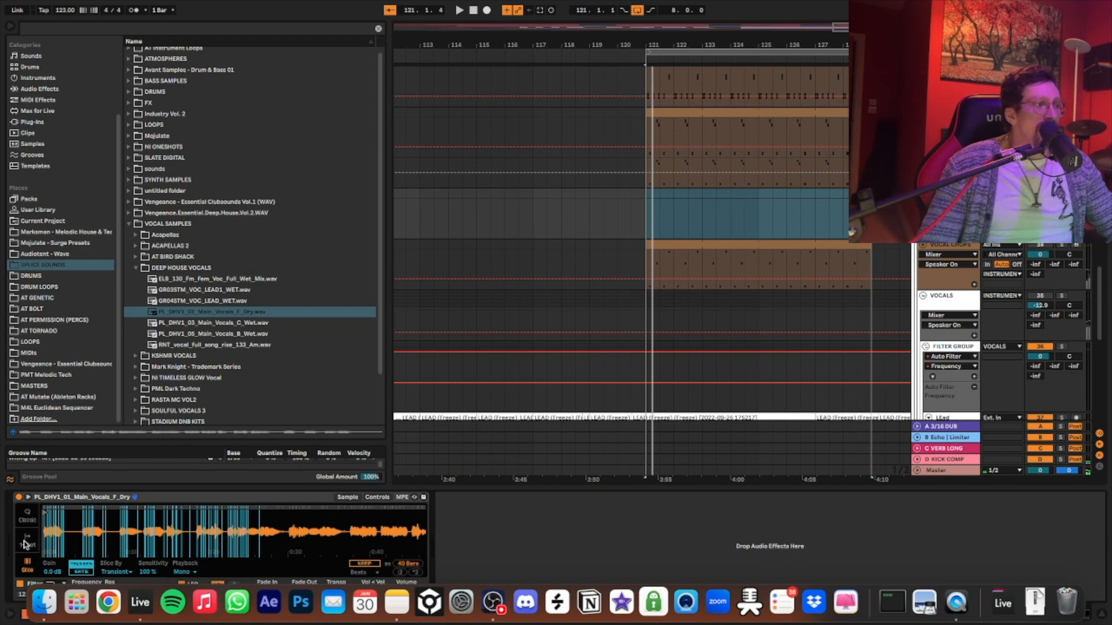
left_click(28, 514)
Set the vocal sample's start at its first phrase and warp it in Complex mode.
left_click_drag(64, 510, 97, 509)
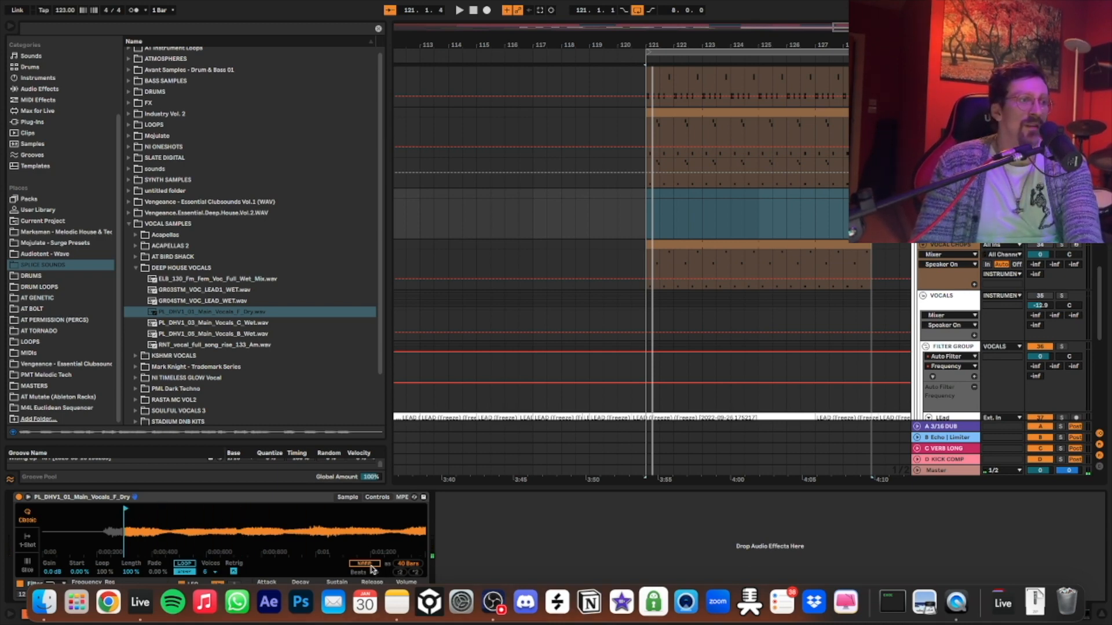
left_click(362, 564)
left_click(284, 572)
left_click(336, 575)
left_click(360, 572)
left_click(365, 560)
left_click(364, 571)
left_click(366, 556)
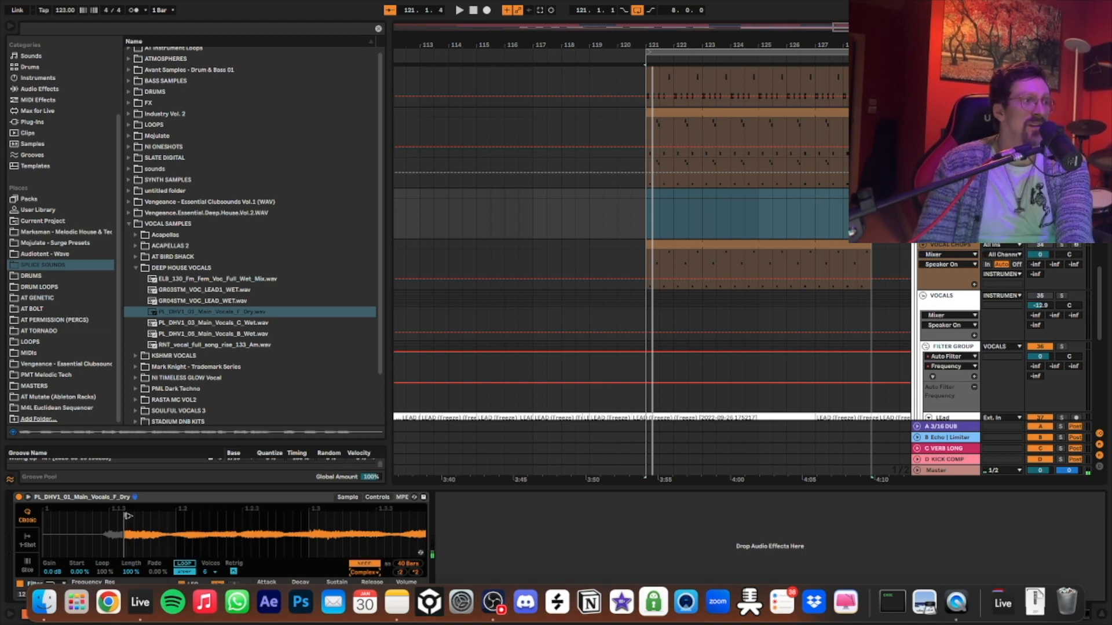
left_click_drag(266, 520, 266, 411)
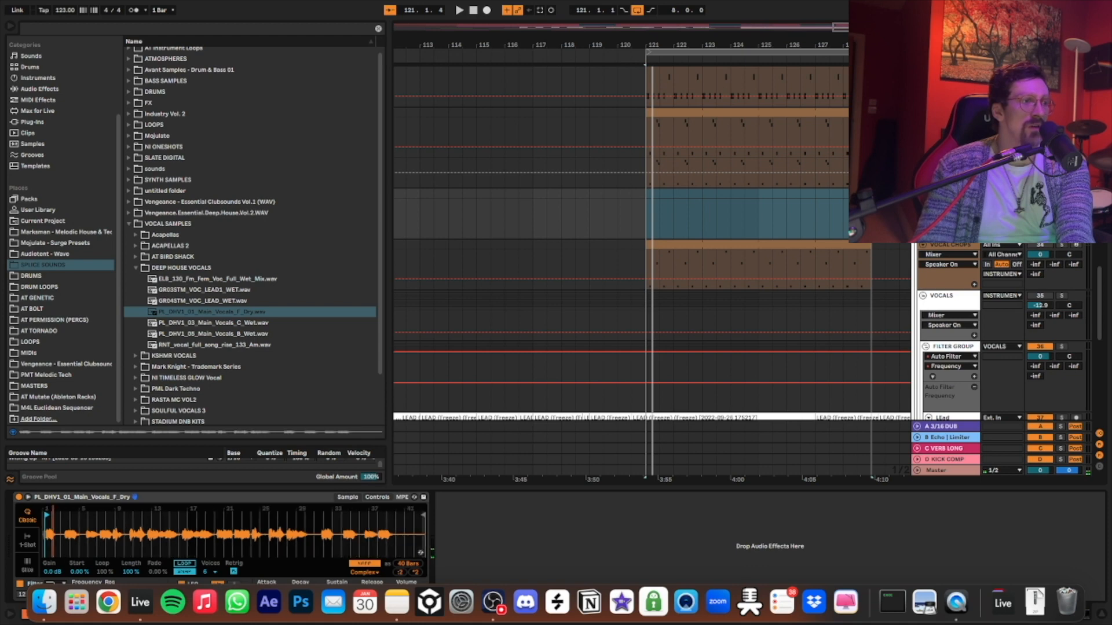
Crop the vocal sample to a short phrase of about one bar and narrow its start and end to a one-beat section.
mouse_move(420, 511)
left_mouse_down()
mouse_move(46, 528)
mouse_move(78, 539)
mouse_move(81, 556)
mouse_move(85, 513)
left_mouse_up()
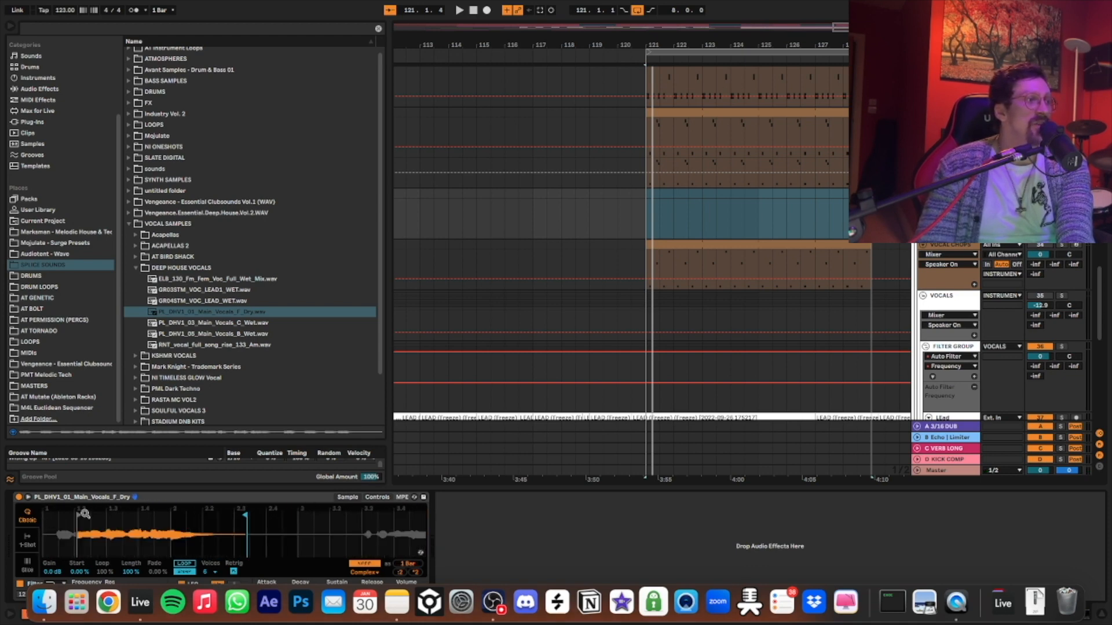
right_click(203, 527)
left_click(225, 554)
left_click_drag(65, 522, 50, 550)
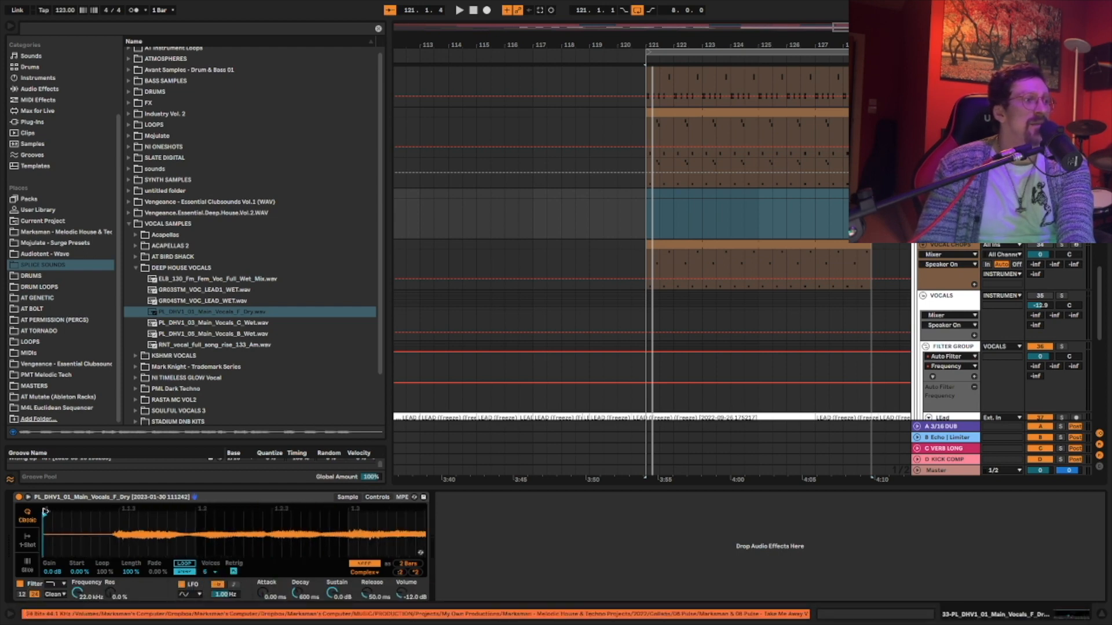
left_click_drag(262, 518, 264, 504)
left_click_drag(423, 514, 230, 516)
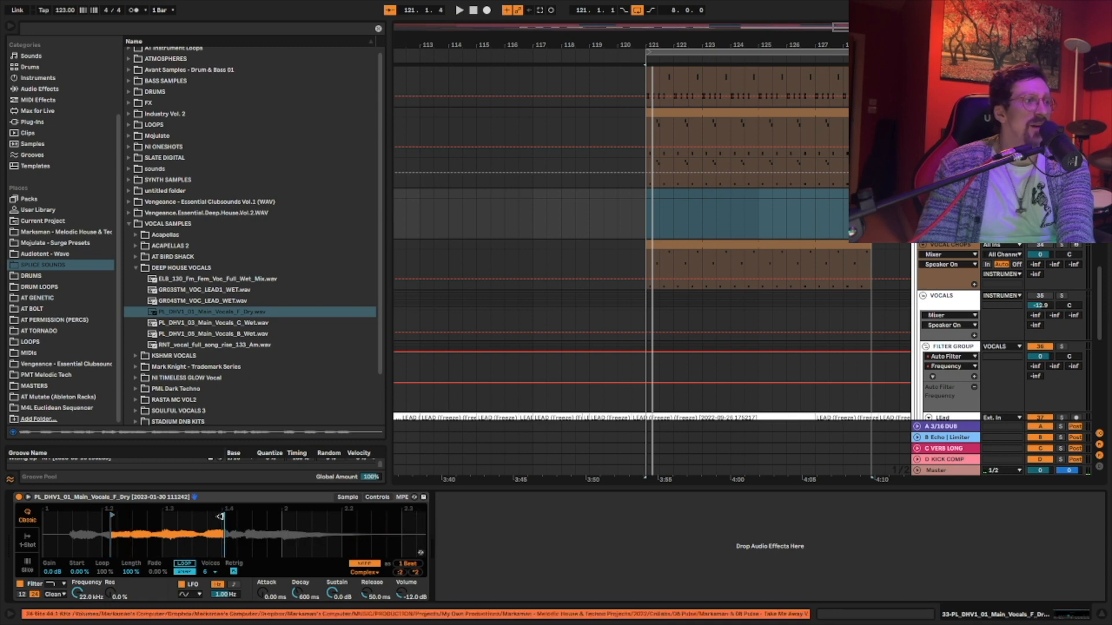
Shape Simpler's amplitude envelope with 1.53 s decay, -16 dB sustain and 173 ms release, and set its volume to -2.25 dB.
left_click_drag(133, 526, 264, 608)
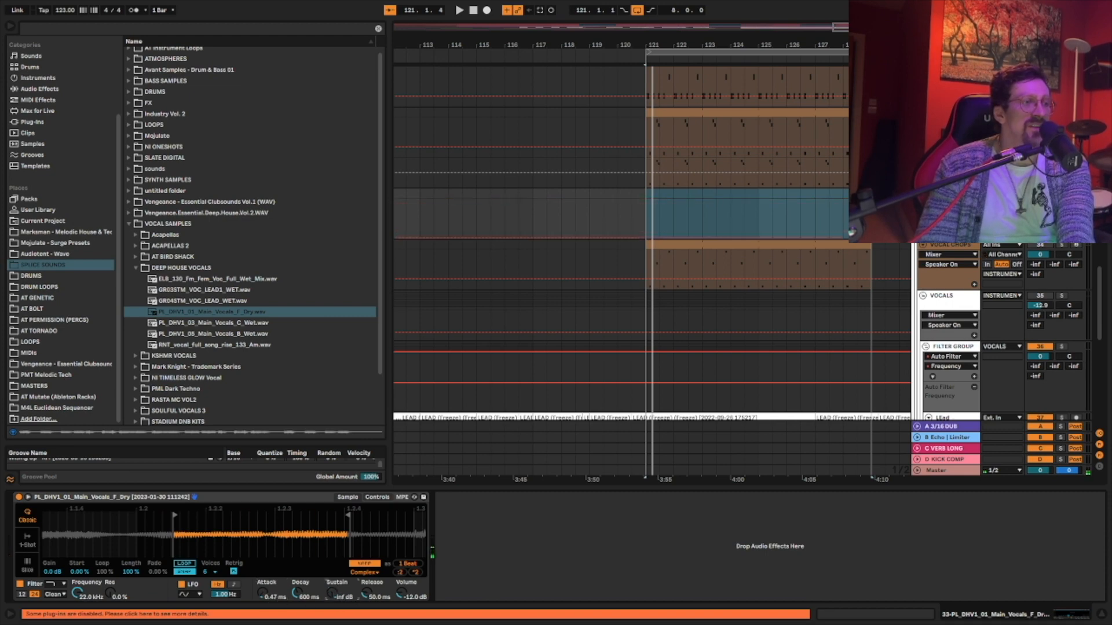
left_click_drag(341, 592, 323, 576)
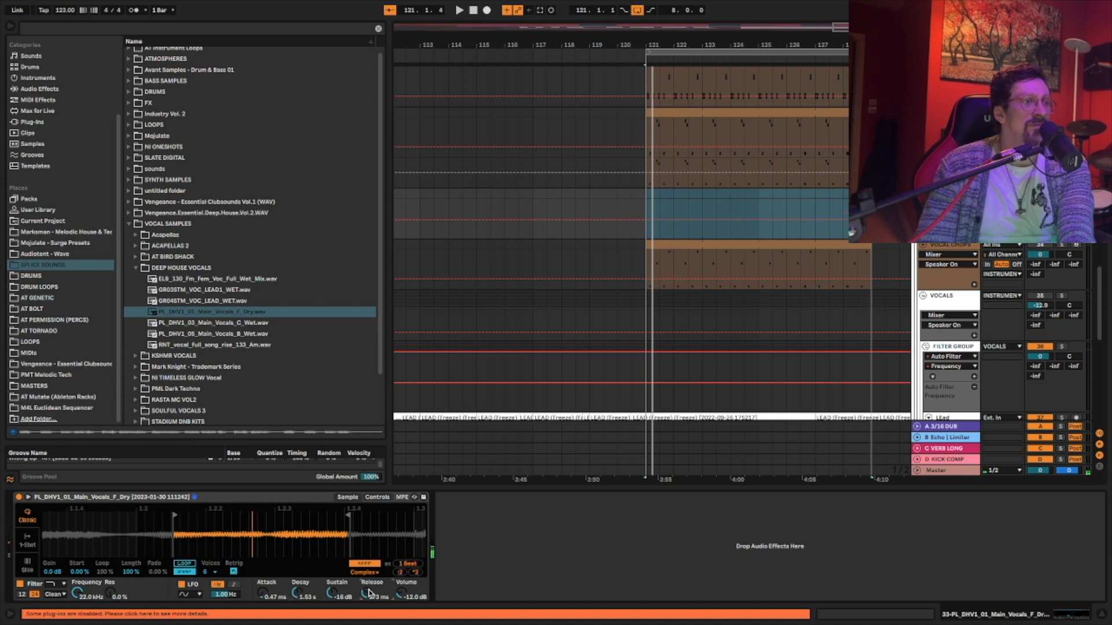
mouse_move(400, 594)
left_mouse_down()
mouse_move(400, 576)
mouse_move(399, 595)
left_mouse_up()
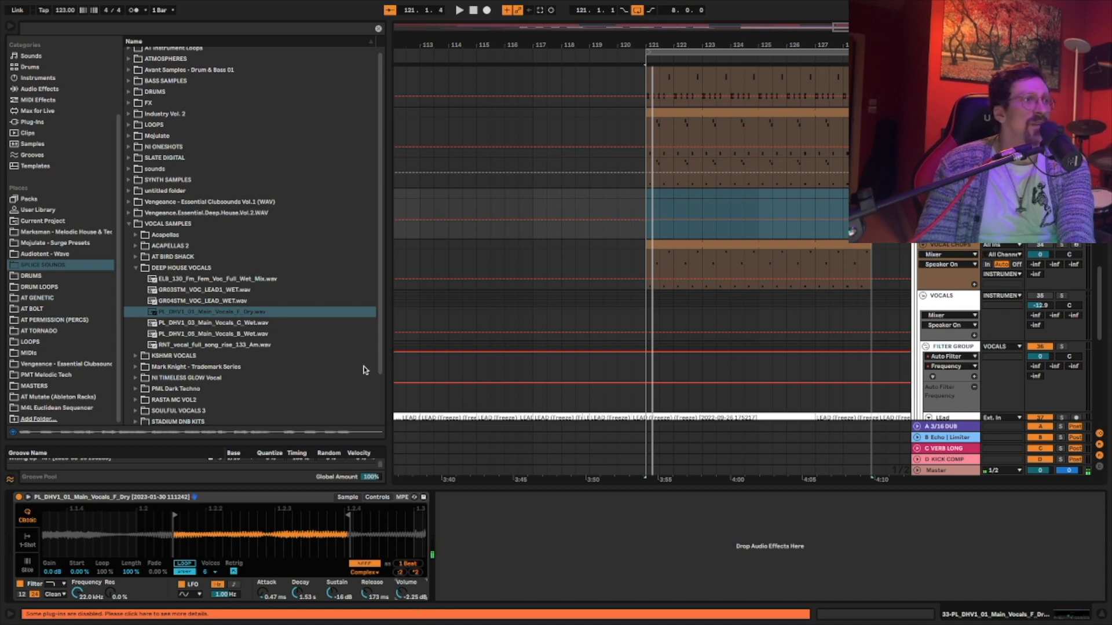
Add a Tuner after Simpler and transpose the vocal by +3 st.
left_click(59, 99)
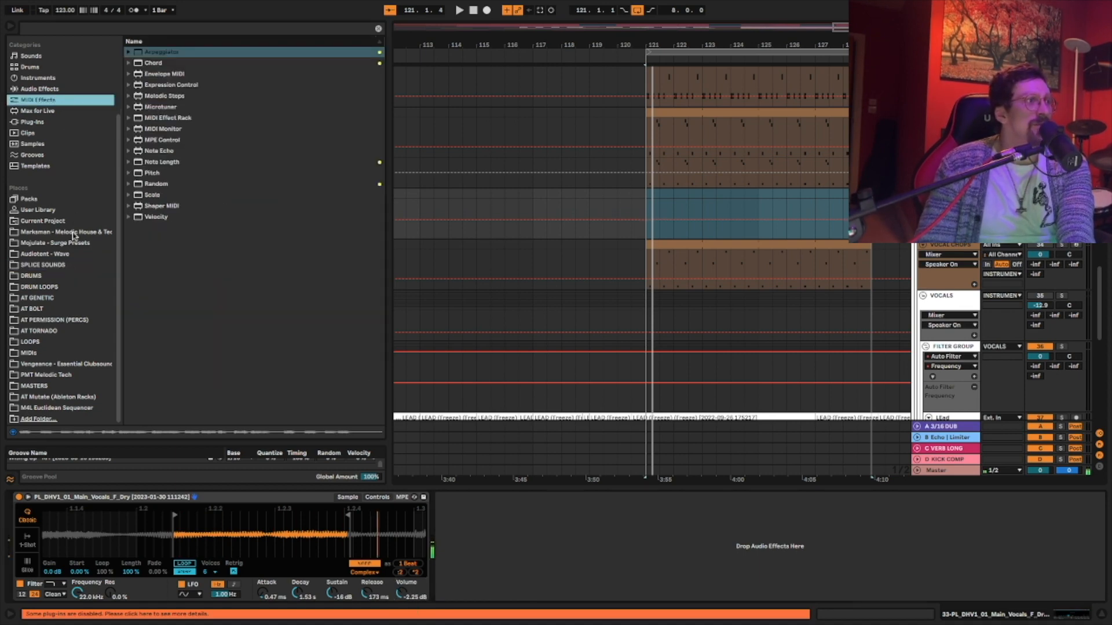
left_click(50, 89)
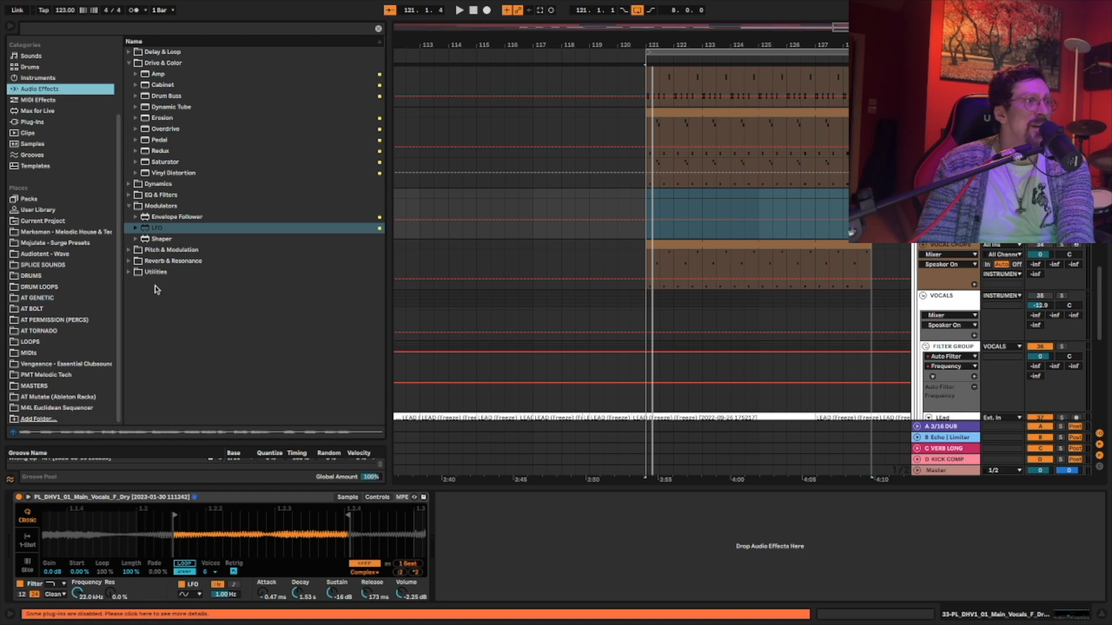
left_click(129, 272)
left_click_drag(155, 184, 485, 573)
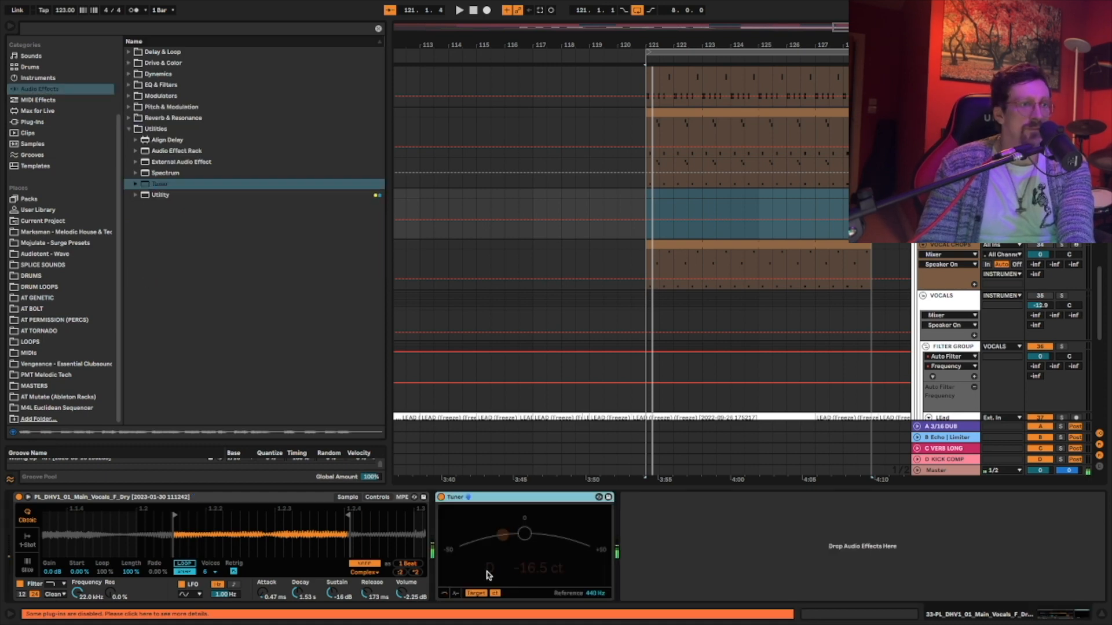
left_click(376, 497)
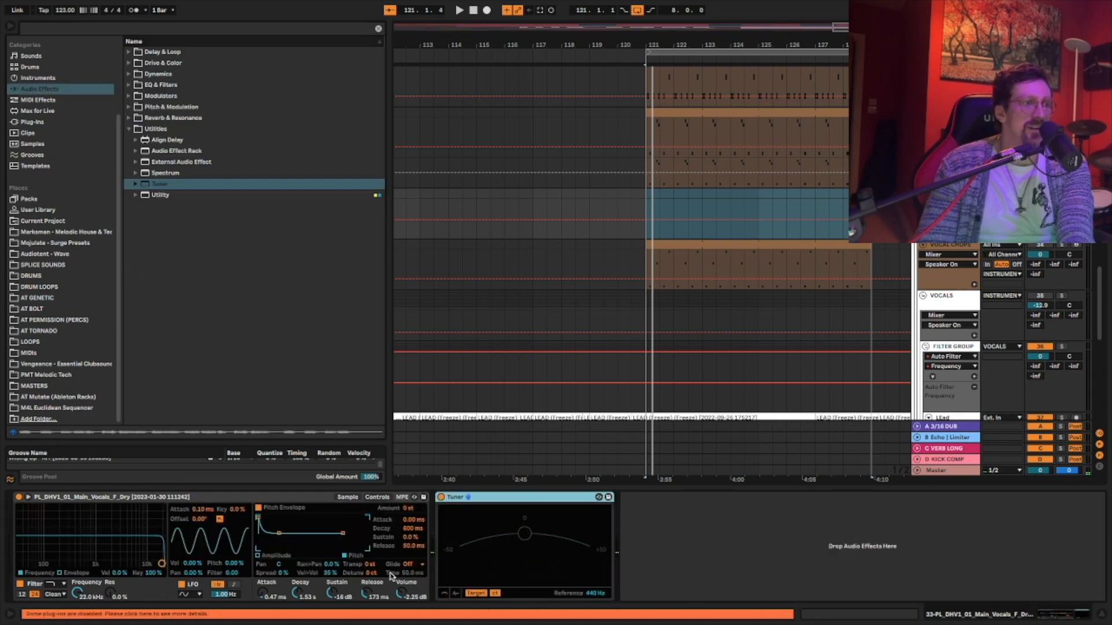
left_click_drag(370, 565, 371, 560)
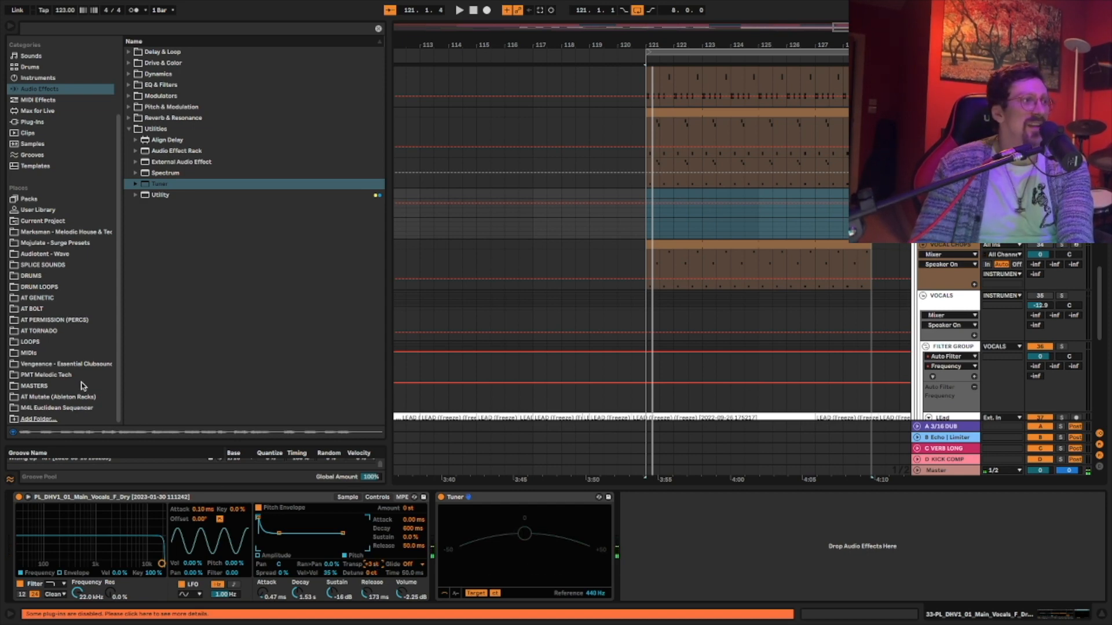
Insert an Arpeggiator in front of Simpler on the vocal track.
left_click(44, 253)
left_click(61, 88)
left_click(63, 99)
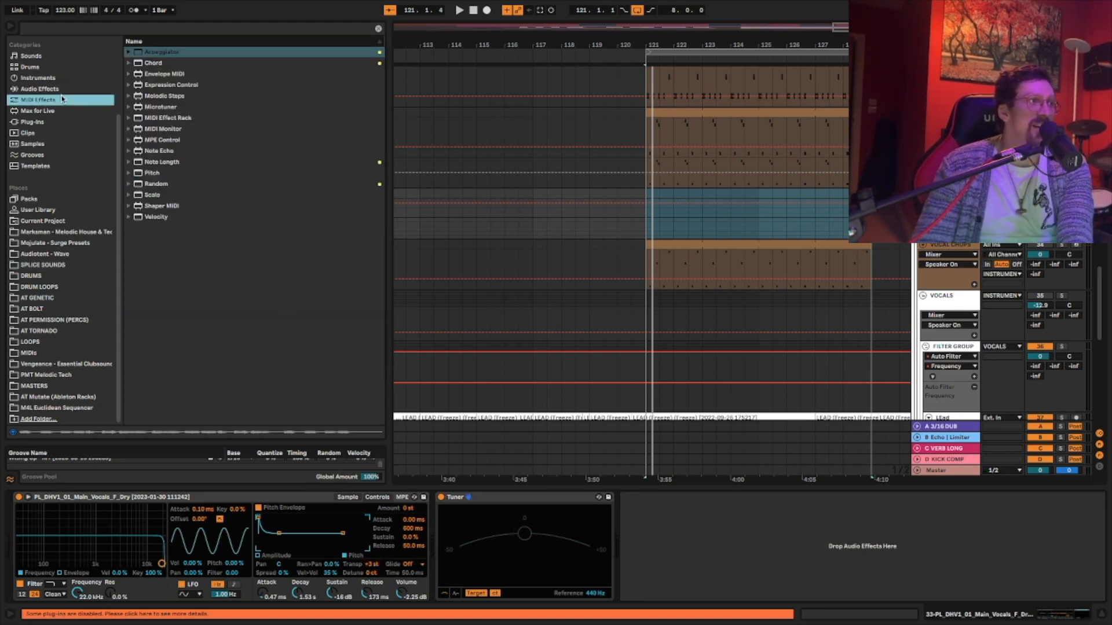
left_click_drag(173, 54, 121, 519)
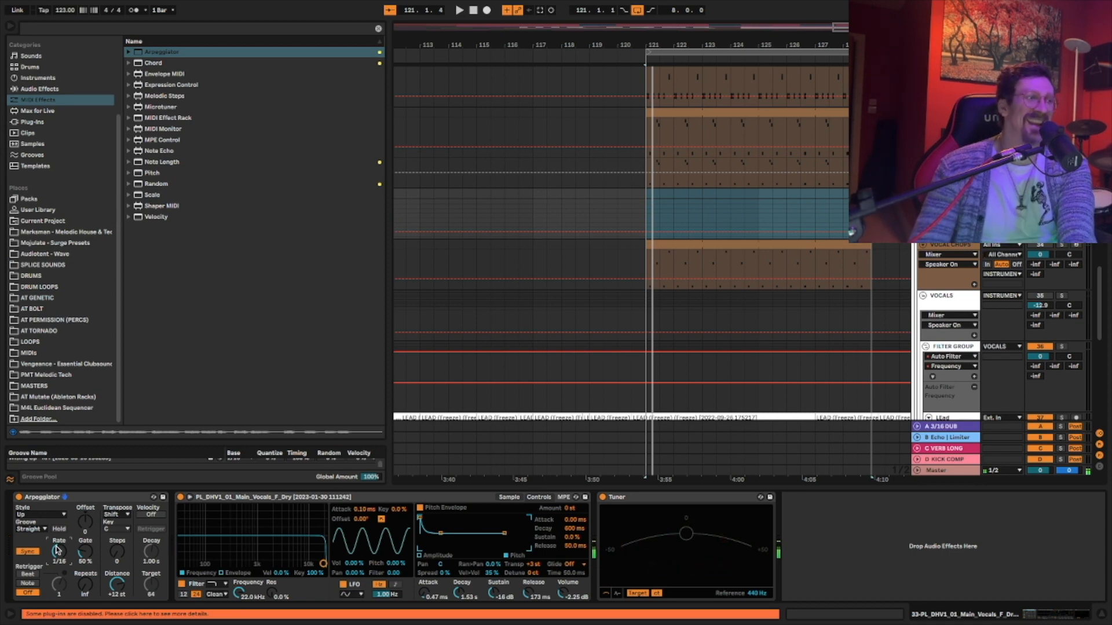
Create a looping half-bar MIDI clip from bar 121 to bar 129 with full-length C2, F2 and C3 notes.
double_click(648, 197)
left_click_drag(659, 194, 872, 198)
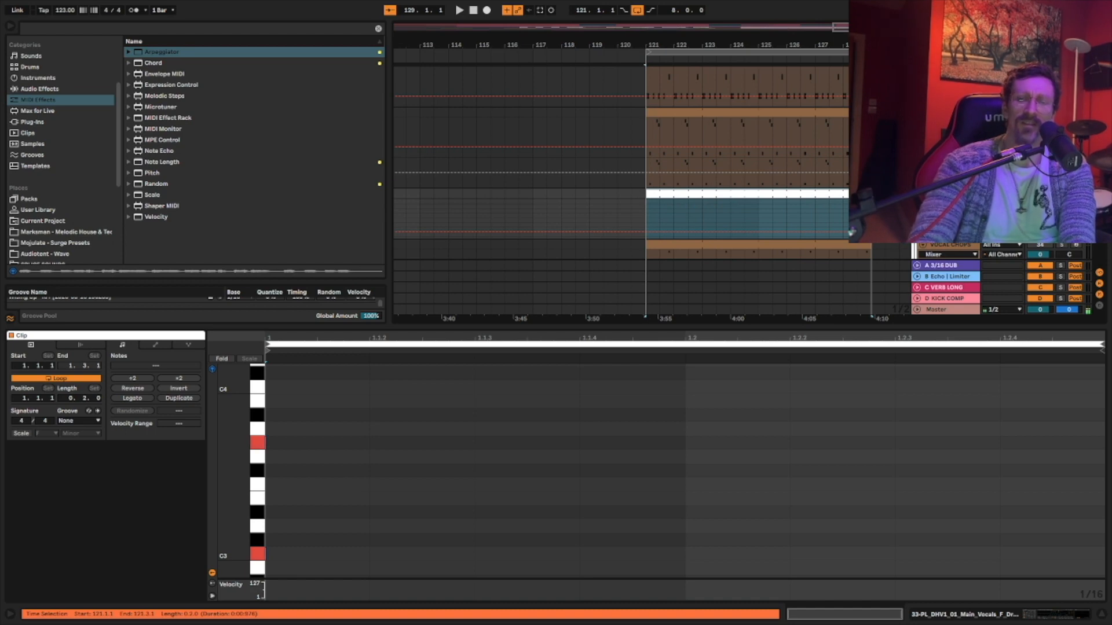
key("ctrl+shift+c")
left_click_drag(684, 549, 1103, 549)
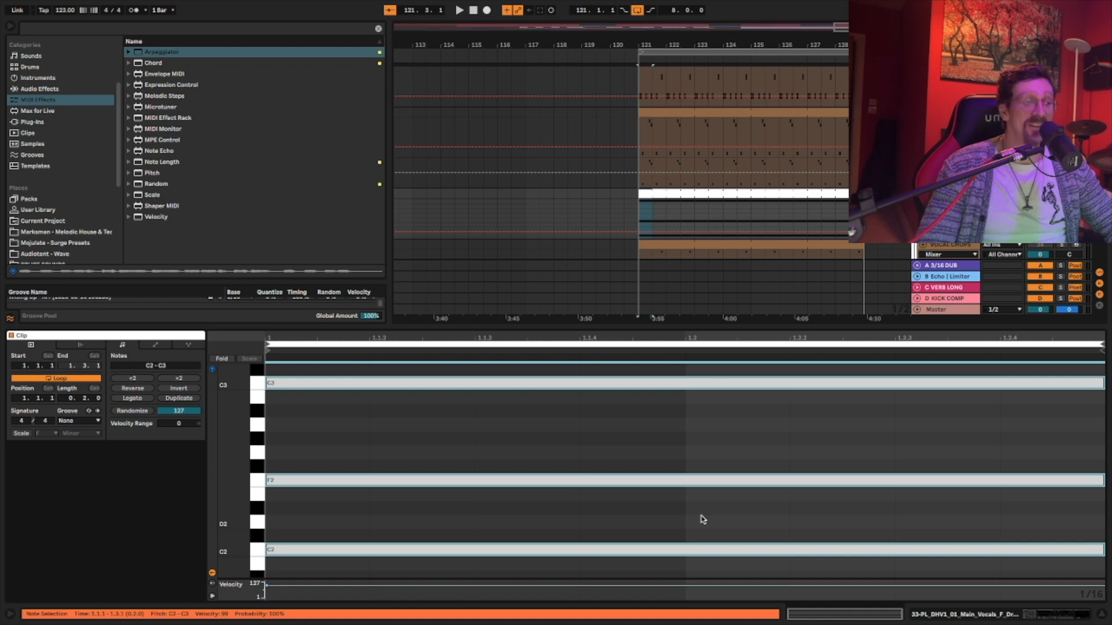
Extend the chord upward with full-length G#3 and C4 notes while the loop plays.
scroll(684, 513, "up", 4)
left_click(614, 480)
left_click_drag(507, 498, 506, 390)
key("space")
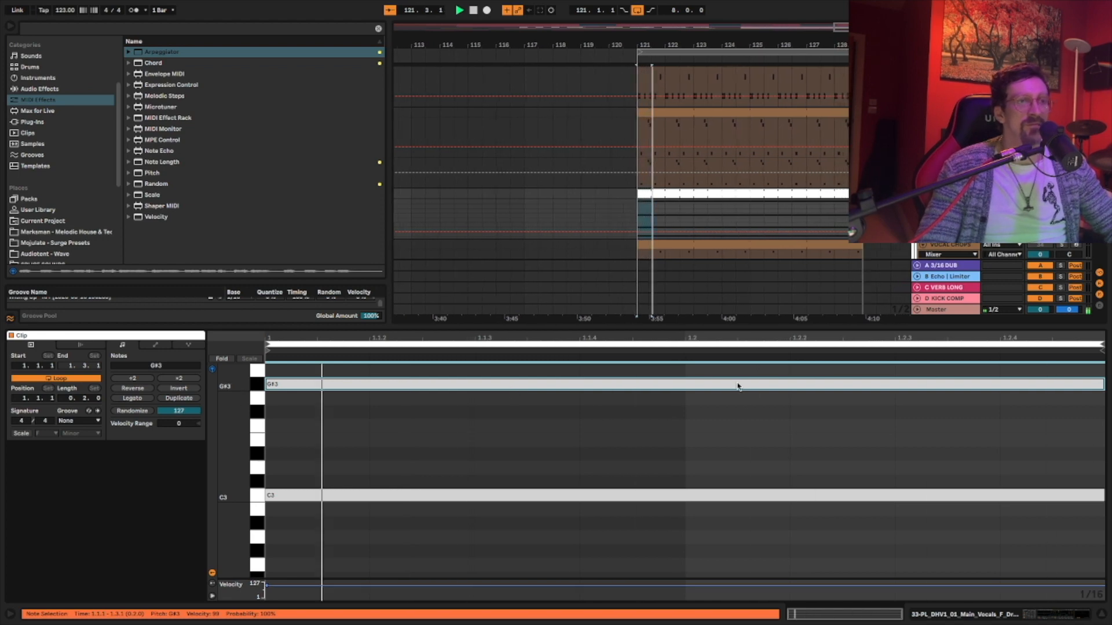
scroll(350, 449, "up", 3)
left_click_drag(365, 487, 361, 430)
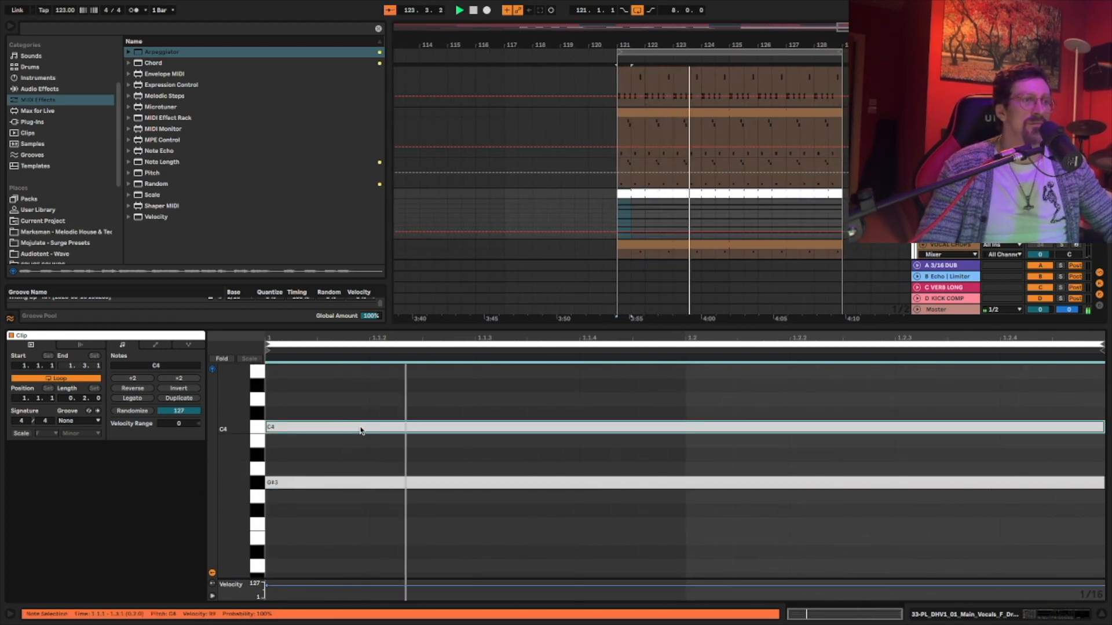
Audition the arpeggiated vocal from bar 121 and set the Arpeggiator's gate to 112 %.
key("space")
key("space")
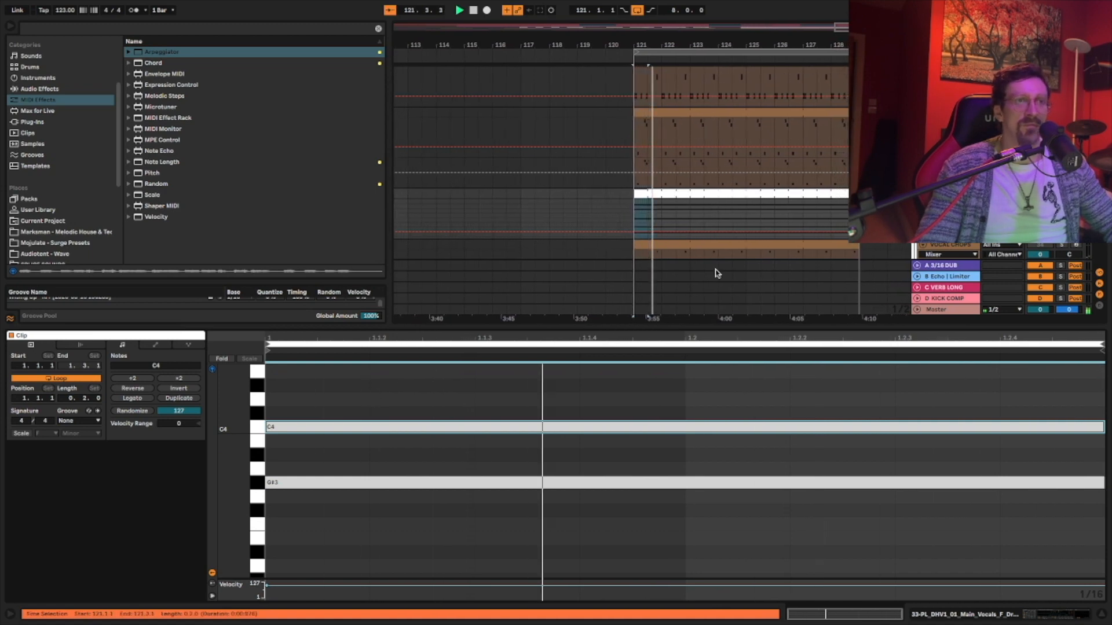
scroll(801, 377, "down", 4)
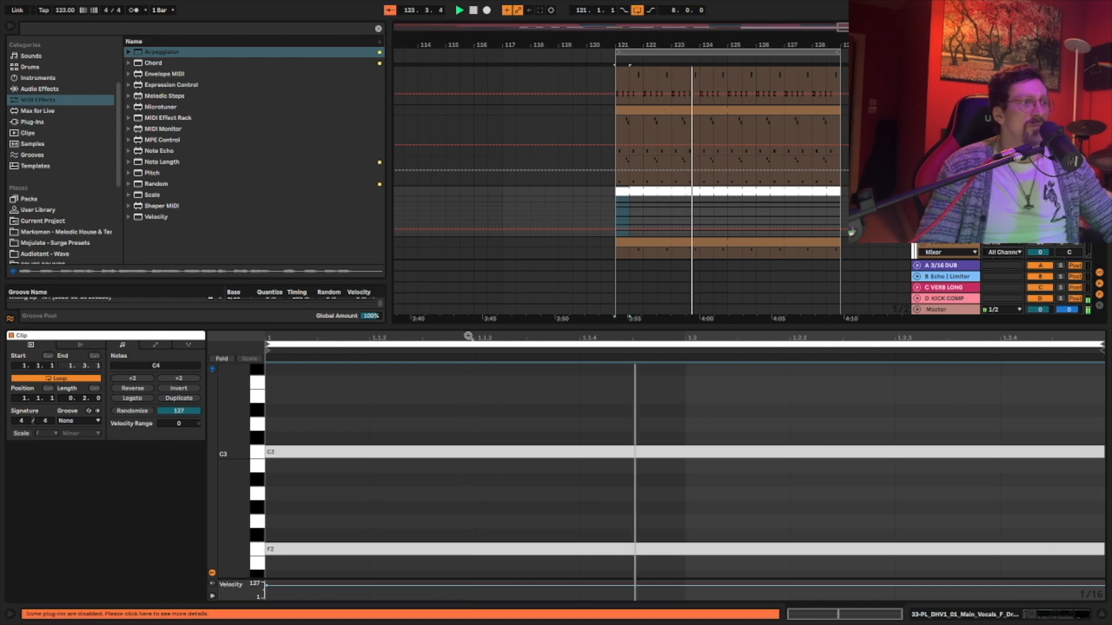
key("shift+Tab")
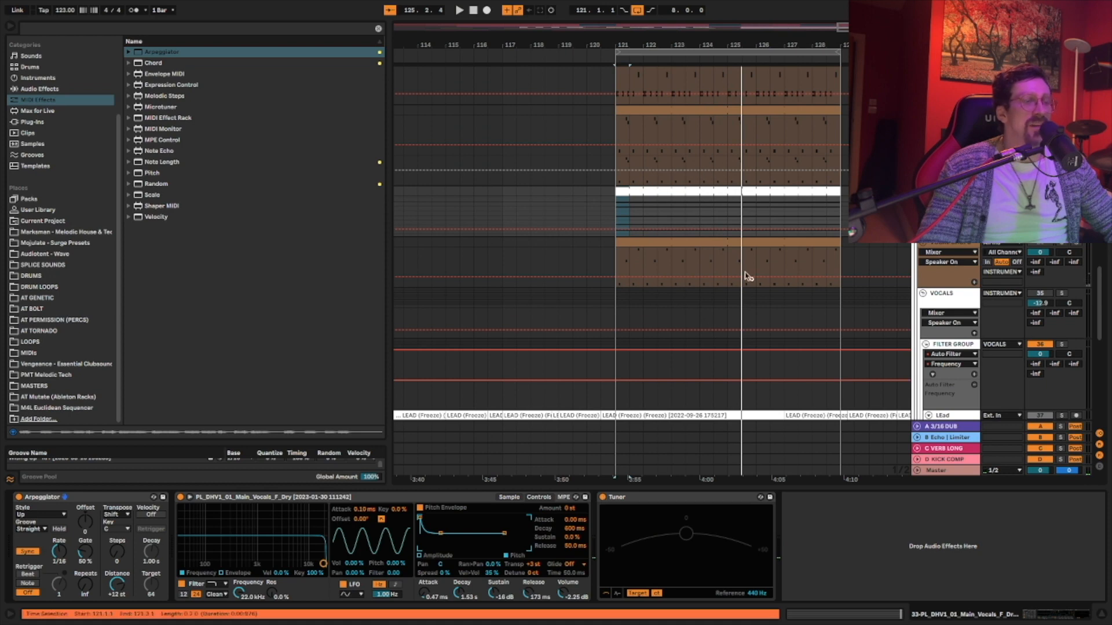
key("space")
left_click_drag(85, 551, 86, 513)
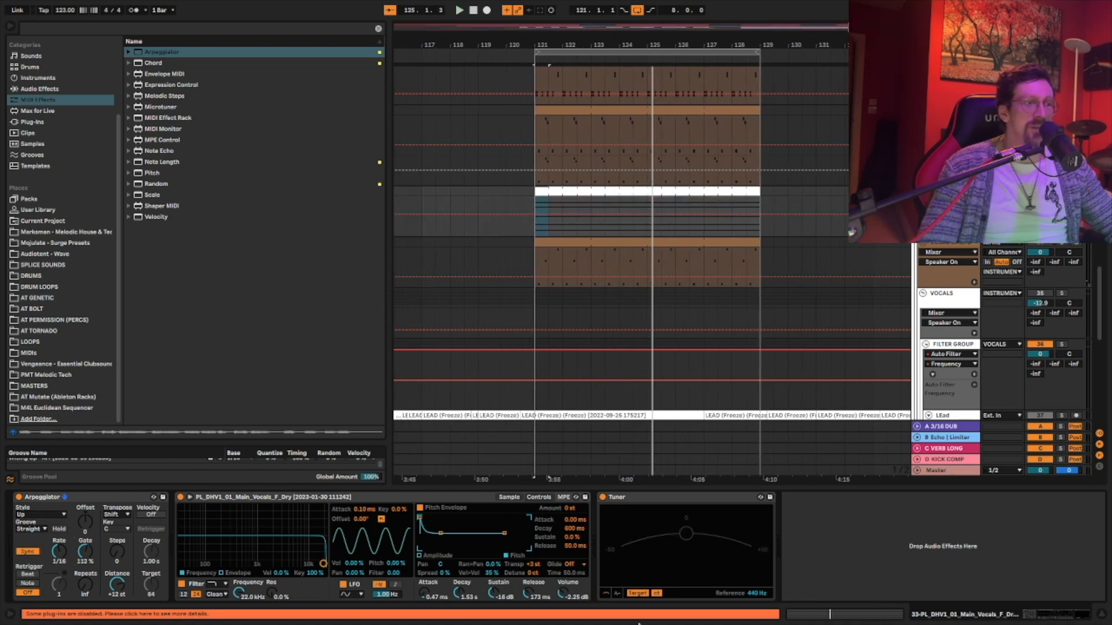
Set Simpler's amplitude sustain to -61 dB and its decay to 2.82 s during playback.
key("space")
left_click_drag(461, 596, 462, 612)
key("ctrl+z")
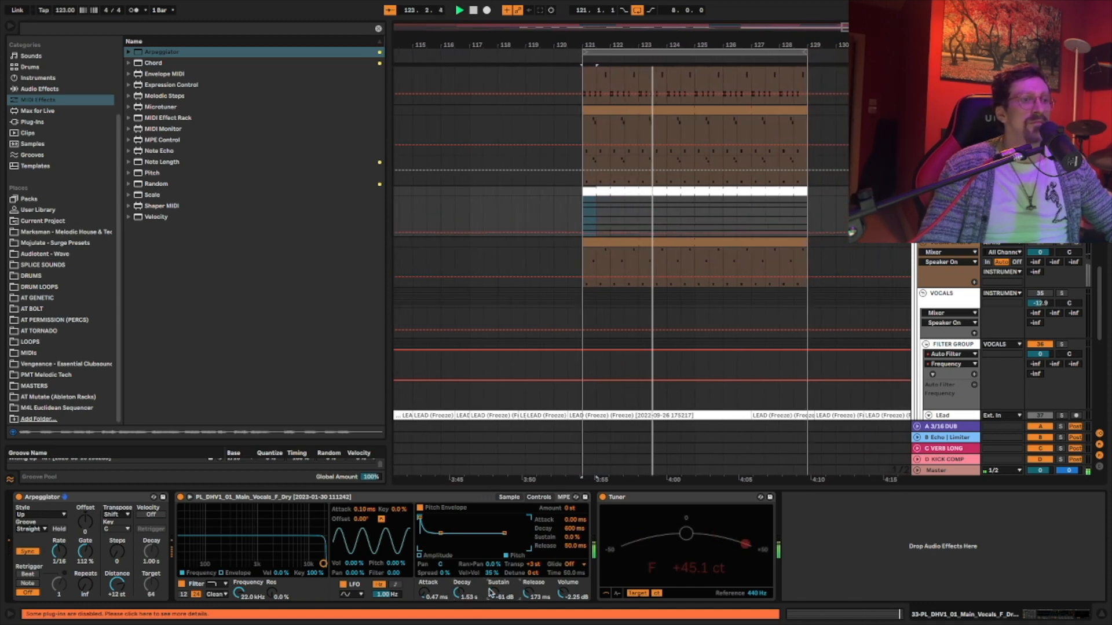
mouse_move(463, 599)
left_mouse_down()
mouse_move(462, 612)
mouse_move(463, 594)
left_mouse_up()
key("space")
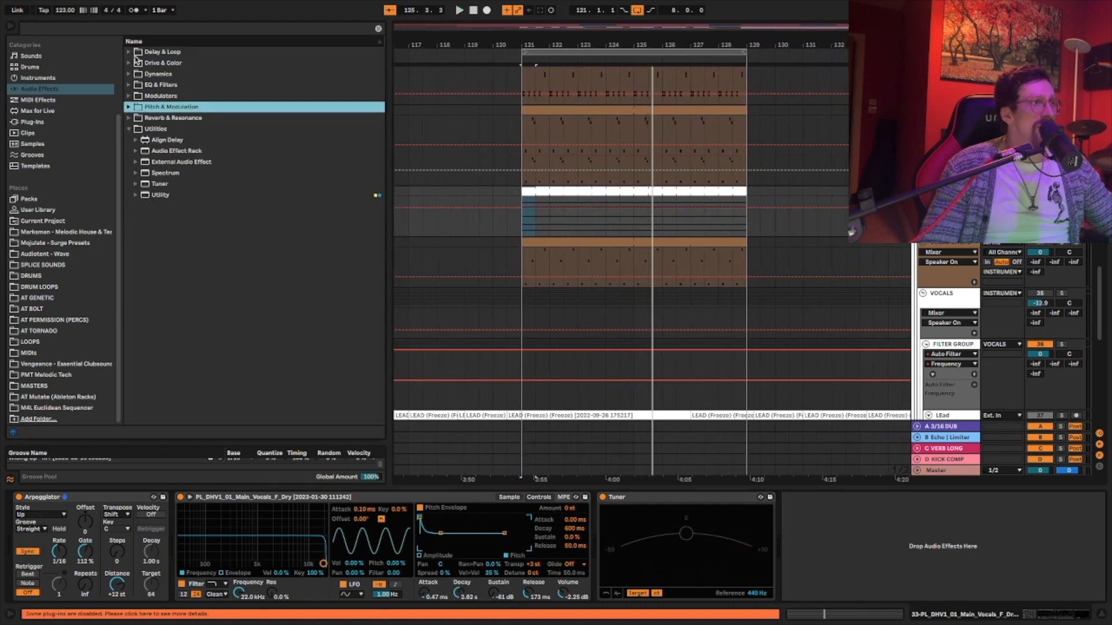
Add the Echo effect from the Delay & Loop effects after the Tuner.
left_click(136, 53)
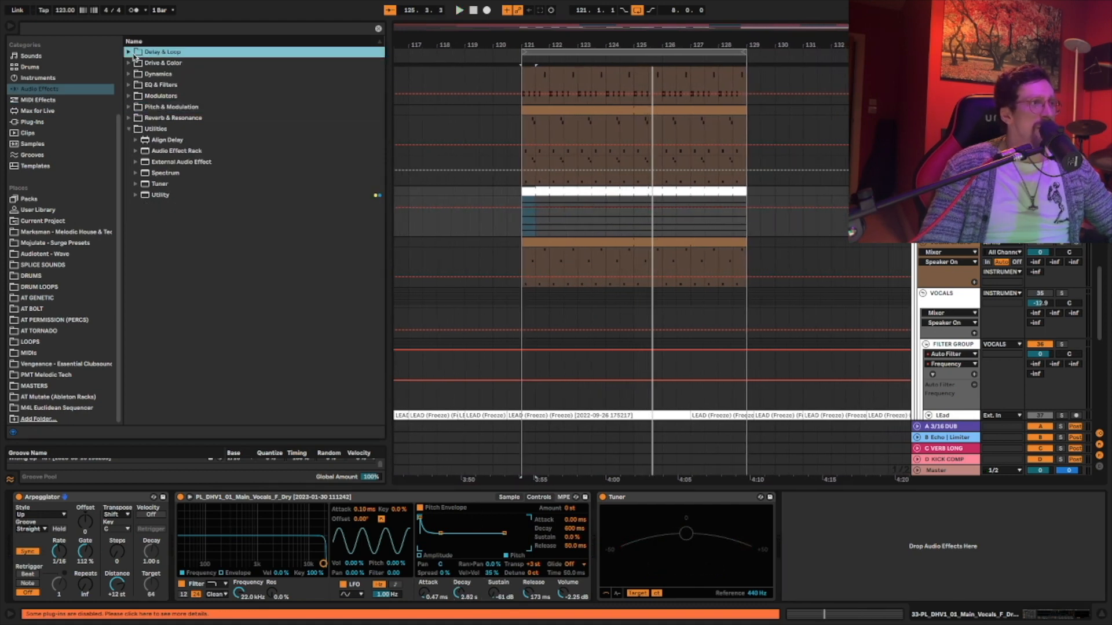
left_click(130, 52)
left_click(210, 97)
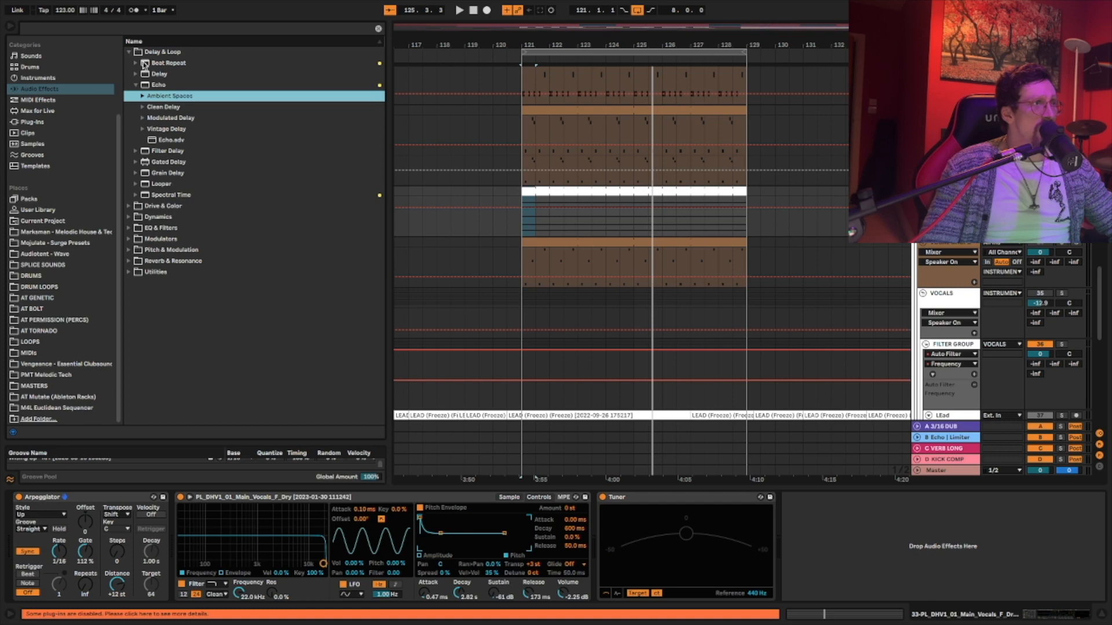
left_click(136, 85)
left_click_drag(161, 86, 934, 594)
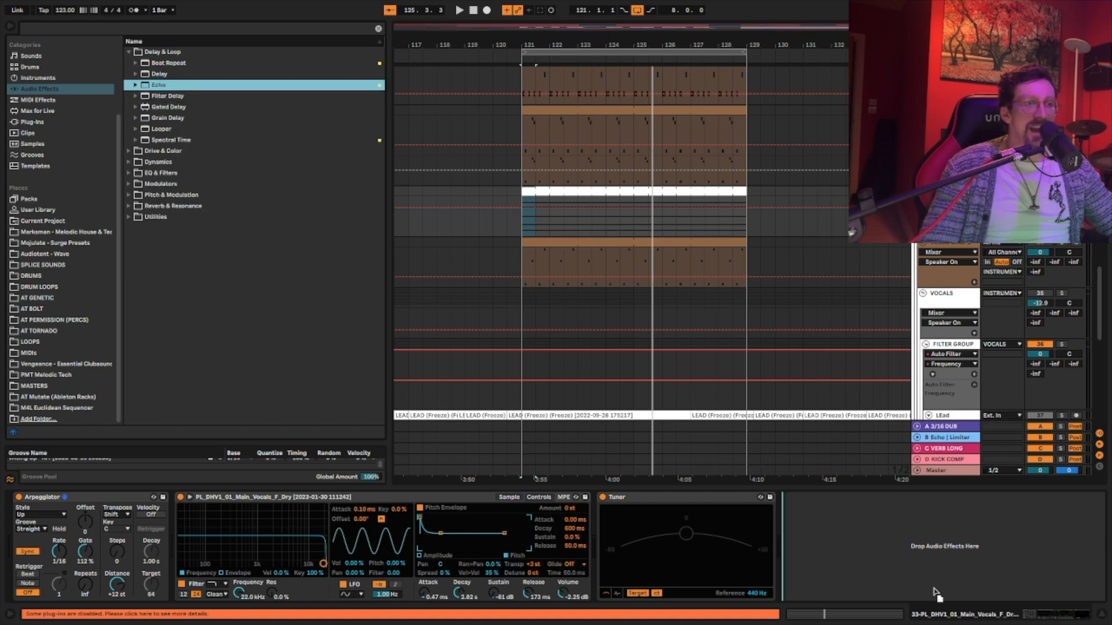
left_click_drag(891, 555, 891, 556)
Set Echo to synced 1/16 notes in Ping Pong mode with 31 % feedback, 23 % dry/wet and a 251 Hz high-pass filter.
key("space")
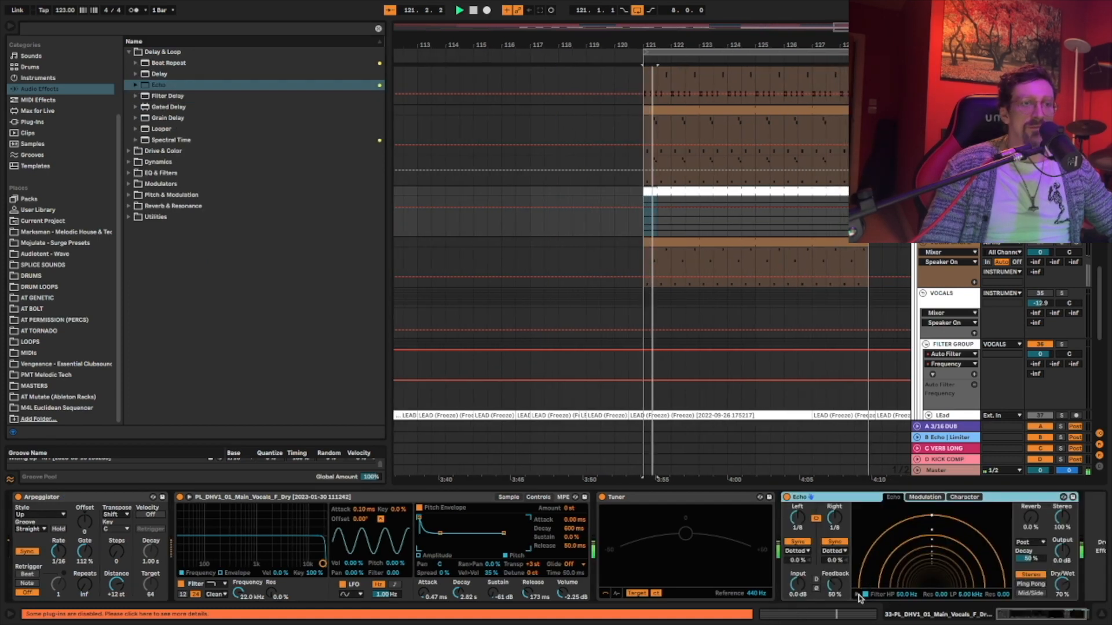
left_click_drag(888, 579, 903, 582)
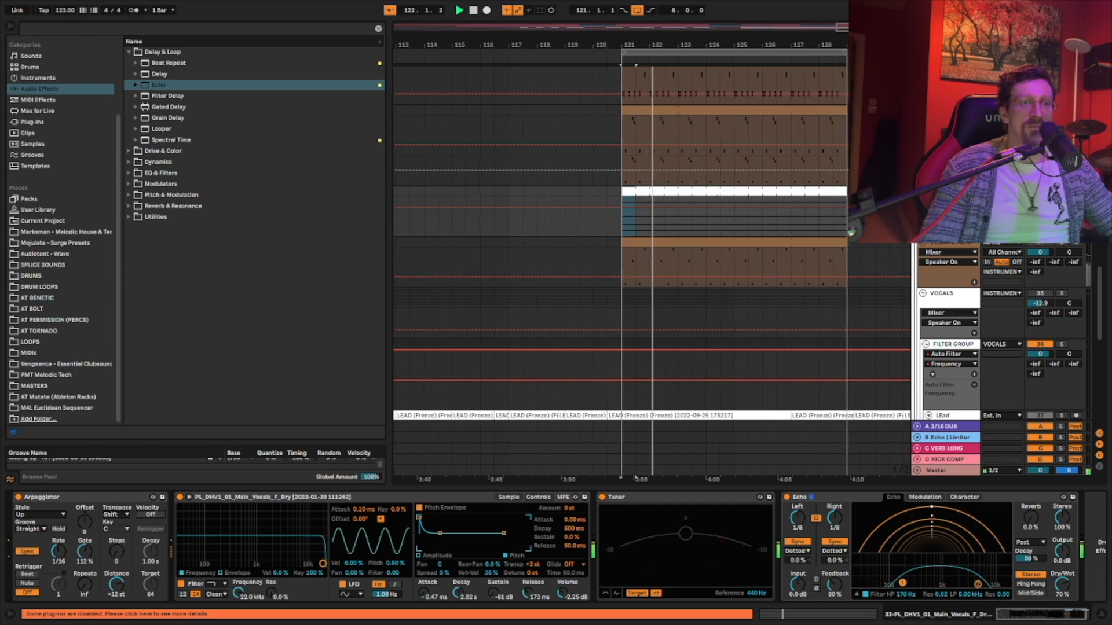
left_click(834, 543)
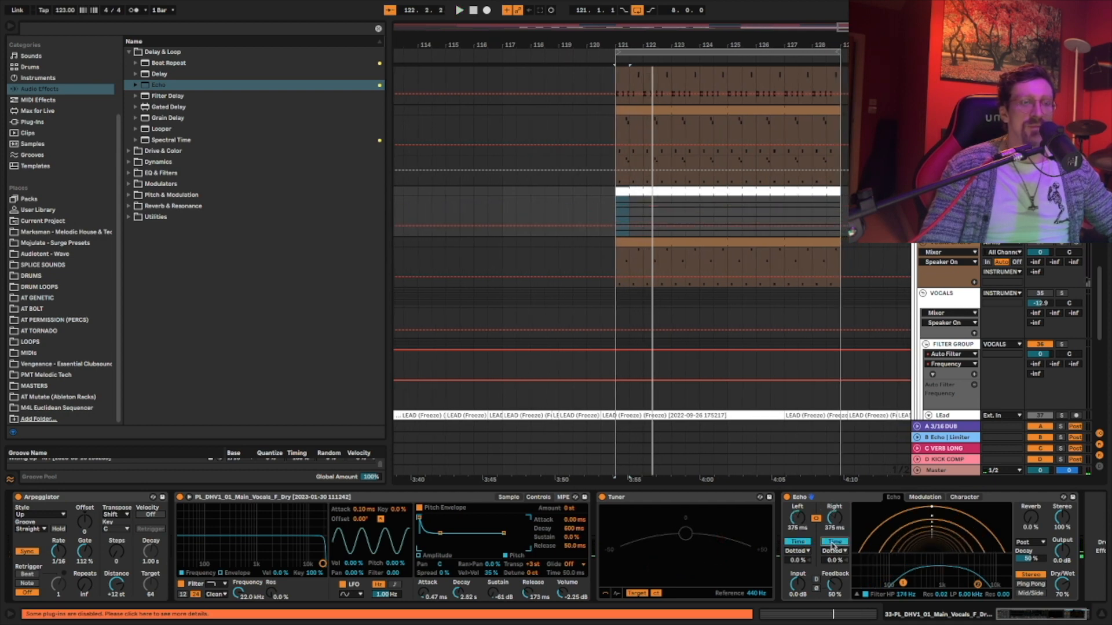
left_click(834, 542)
mouse_move(1062, 584)
left_mouse_down()
mouse_move(1062, 606)
mouse_move(1062, 589)
left_mouse_up()
left_click(1030, 584)
left_click_drag(834, 585, 835, 594)
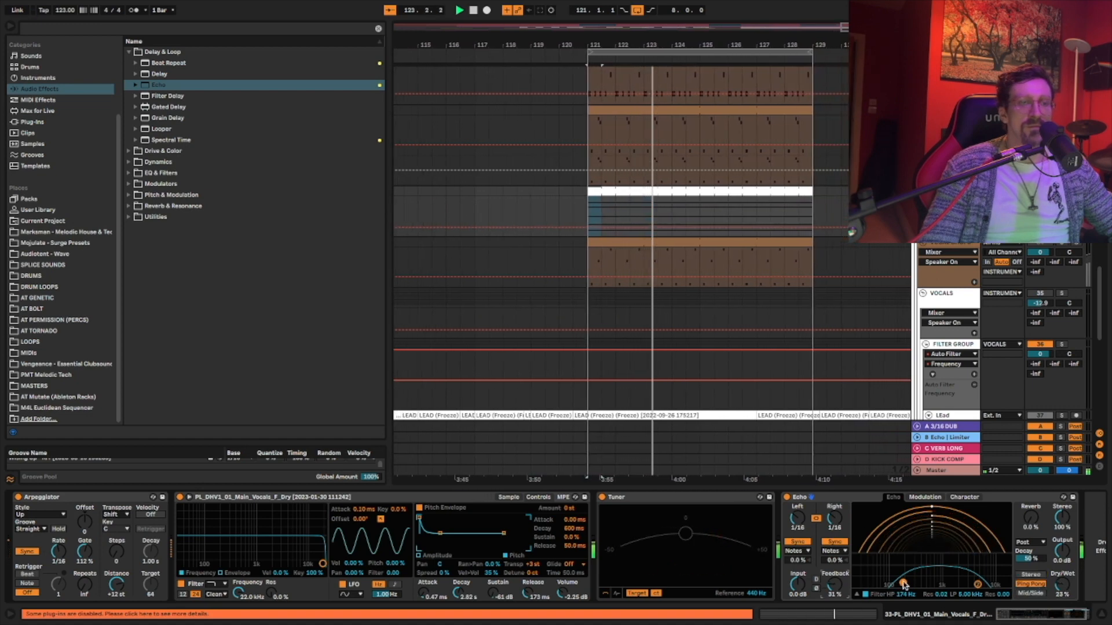
left_click_drag(903, 584, 911, 583)
Insert EQ Eight between Tuner and Echo and shape it with low-cut and high-cut bands, placing the high cut at 4.23 kHz.
key("space")
left_click(273, 173)
mouse_move(194, 117)
left_mouse_down()
mouse_move(172, 121)
mouse_move(859, 540)
mouse_move(799, 524)
mouse_move(796, 498)
left_mouse_up()
key("space")
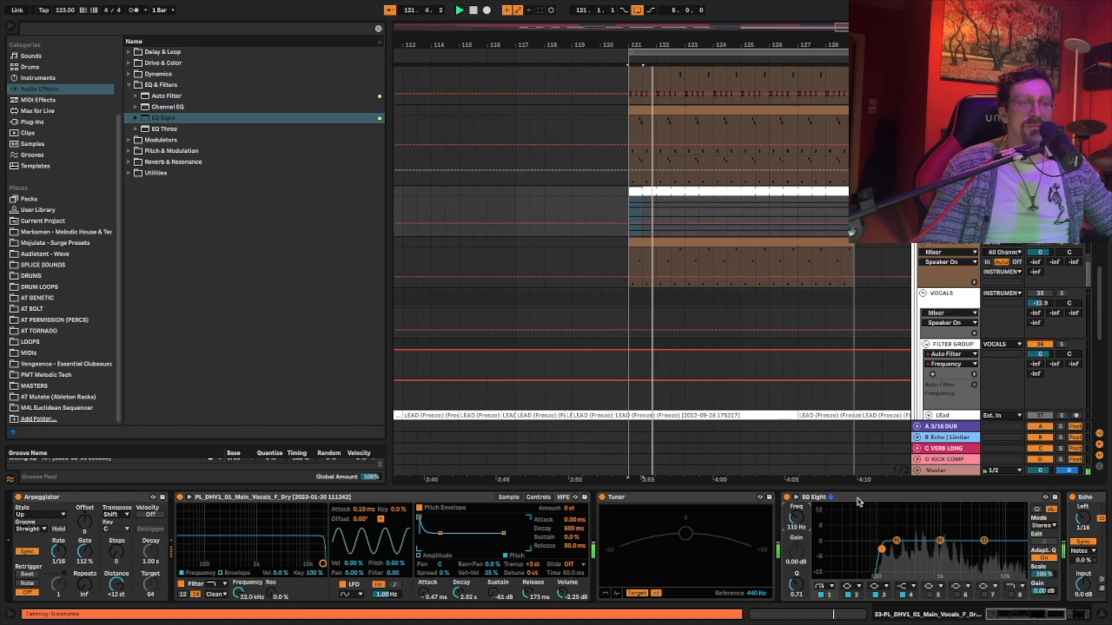
scroll(860, 501, "right", 3)
left_click(685, 587)
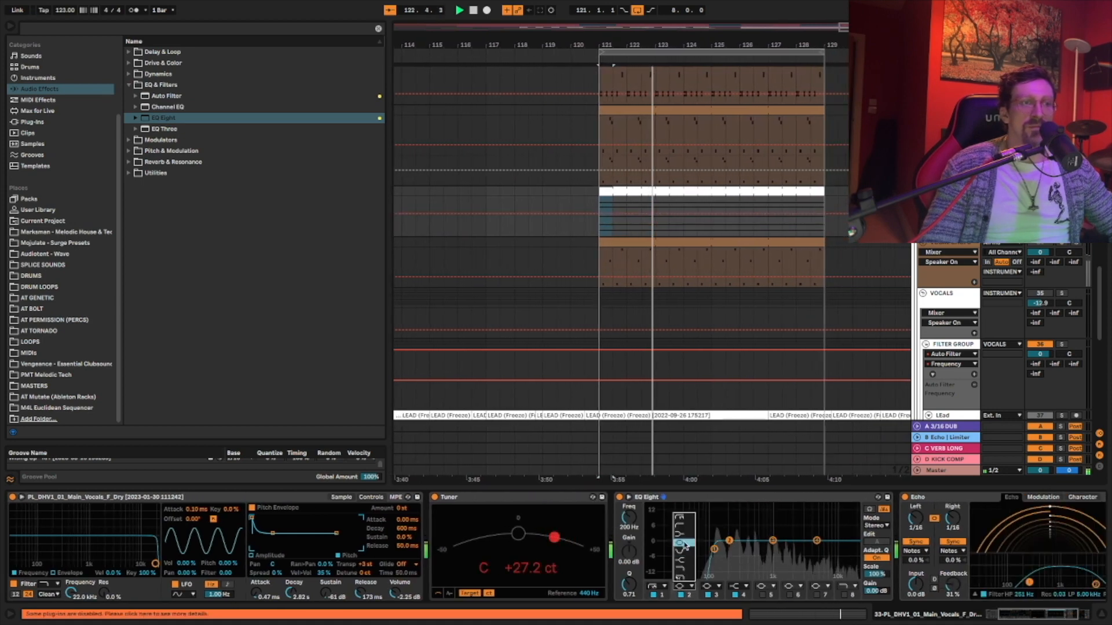
left_click(683, 526)
left_click_drag(729, 548, 745, 549)
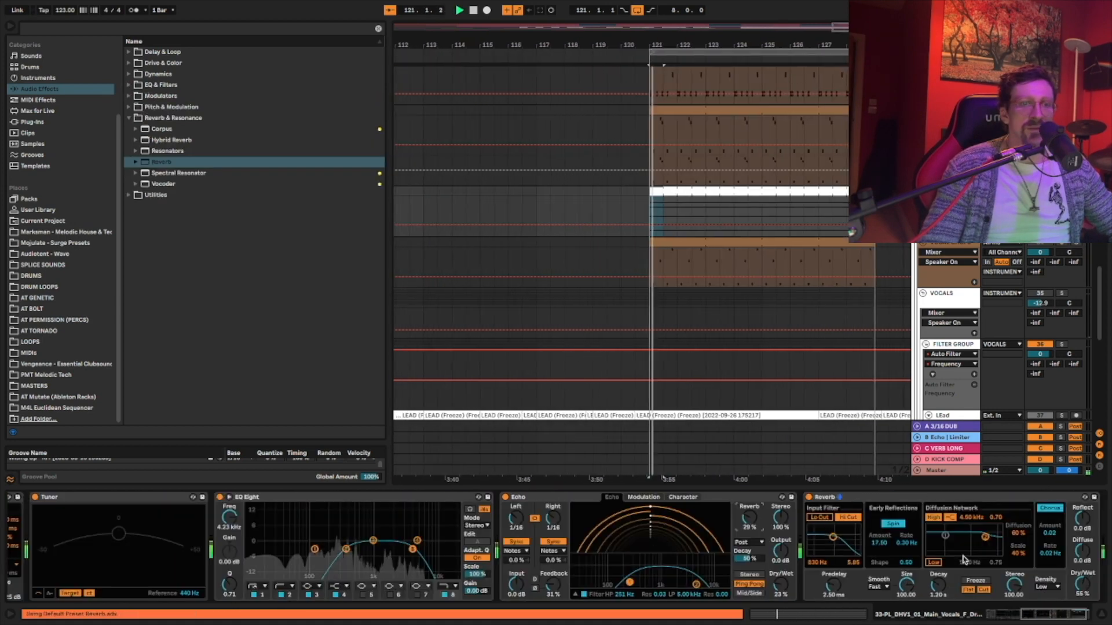
Set the dry/wet of the Reverb after Echo to 34 % and Echo's to 16 %, and switch to the Session View mixer.
scroll(999, 582, "right", 2)
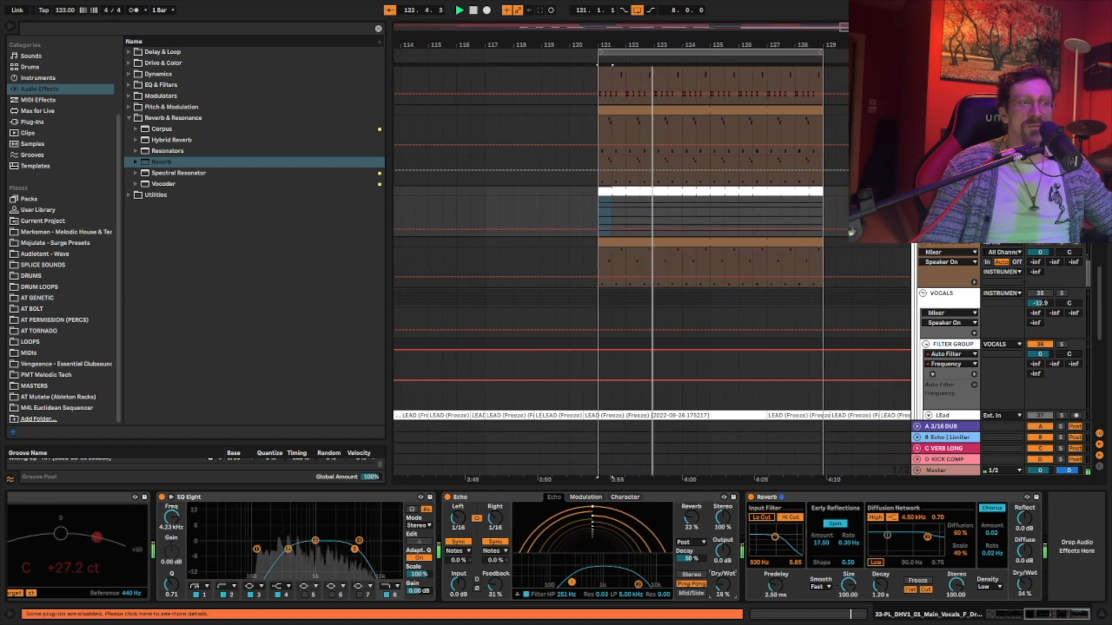
key("Tab")
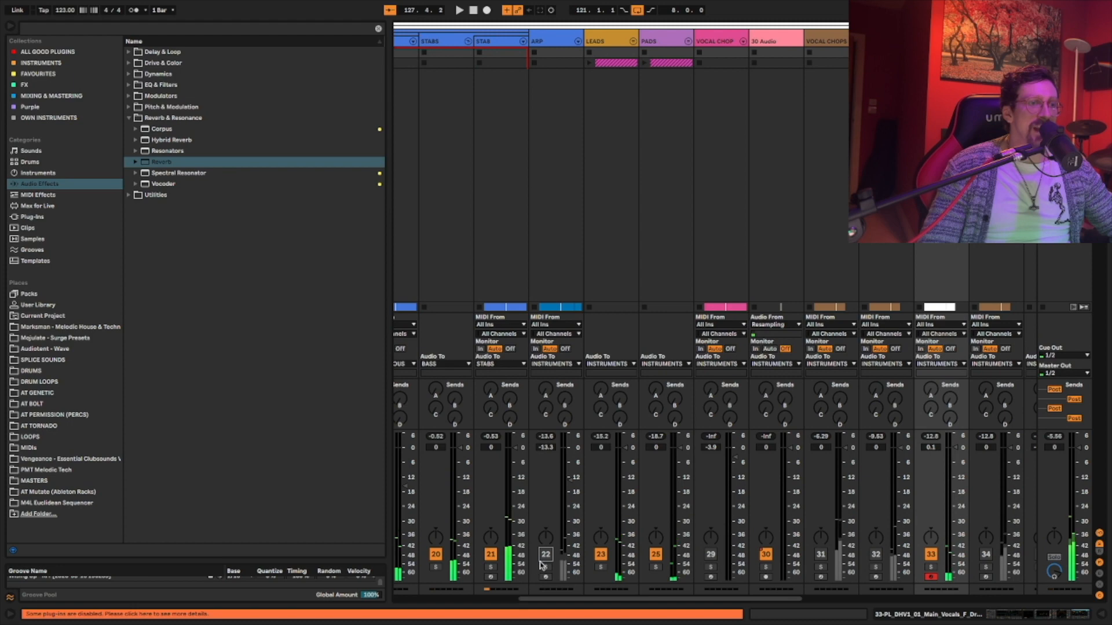
Unmute vocal chop tracks 31 and 32 during playback, lower both levels with track 31 at -3.4 dB, and return to the Arrangement View.
key("space")
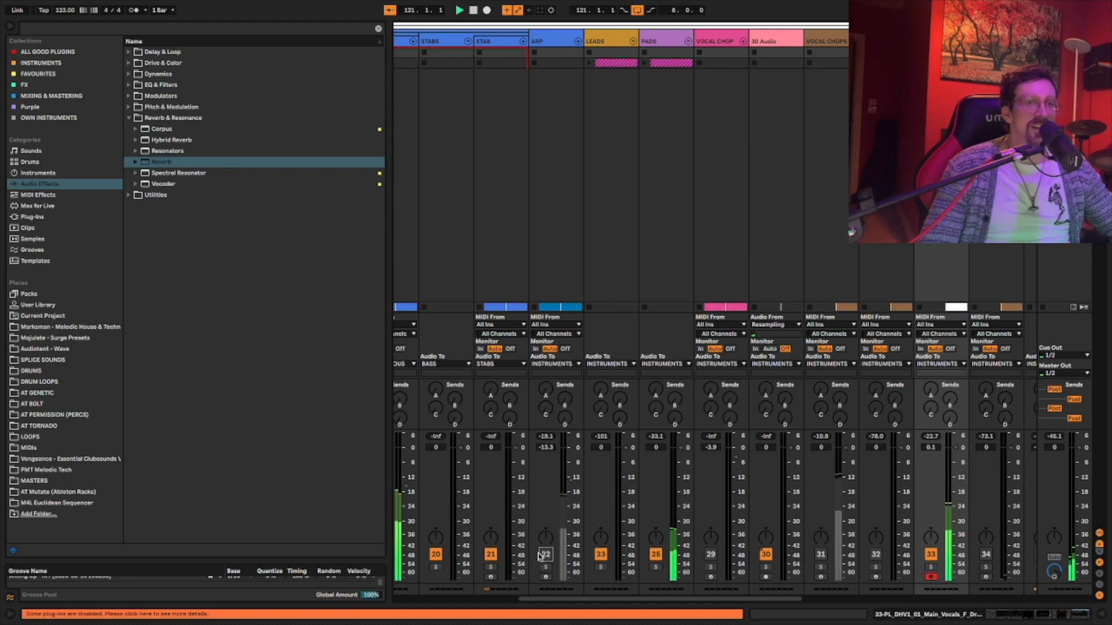
scroll(689, 491, "right", 3)
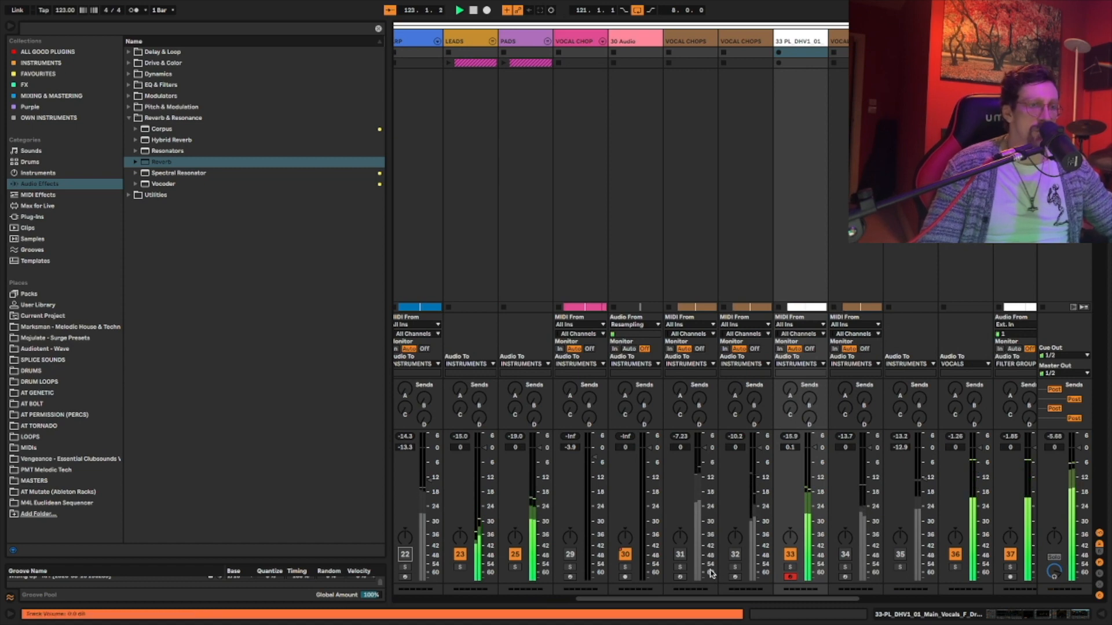
left_click(680, 554)
left_click_drag(704, 449, 704, 457)
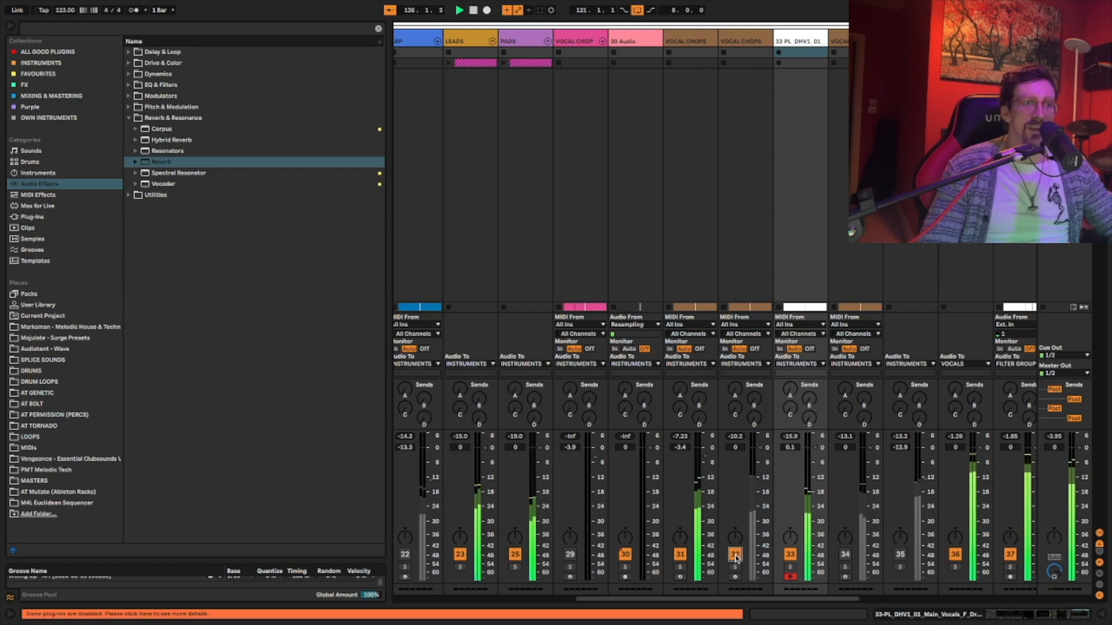
left_click(735, 555)
left_click_drag(759, 457, 759, 459)
scroll(764, 461, "right", 1)
key("Tab")
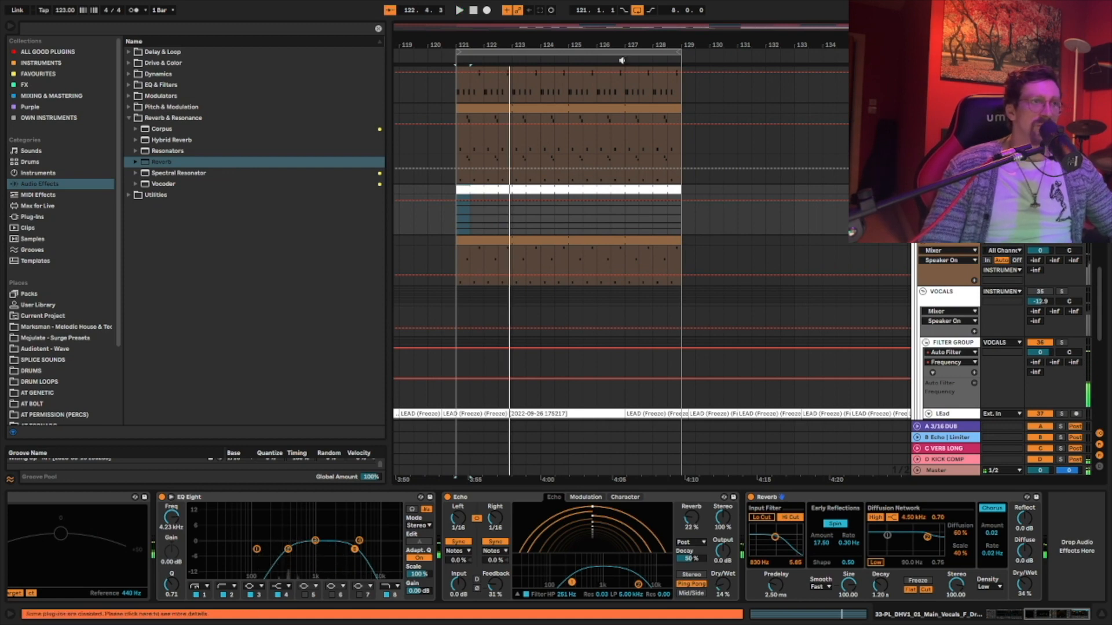
Narrow the sample range of the PL_DHV1_01_Main_Vocals_F_Dry Simpler to a short segment late in the displayed waveform.
left_click_drag(629, 45, 628, 41)
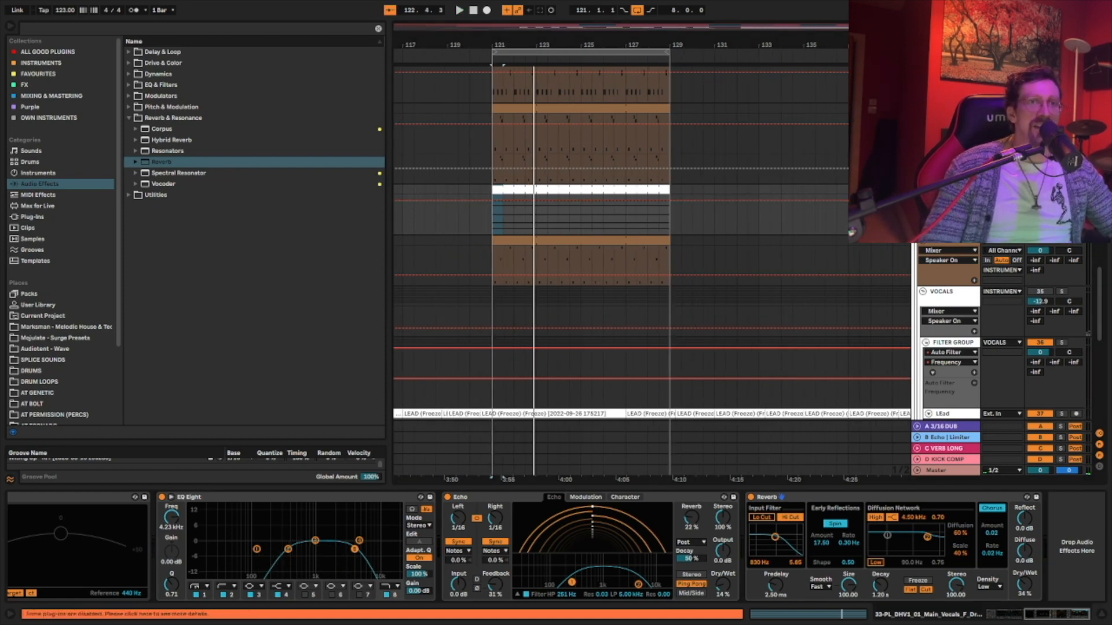
key("space")
scroll(216, 564, "left", 5)
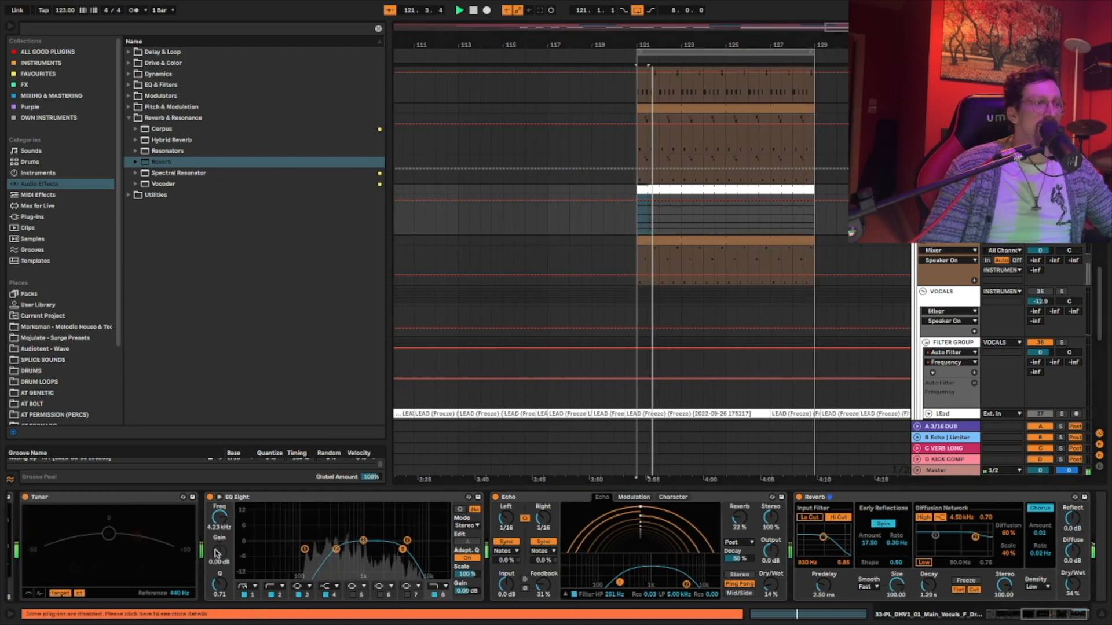
key("space")
left_click(509, 498)
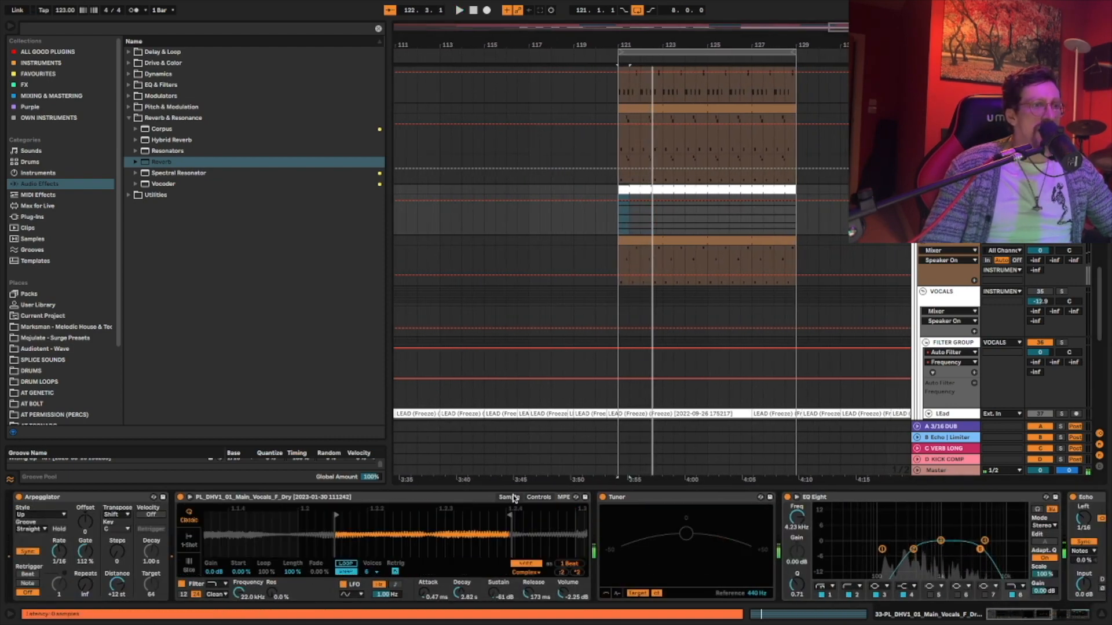
mouse_move(400, 533)
left_mouse_down()
mouse_move(269, 531)
mouse_move(584, 516)
left_mouse_up()
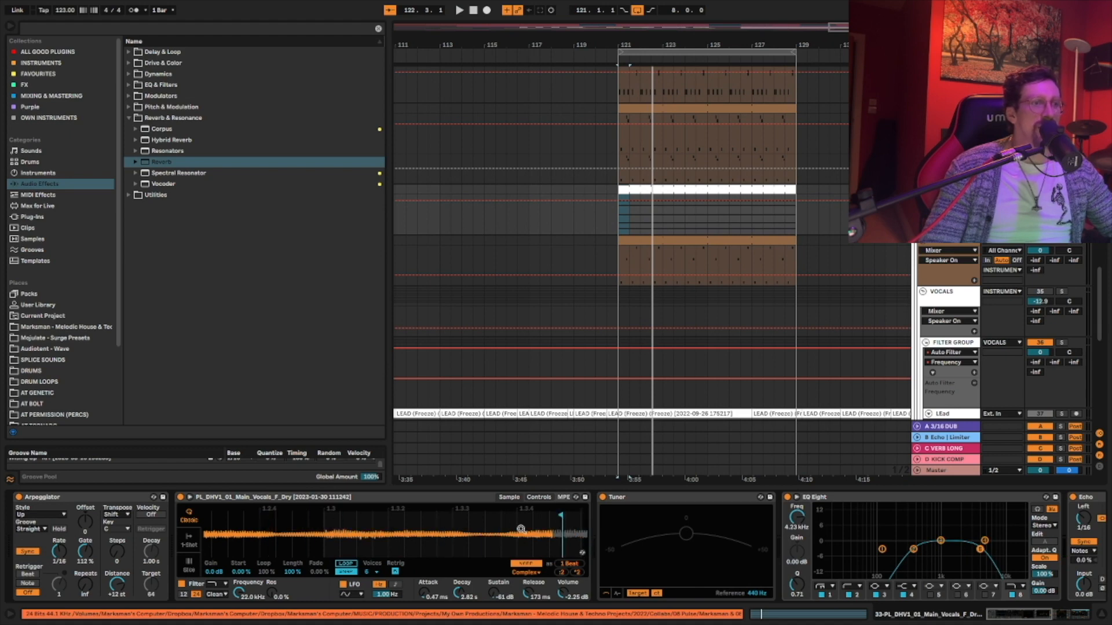
left_click_drag(520, 529, 343, 532)
left_click_drag(220, 520, 480, 516)
Play the loop and set EQ Eight's low-cut band to 166 Hz and its output gain to about 3.9 dB.
key("space")
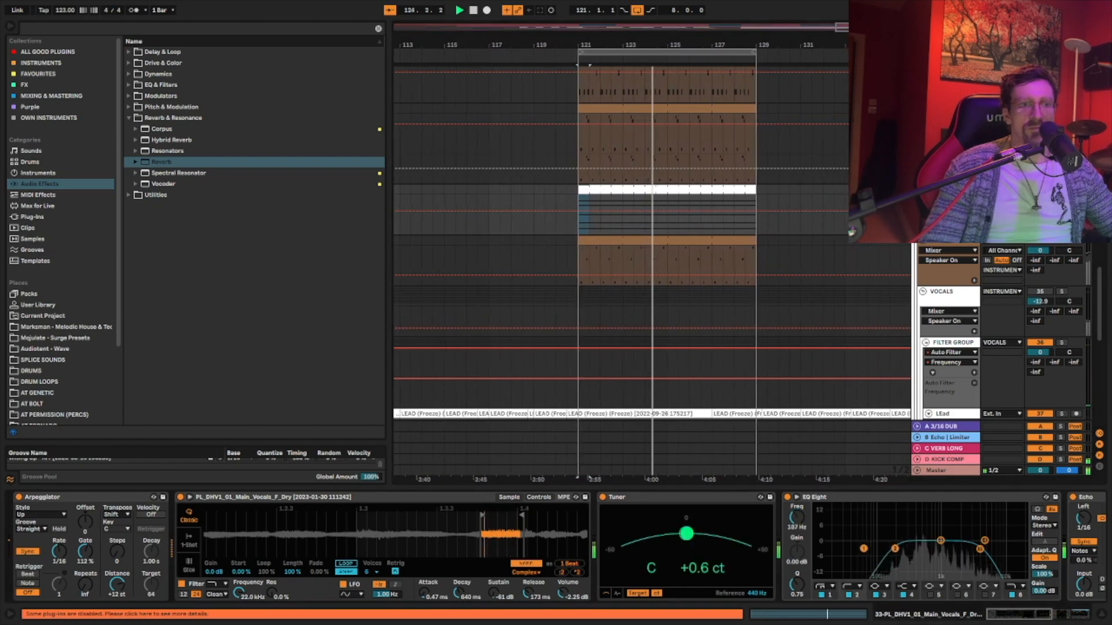
mouse_move(1039, 592)
left_mouse_down()
mouse_move(1039, 579)
mouse_move(1044, 596)
left_mouse_up()
key("space")
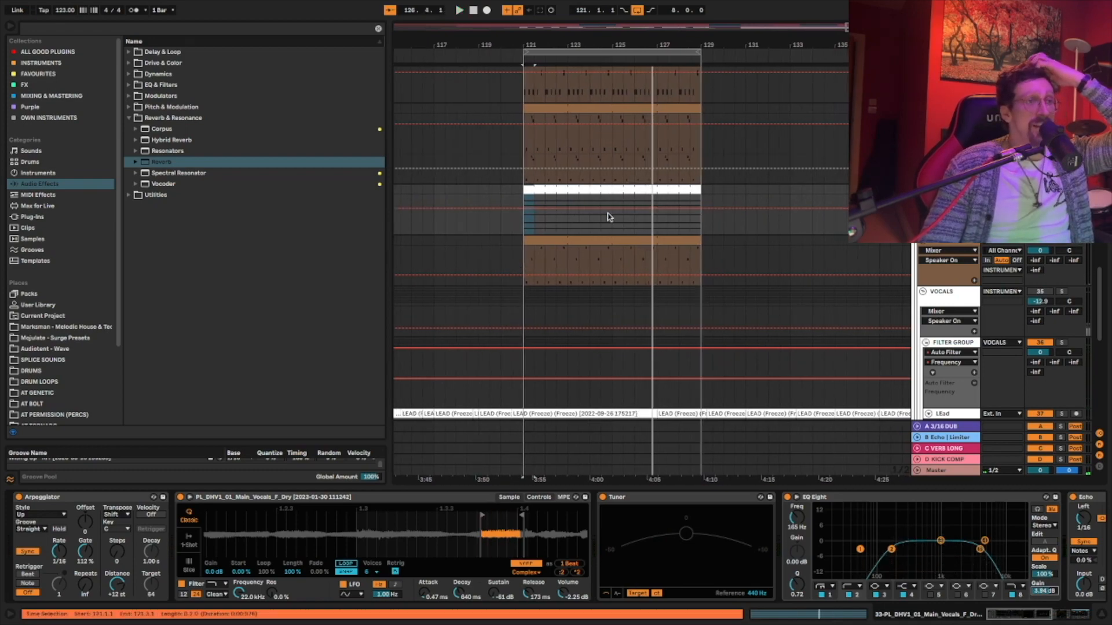
Review the vocal layers from bar 121, including the long ELB_130_Fm_Fem_Voc_Full_Wet_Mix clip.
scroll(608, 213, "down", 5)
scroll(608, 214, "up", 5)
scroll(609, 216, "up", 2)
scroll(637, 209, "down", 4)
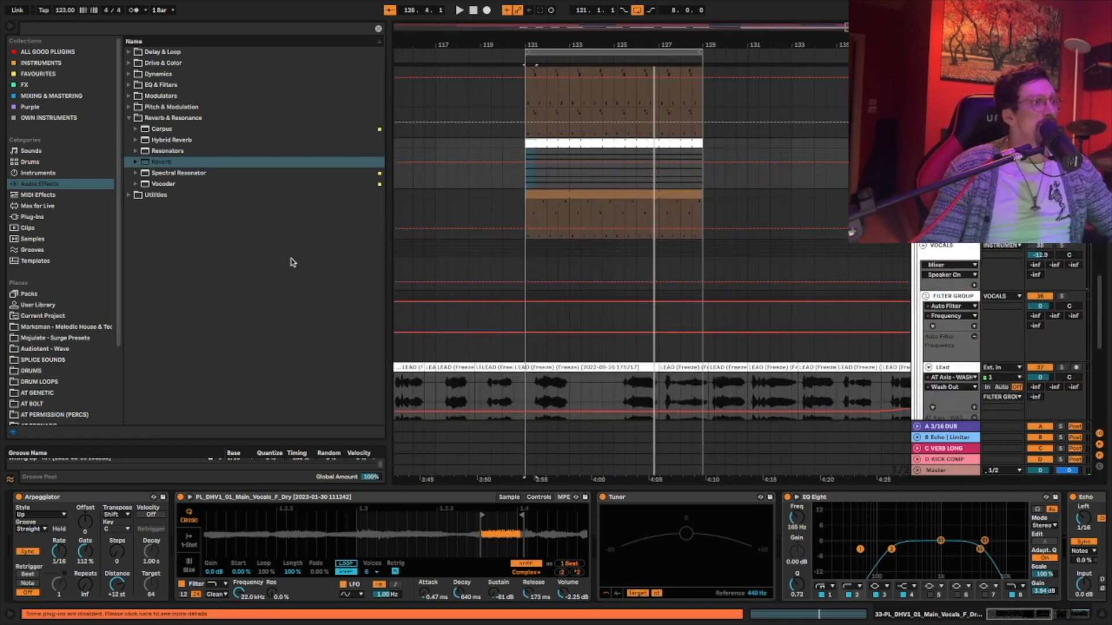
scroll(41, 342, "down", 3)
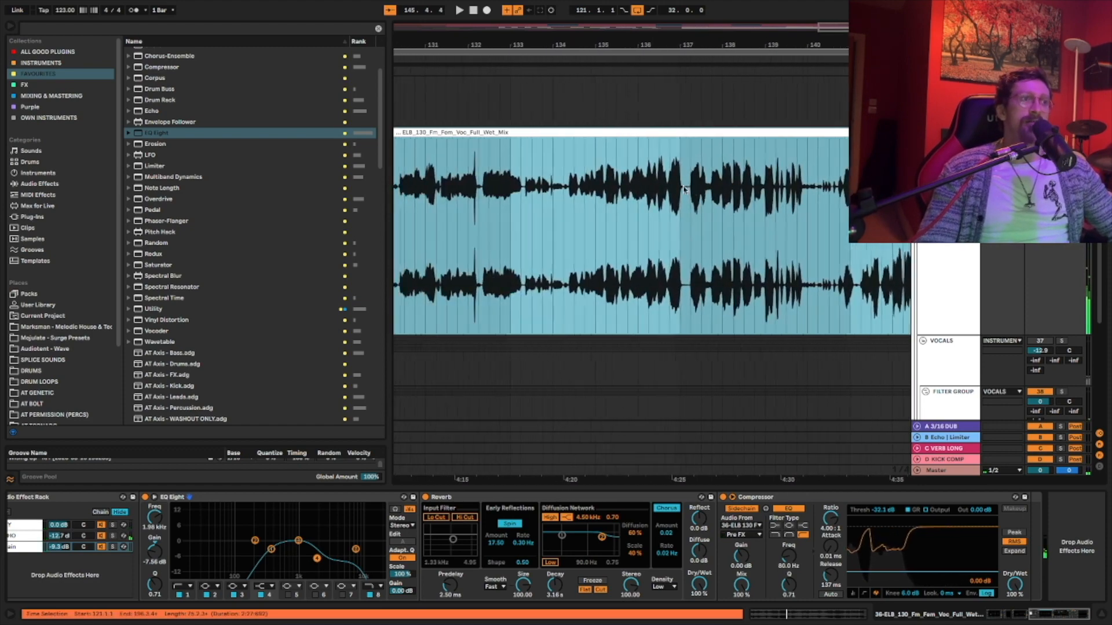
scroll(683, 189, "left", 5)
left_click_drag(748, 47, 747, 29)
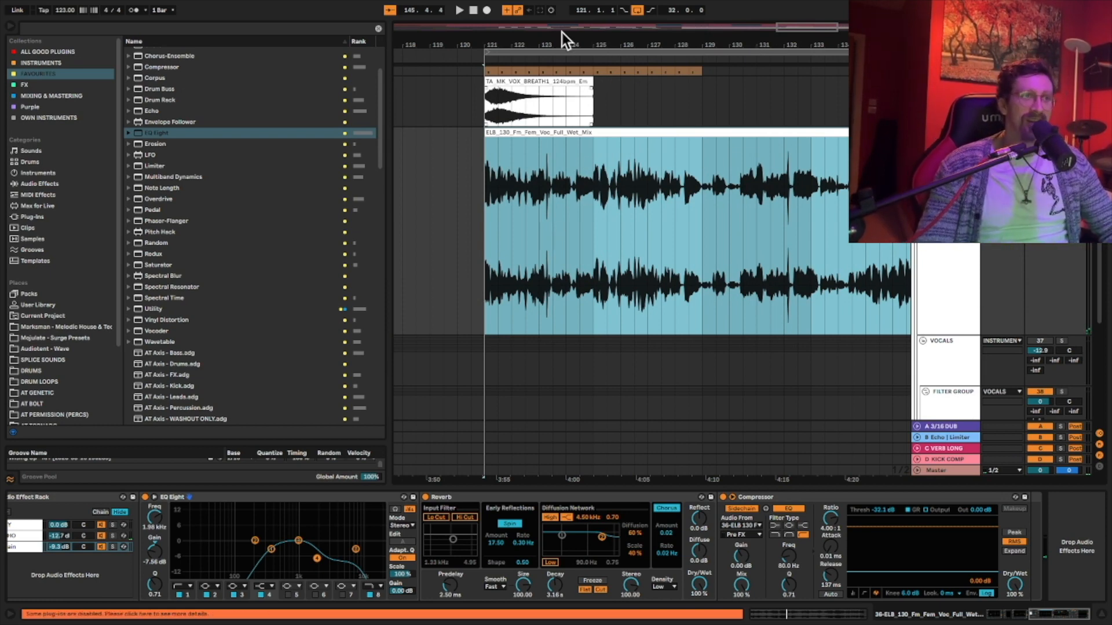
left_click_drag(670, 46, 644, 42)
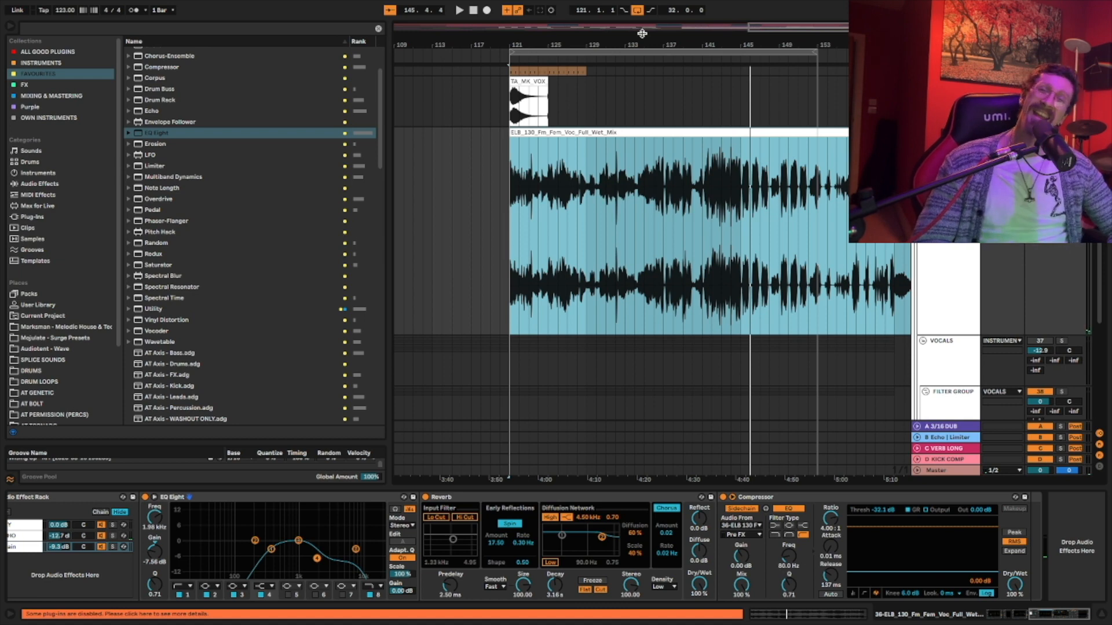
scroll(840, 149, "up", 3)
scroll(841, 150, "right", 1)
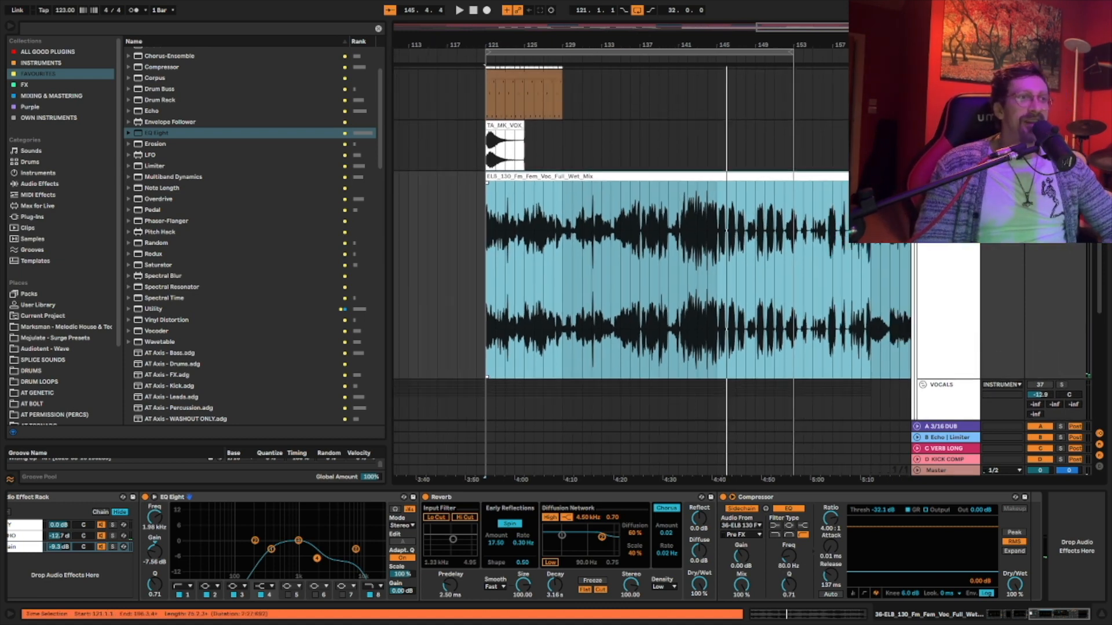